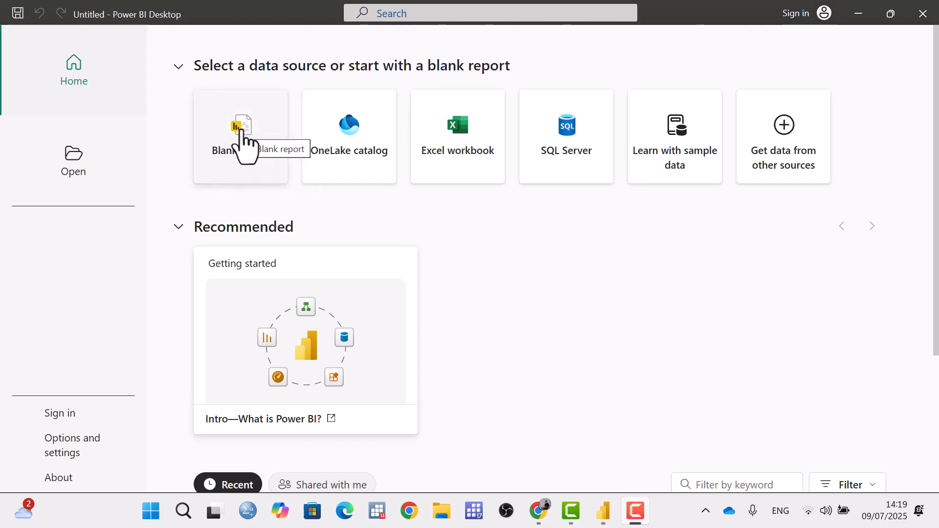
Start a blank report and load the Orders table from the Excel workbook Power BI sample data.xls in the Power BI folder.
{"action": "left_click", "coordinate": [243, 142]}
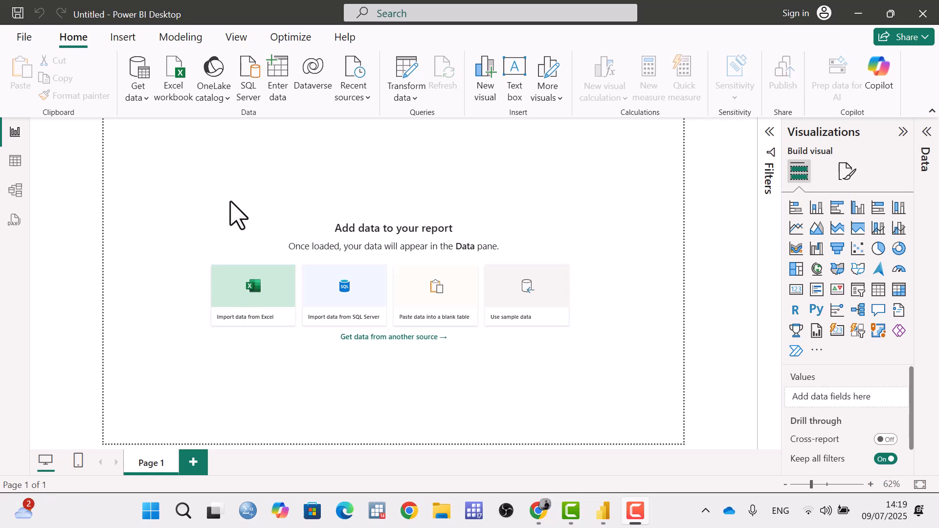
{"action": "left_click", "coordinate": [147, 104]}
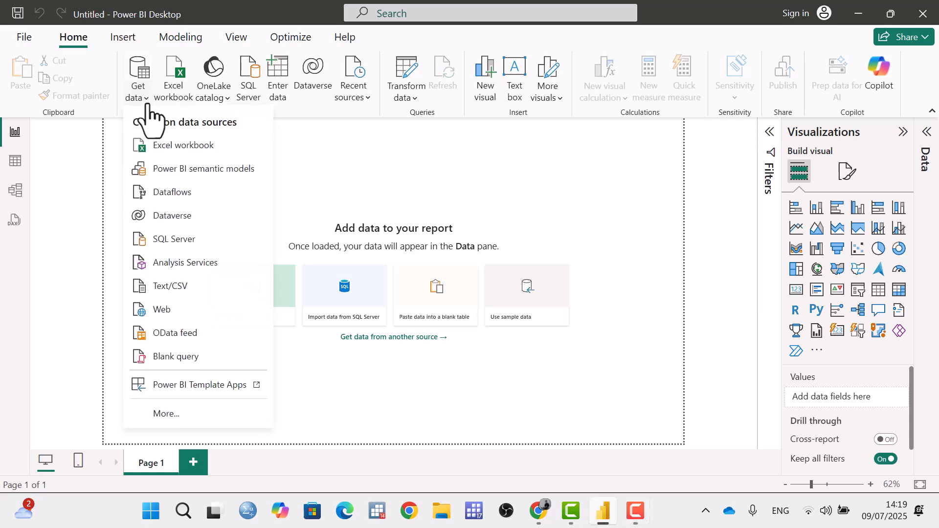
{"action": "left_click", "coordinate": [165, 148]}
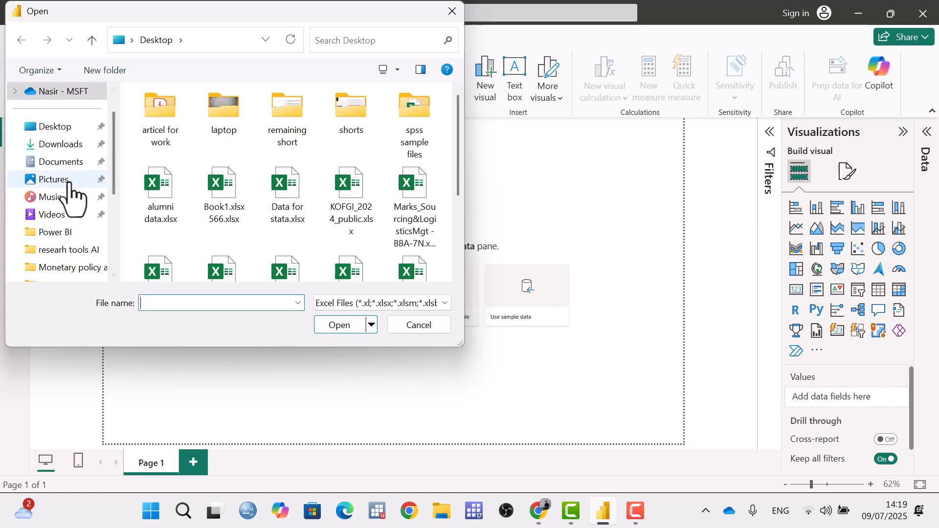
{"action": "left_click", "coordinate": [58, 233]}
{"action": "double_click", "coordinate": [208, 131]}
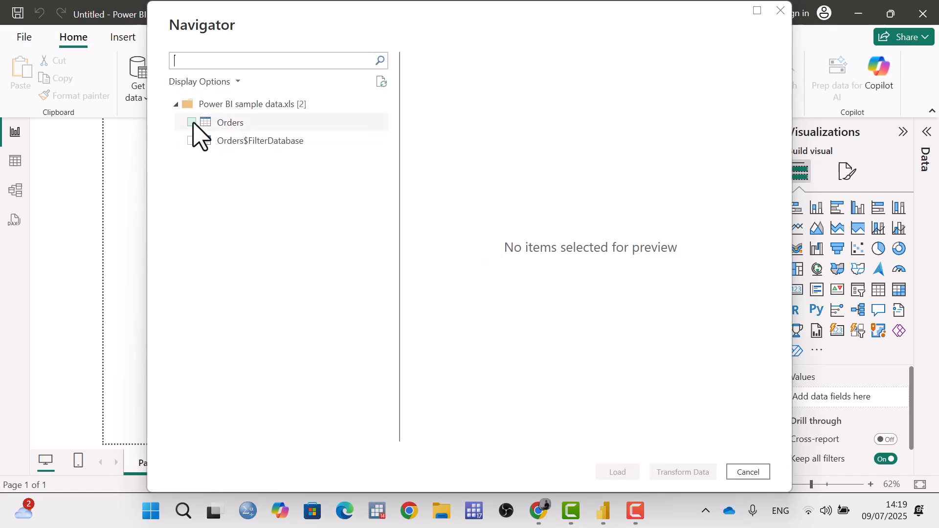
{"action": "left_click", "coordinate": [193, 123]}
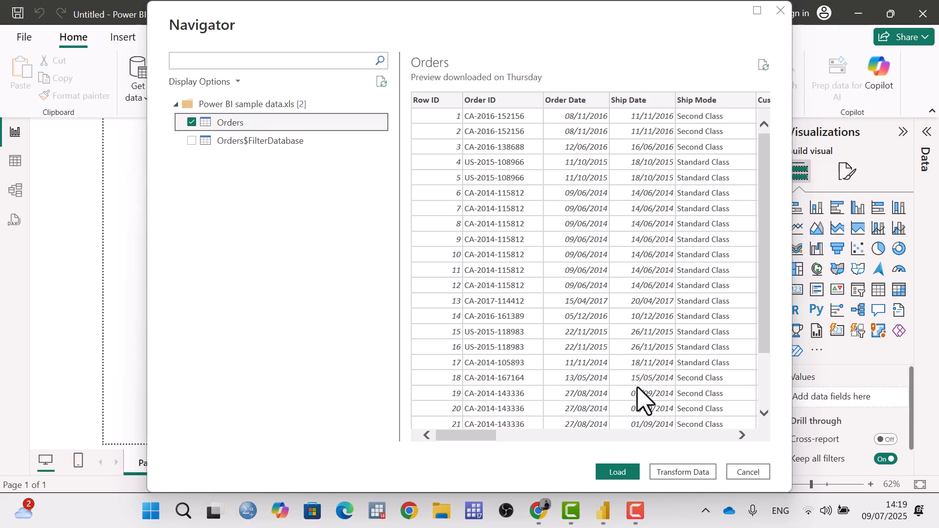
{"action": "left_click", "coordinate": [617, 473]}
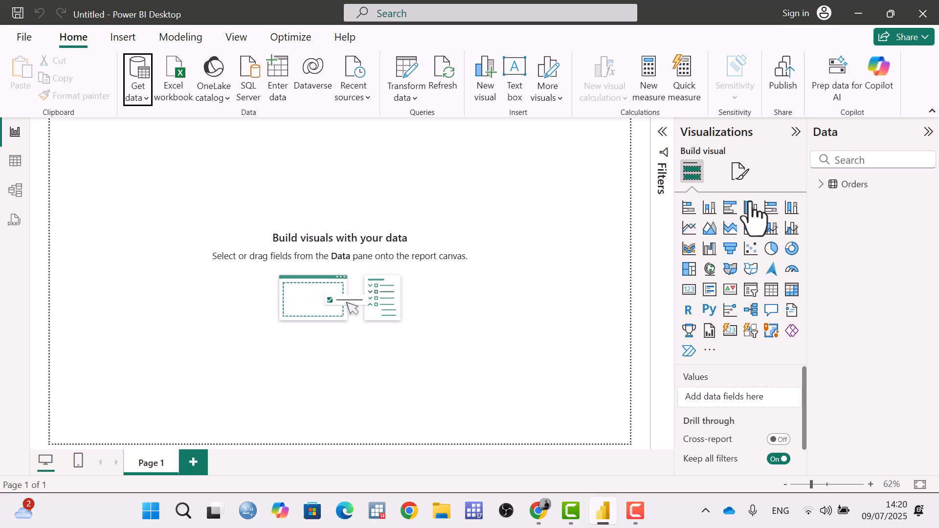
Expand the Orders table's fields and add a line chart with Order Date on its X-axis.
{"action": "left_click", "coordinate": [822, 185]}
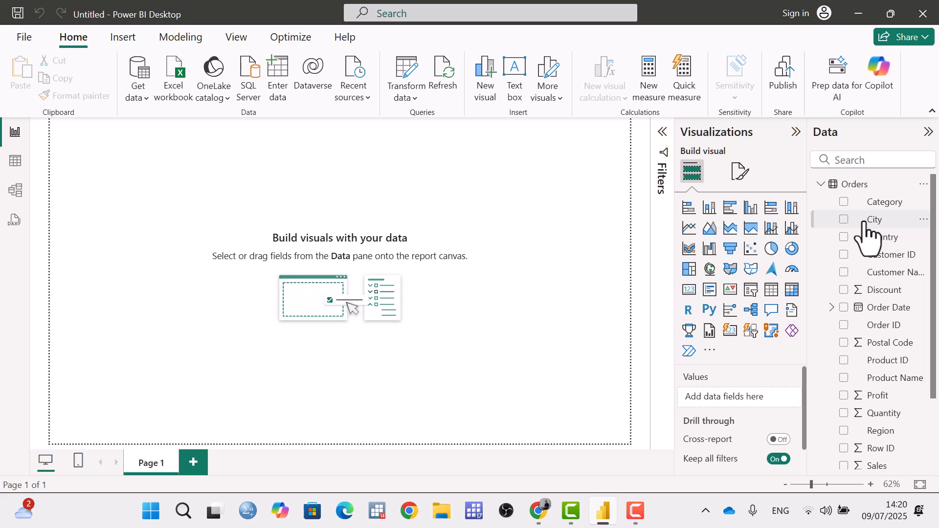
{"action": "scroll", "coordinate": [869, 237], "scroll_direction": "down", "scroll_amount": 1}
{"action": "scroll", "coordinate": [871, 230], "scroll_direction": "down", "scroll_amount": 4}
{"action": "scroll", "coordinate": [873, 235], "scroll_direction": "up", "scroll_amount": 4}
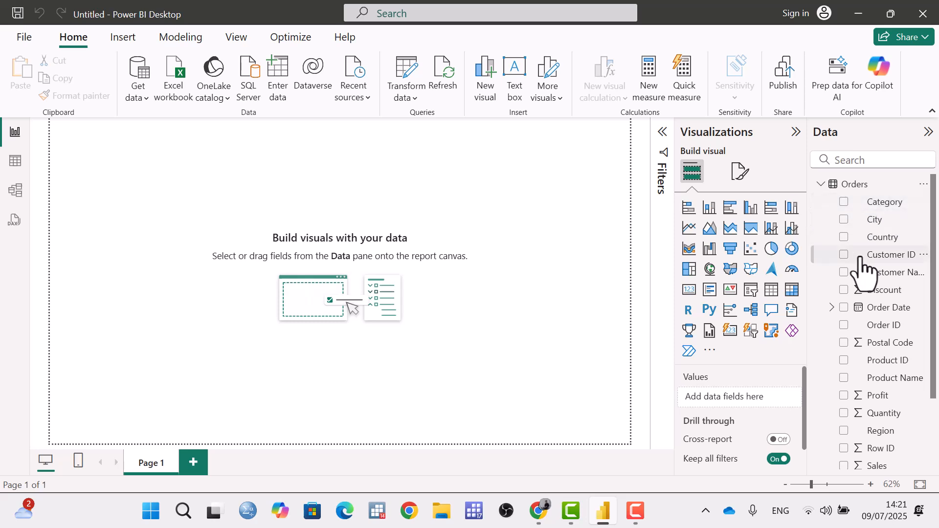
{"action": "left_click", "coordinate": [690, 229]}
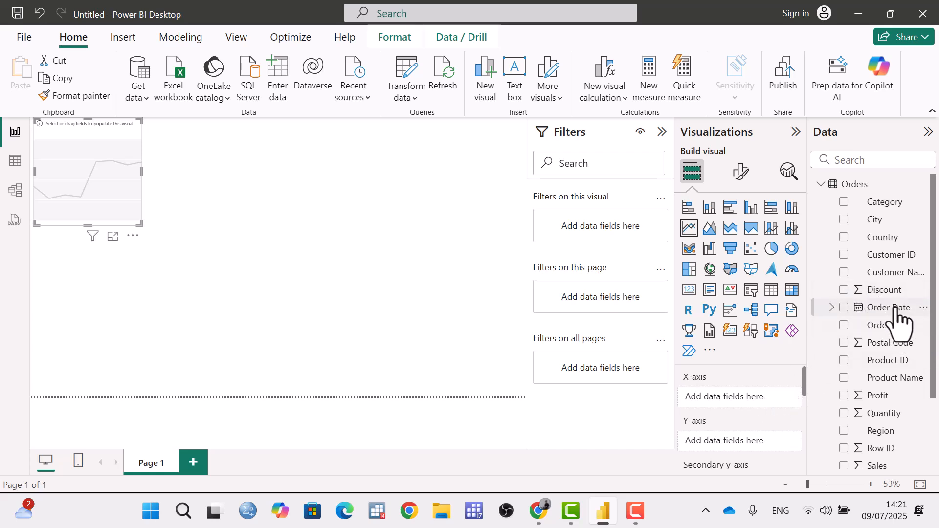
{"action": "left_click_drag", "start_coordinate": [895, 308], "coordinate": [769, 406]}
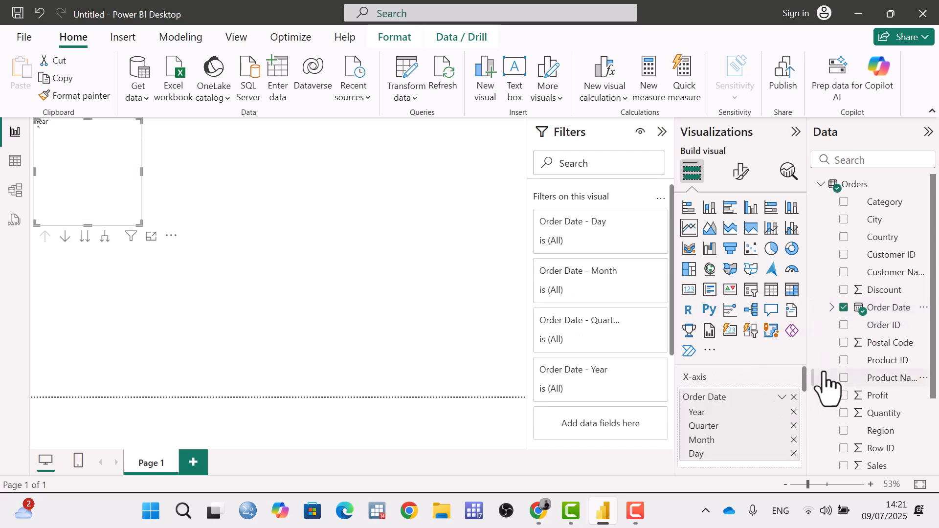
Assign the Sales field to the line chart's Y-axis.
{"action": "left_click", "coordinate": [813, 379]}
{"action": "left_click_drag", "start_coordinate": [803, 381], "coordinate": [801, 407]}
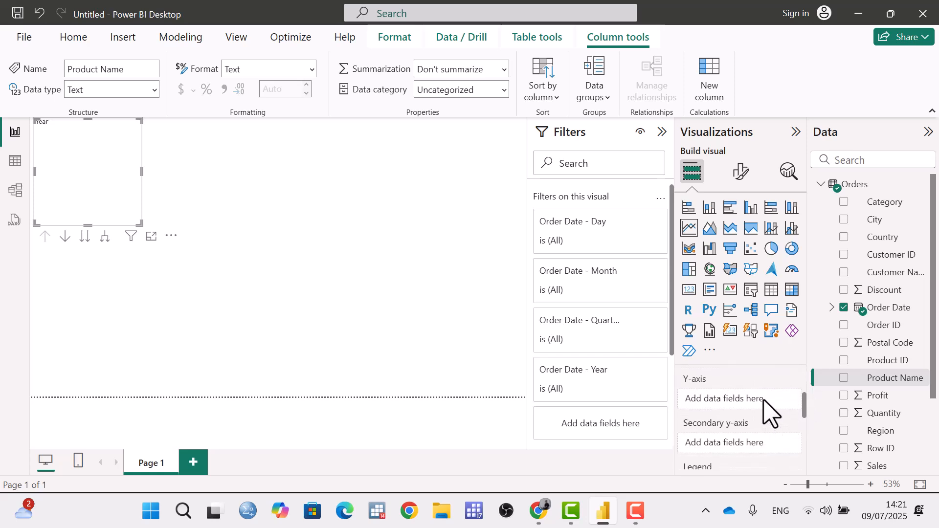
{"action": "scroll", "coordinate": [888, 362], "scroll_direction": "down", "scroll_amount": 3}
{"action": "left_click_drag", "start_coordinate": [879, 393], "coordinate": [763, 400]}
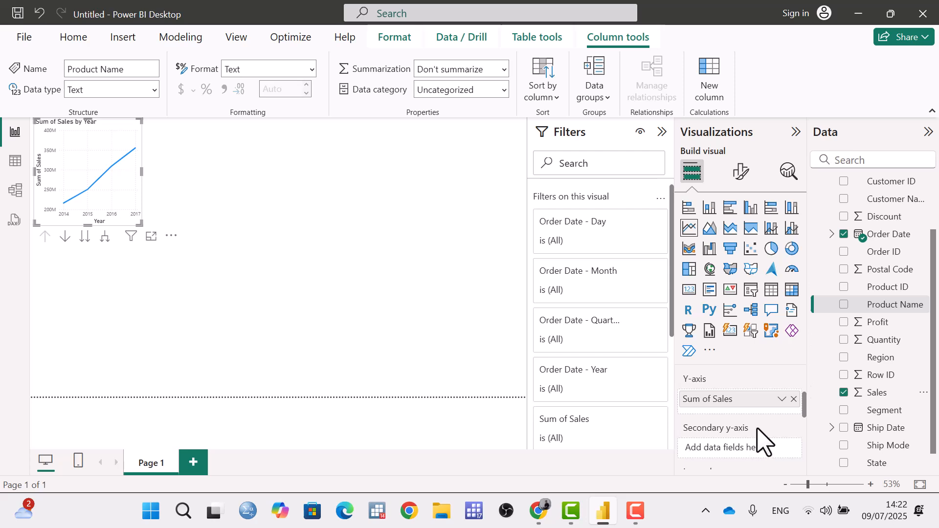
Assign the Category field to the line chart's legend to split sales by category.
{"action": "left_click_drag", "start_coordinate": [803, 408], "coordinate": [806, 424]}
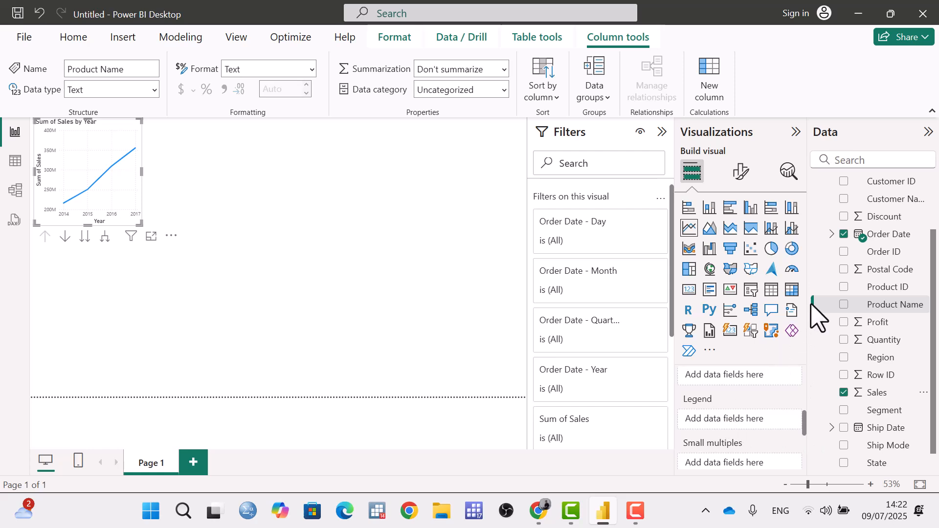
{"action": "scroll", "coordinate": [926, 325], "scroll_direction": "up", "scroll_amount": 3}
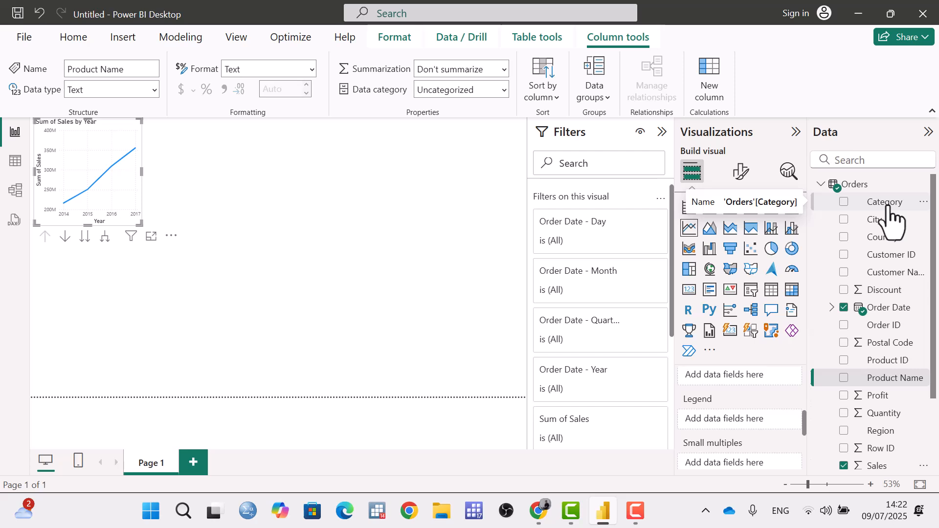
{"action": "left_click_drag", "start_coordinate": [889, 207], "coordinate": [753, 422]}
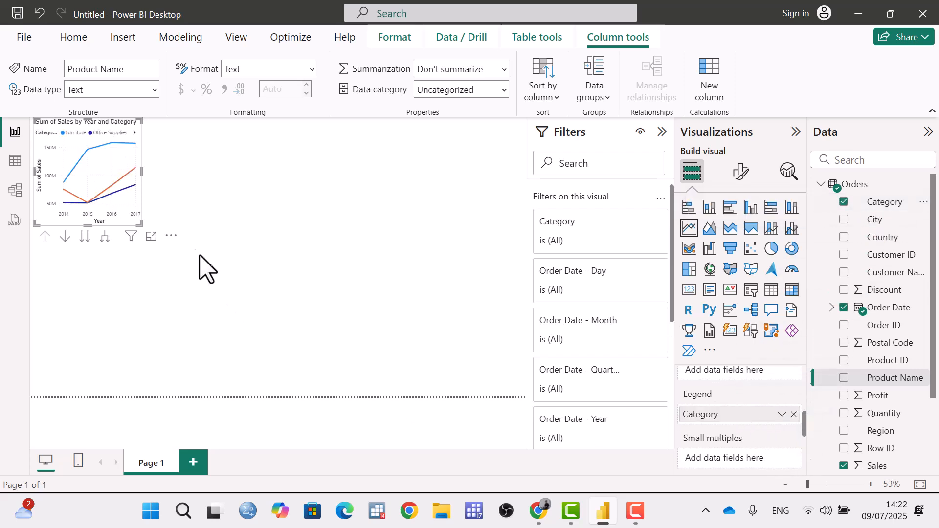
Enlarge the sales line chart in focus mode.
{"action": "mouse_move", "coordinate": [77, 173]}
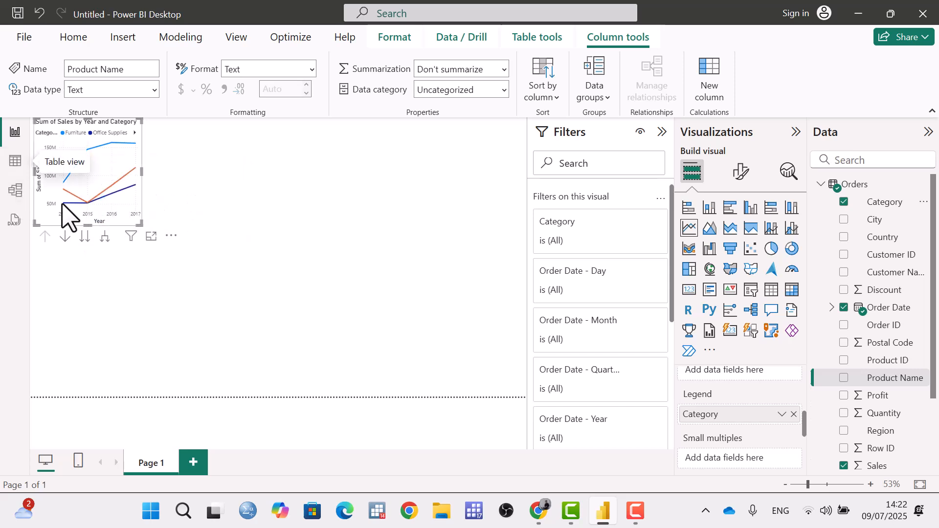
{"action": "left_click", "coordinate": [152, 237]}
{"action": "mouse_move", "coordinate": [411, 223]}
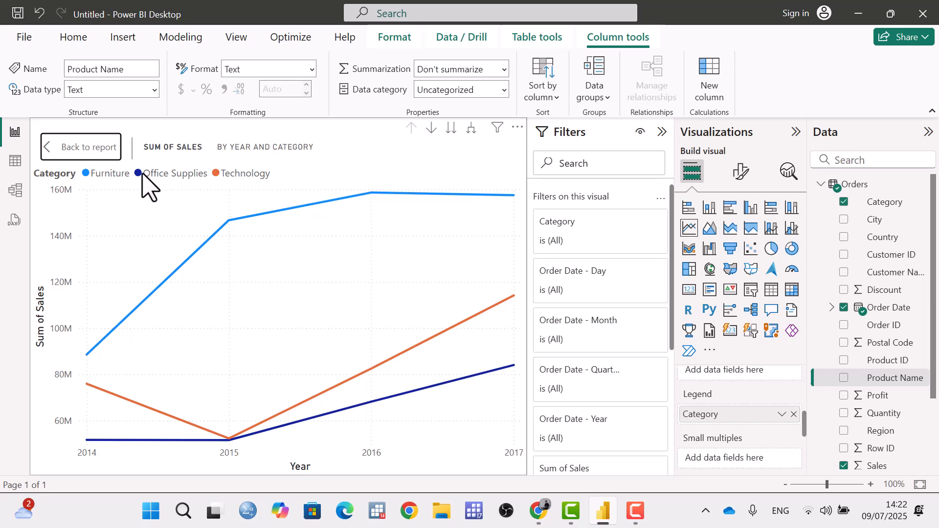
Highlight the Furniture, Office Supplies and Technology lines one after another to compare their yearly sales, and clear the highlight.
{"action": "left_click", "coordinate": [86, 174]}
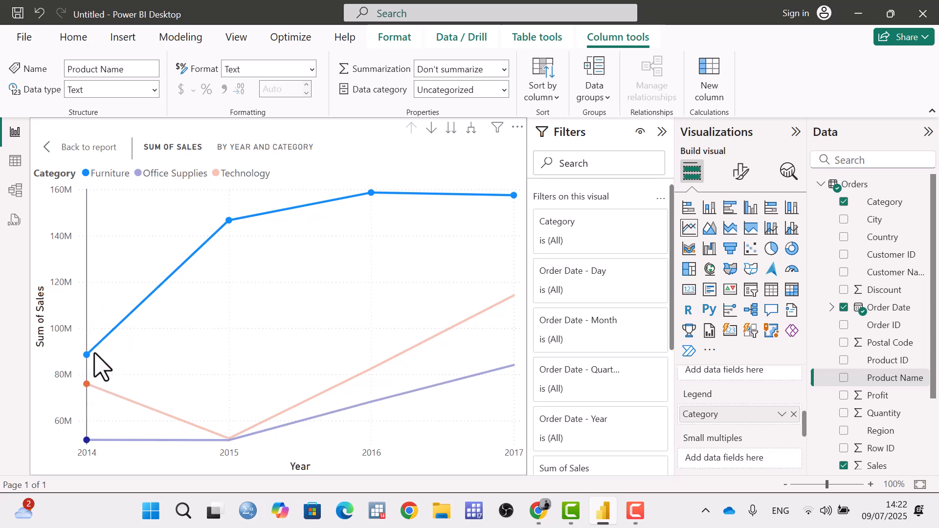
{"action": "left_click", "coordinate": [139, 175]}
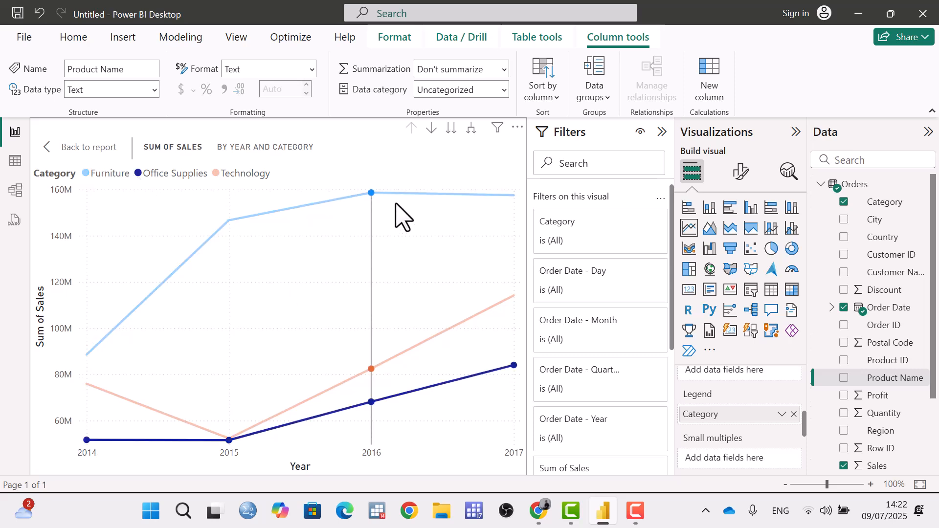
{"action": "left_click", "coordinate": [219, 176]}
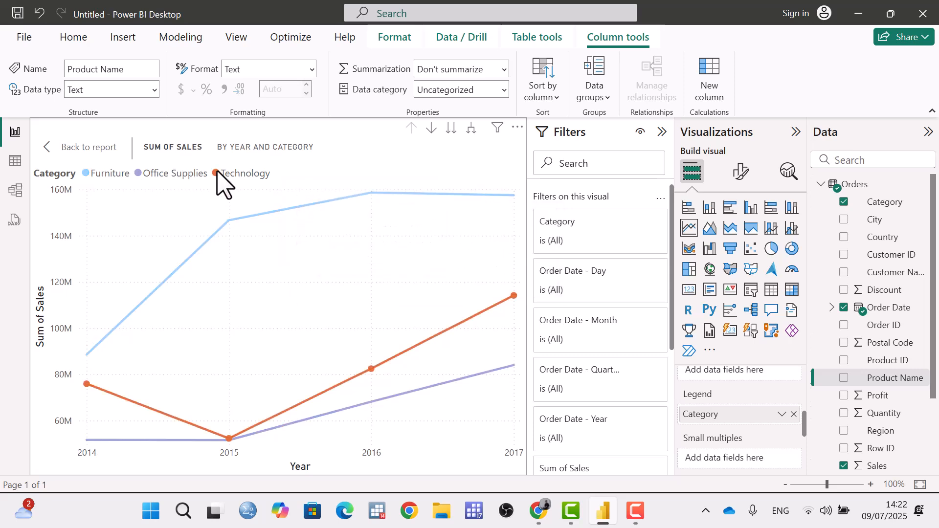
{"action": "mouse_move", "coordinate": [394, 361]}
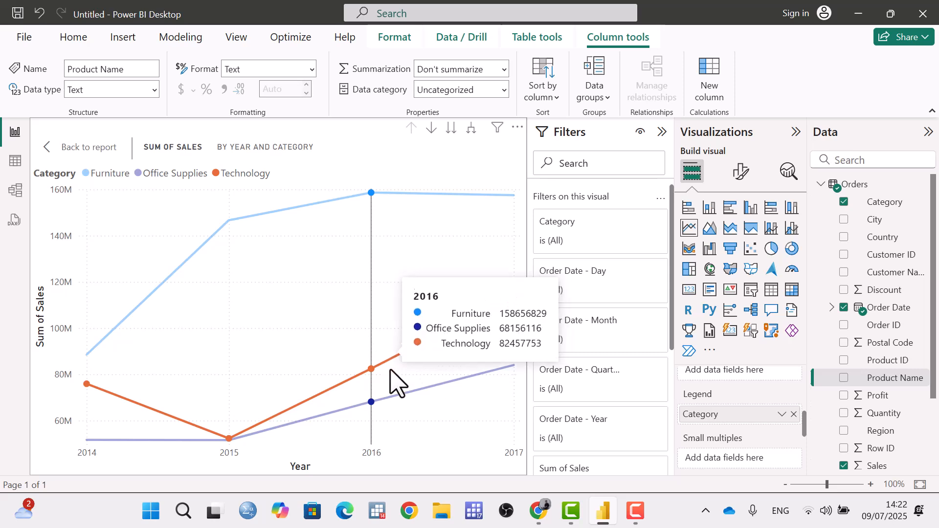
{"action": "left_click", "coordinate": [73, 189]}
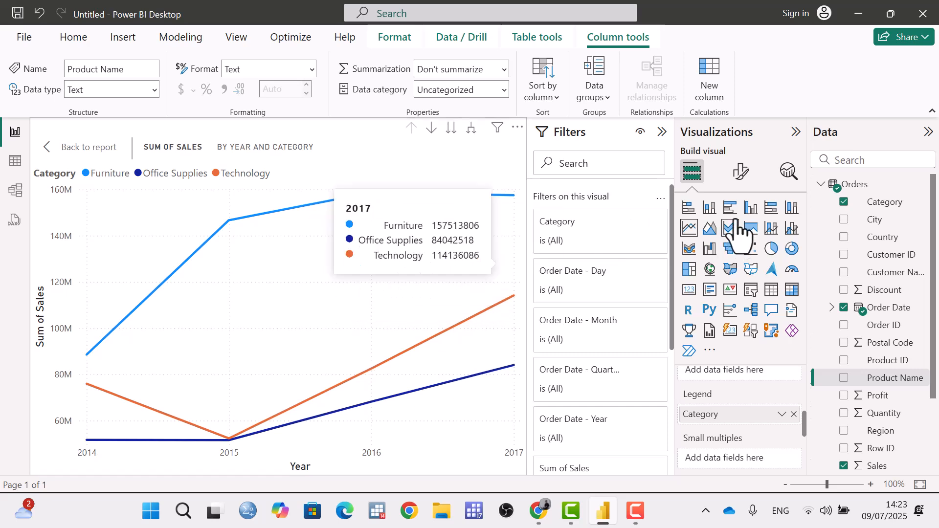
Open the line chart's X-axis formatting options.
{"action": "left_click", "coordinate": [740, 176]}
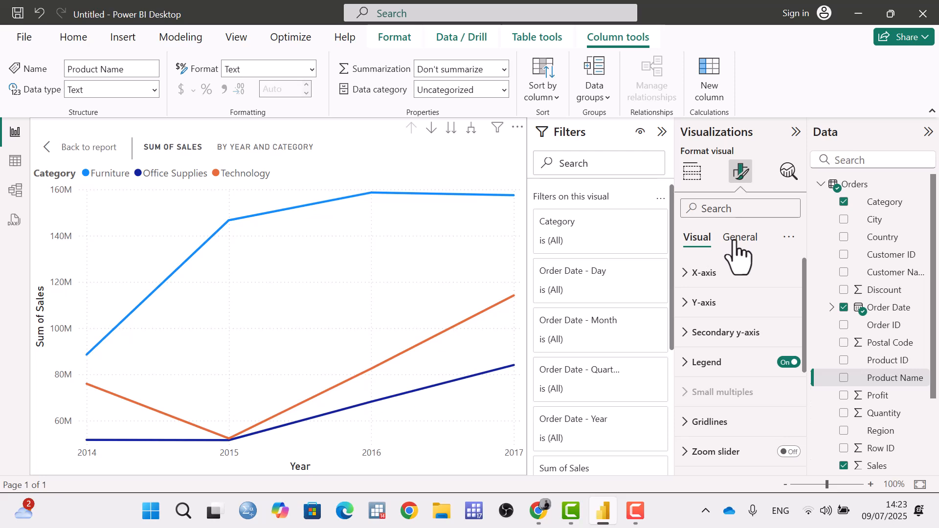
{"action": "left_click", "coordinate": [690, 277]}
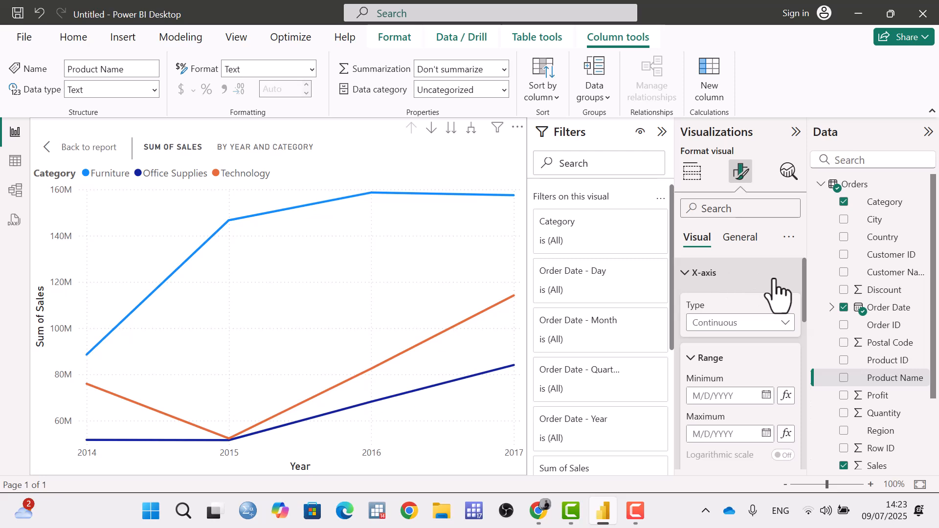
{"action": "scroll", "coordinate": [778, 293], "scroll_direction": "down", "scroll_amount": 3}
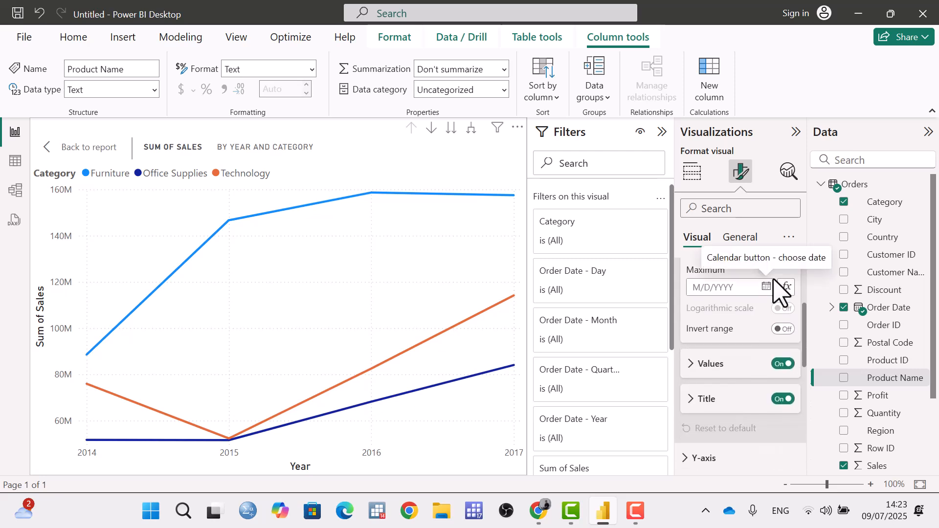
Try inverting the X-axis range and hiding the X-axis values, restoring each setting.
{"action": "left_click", "coordinate": [783, 330]}
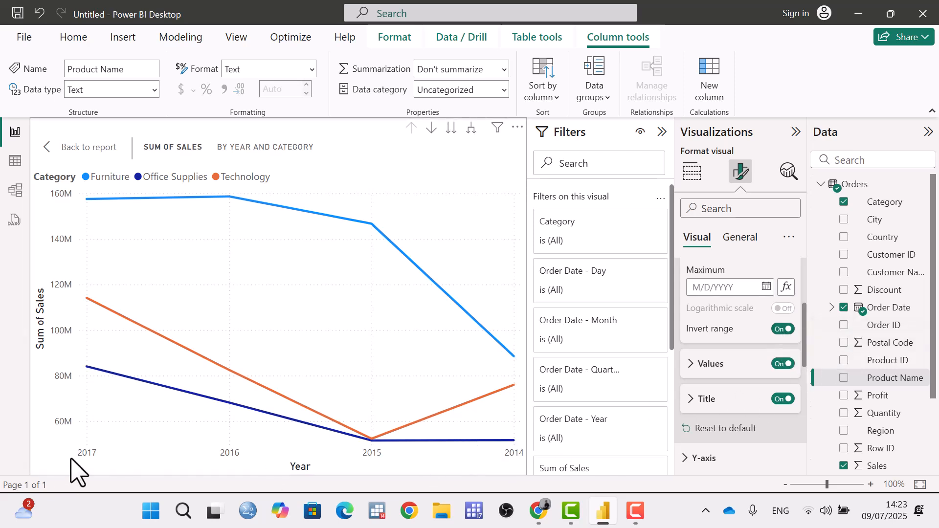
{"action": "left_click", "coordinate": [782, 329]}
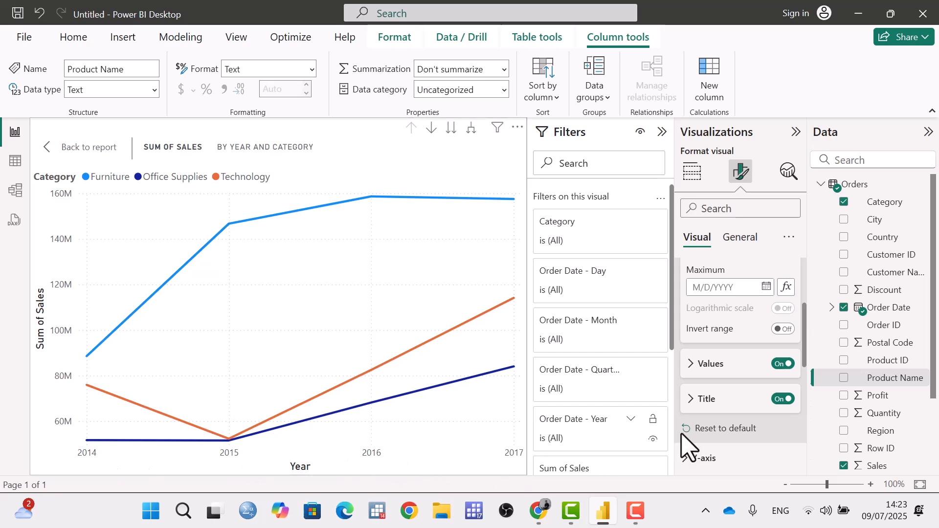
{"action": "left_click", "coordinate": [783, 363]}
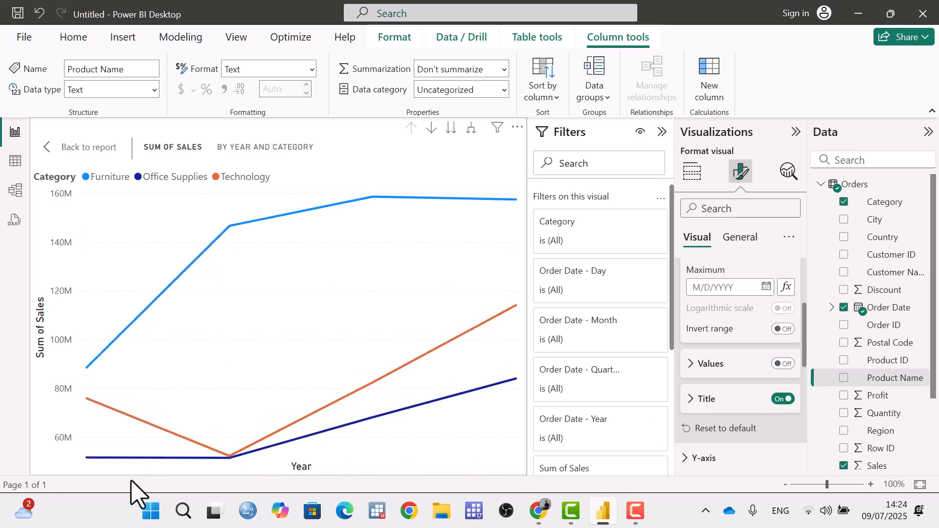
{"action": "left_click", "coordinate": [795, 366]}
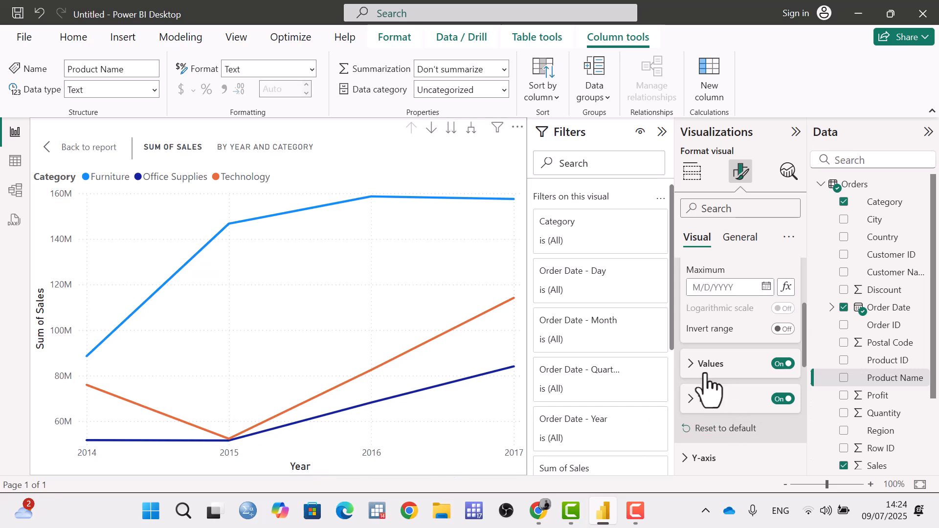
Format the X-axis values in Symbol font at size 11 with bold, italic and underline.
{"action": "left_click", "coordinate": [690, 365]}
{"action": "scroll", "coordinate": [691, 372], "scroll_direction": "down", "scroll_amount": 2}
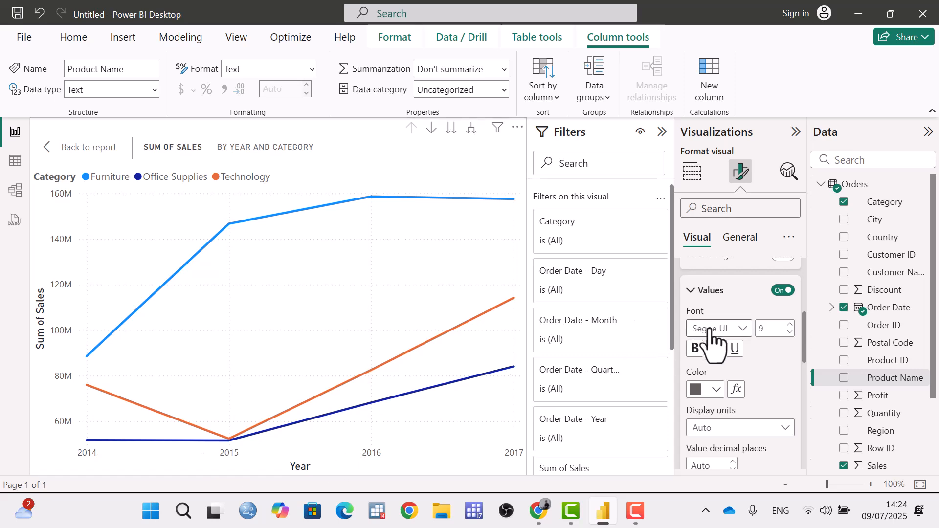
{"action": "left_click", "coordinate": [728, 331]}
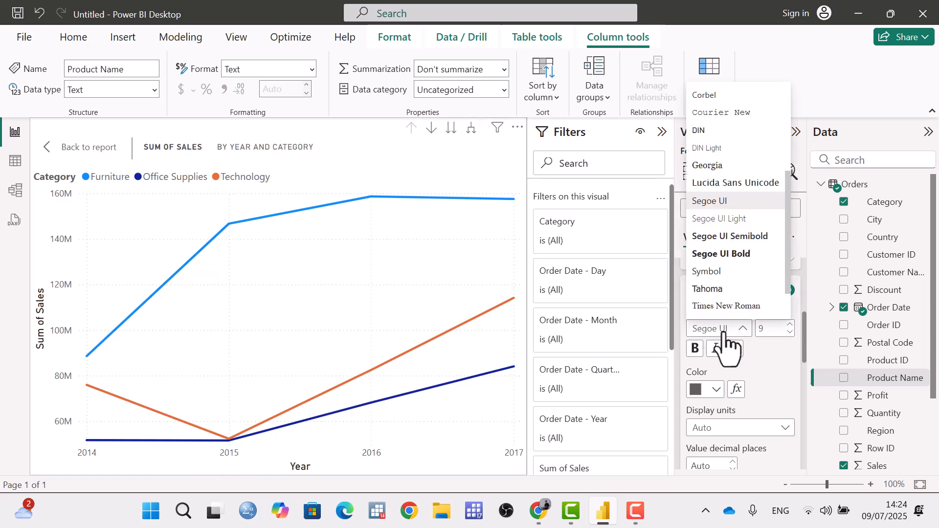
{"action": "left_click", "coordinate": [728, 272]}
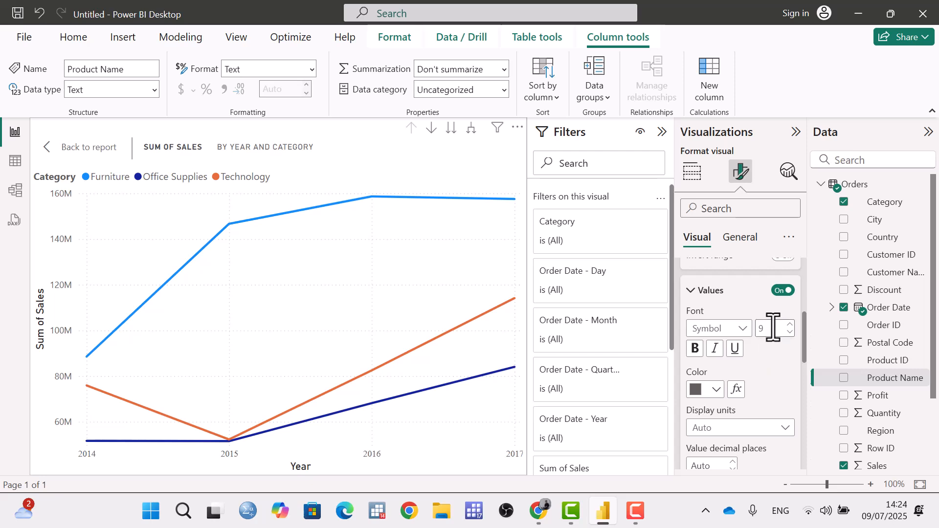
{"action": "left_click", "coordinate": [790, 324]}
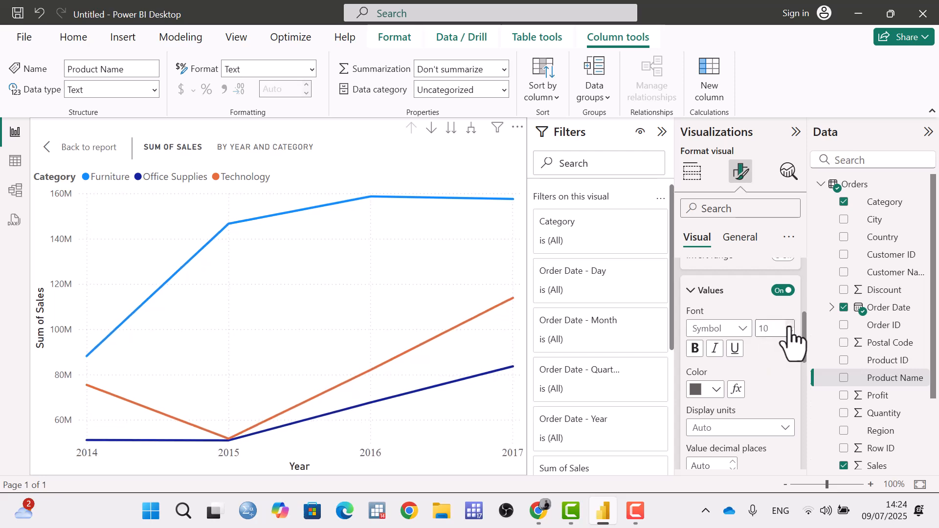
{"action": "left_click", "coordinate": [712, 349]}
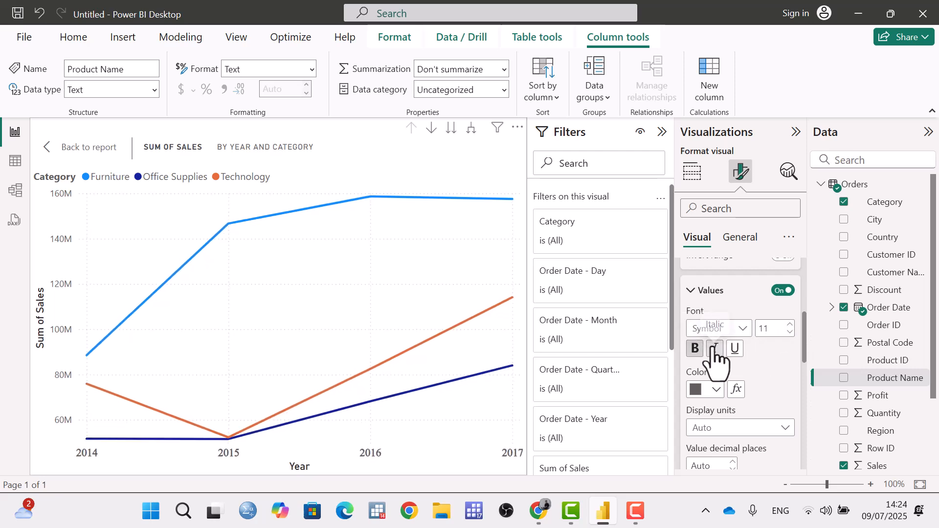
{"action": "left_click", "coordinate": [735, 348]}
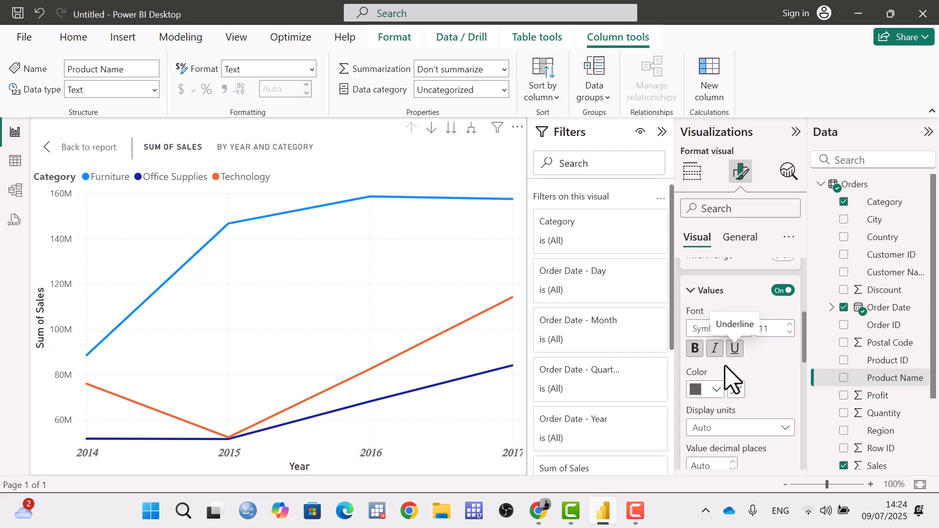
Color the X-axis values blue and try Thousands as their display units, restoring Auto.
{"action": "left_click", "coordinate": [716, 390]}
{"action": "left_click", "coordinate": [748, 325]}
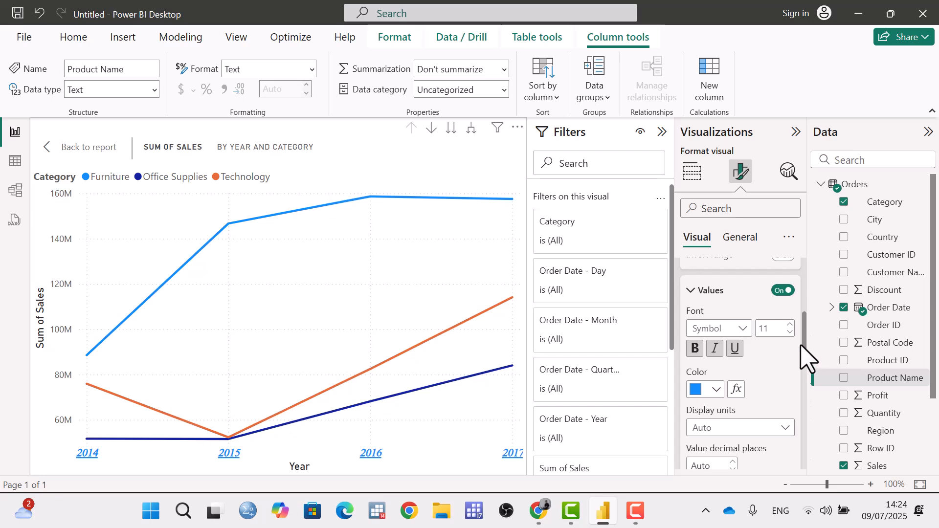
{"action": "left_click_drag", "start_coordinate": [803, 345], "coordinate": [802, 370]}
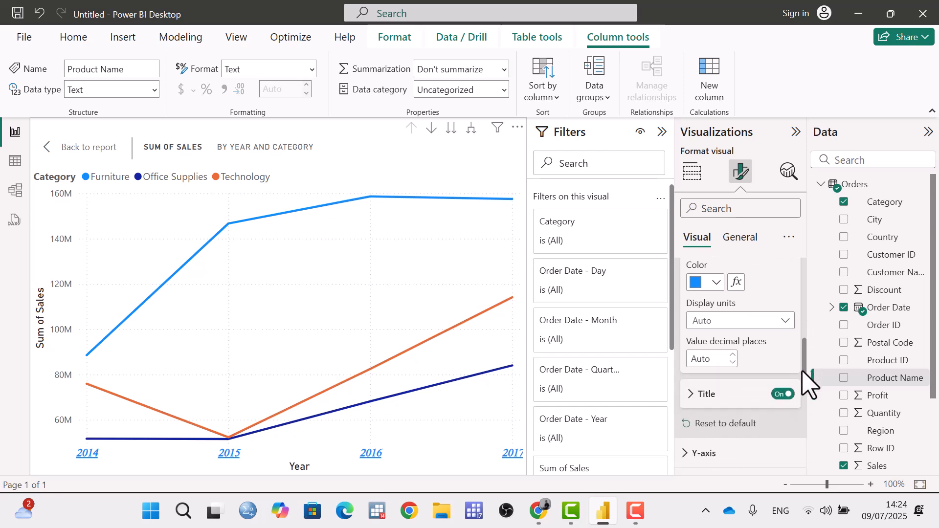
{"action": "left_click", "coordinate": [776, 327]}
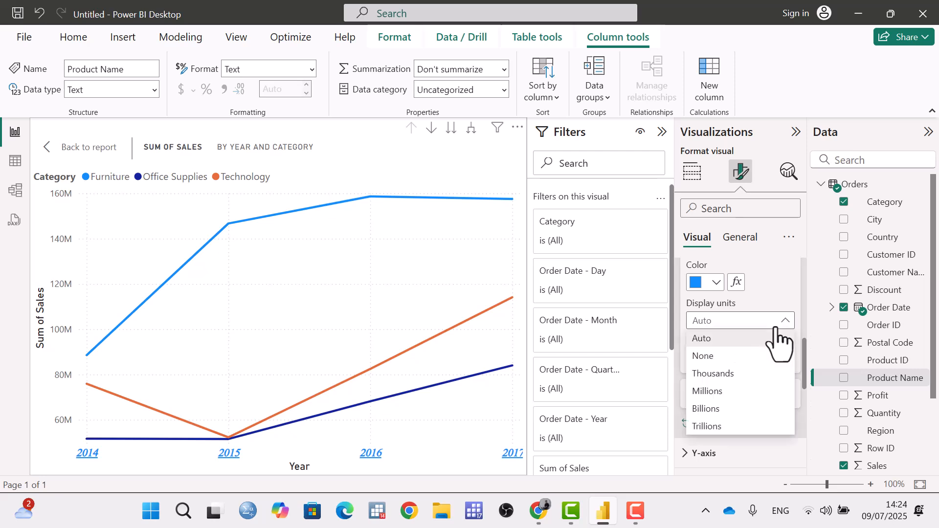
{"action": "left_click", "coordinate": [748, 373]}
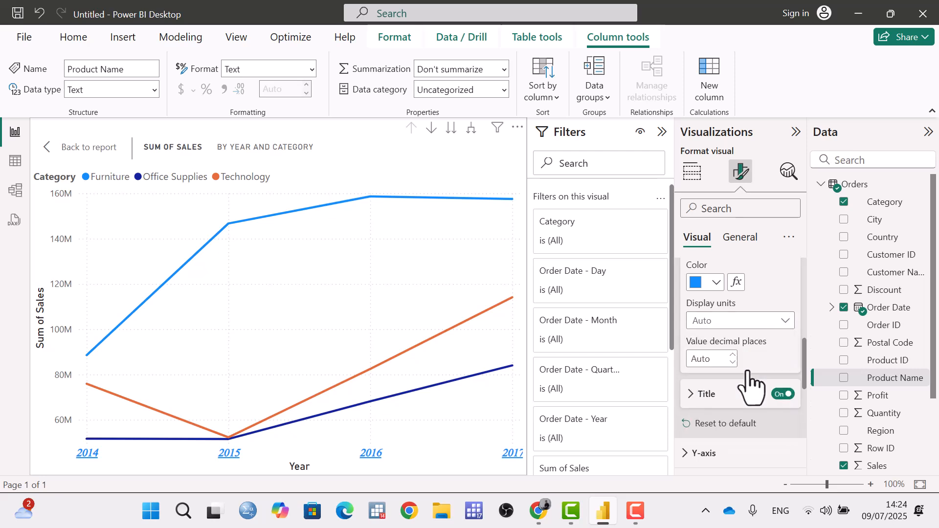
{"action": "left_click", "coordinate": [780, 323]}
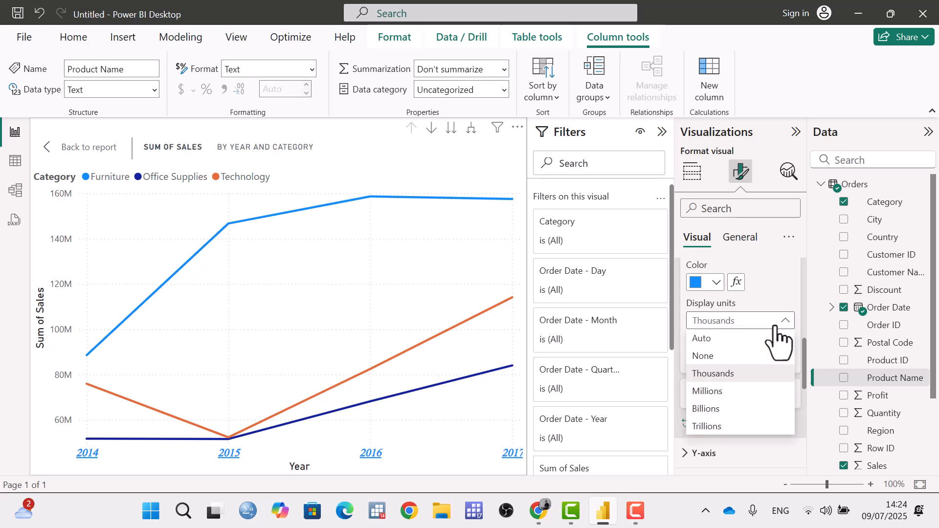
{"action": "left_click", "coordinate": [748, 339]}
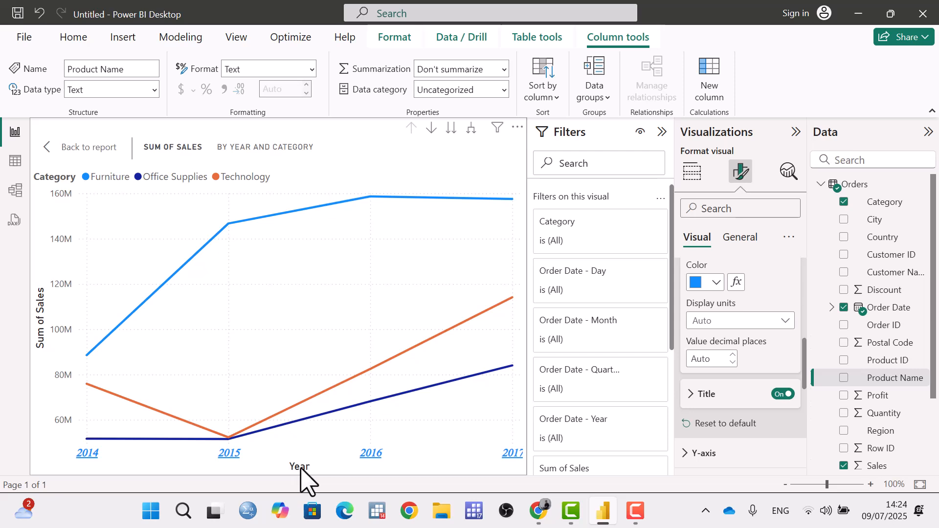
Try hiding the X-axis title, restore it, and set the title text to "date".
{"action": "left_click", "coordinate": [781, 394]}
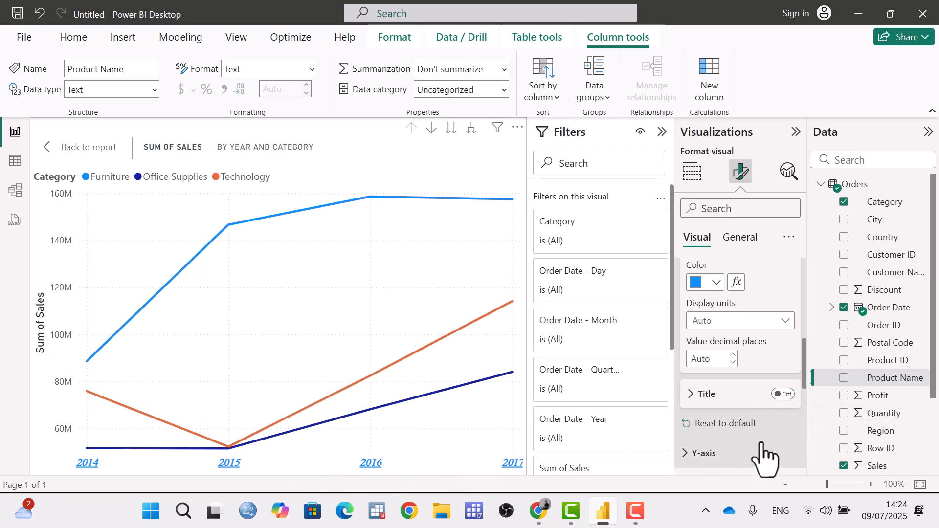
{"action": "left_click", "coordinate": [795, 397]}
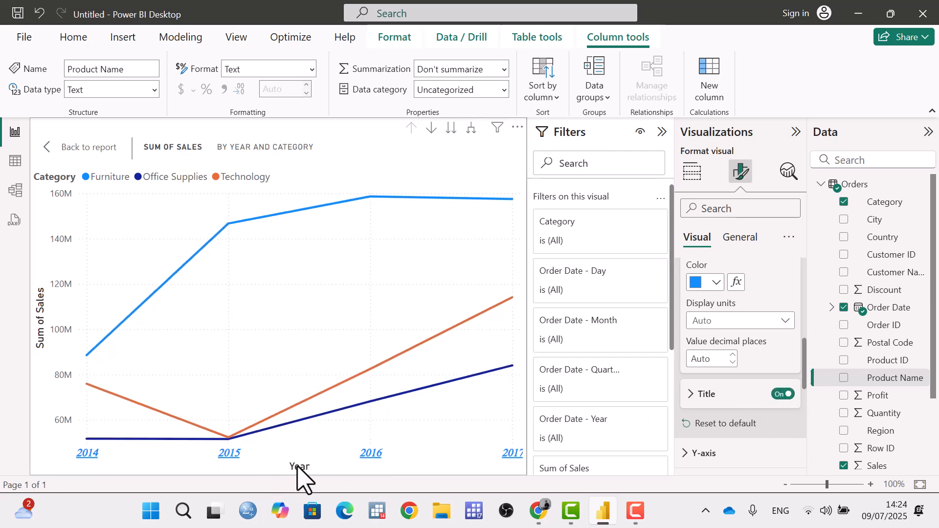
{"action": "left_click", "coordinate": [691, 394]}
{"action": "left_click", "coordinate": [718, 359]}
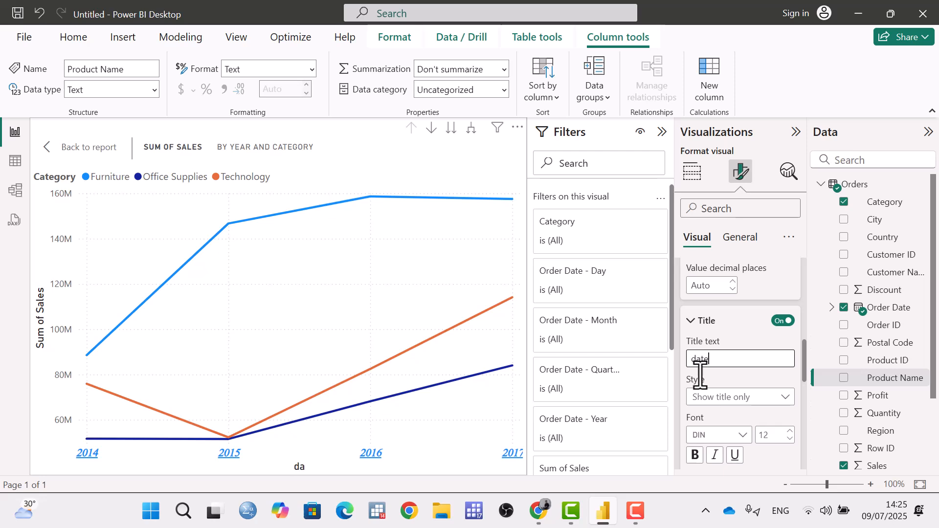
Color the X-axis title purple, and change it to gold.
{"action": "scroll", "coordinate": [692, 383], "scroll_direction": "down", "scroll_amount": 3}
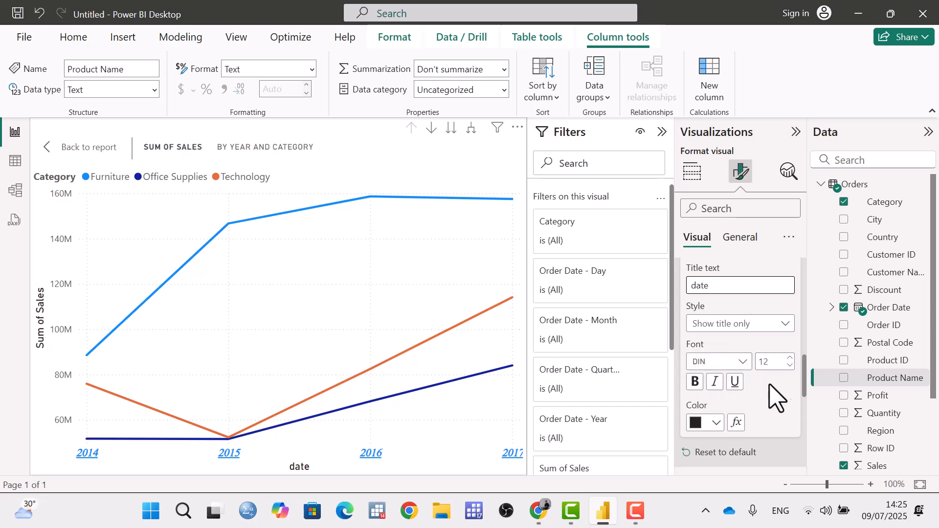
{"action": "left_click", "coordinate": [717, 423]}
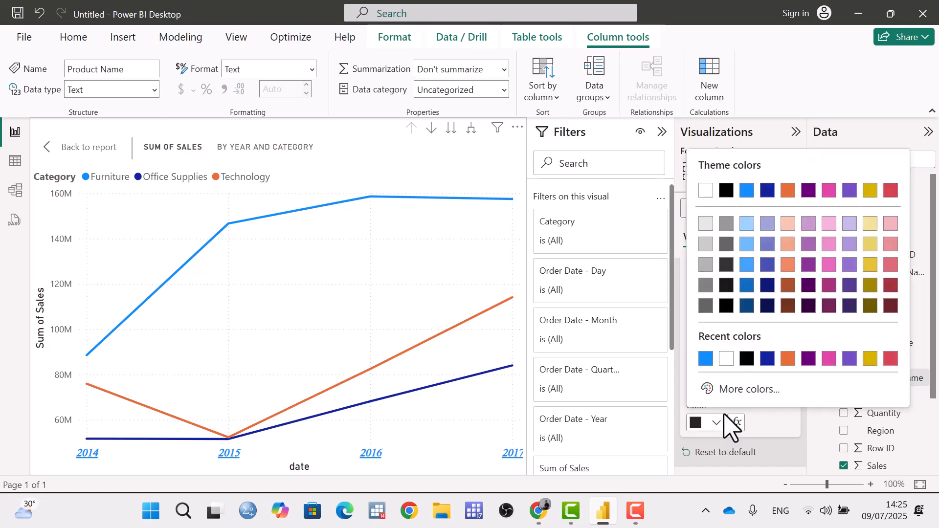
{"action": "left_click", "coordinate": [809, 359]}
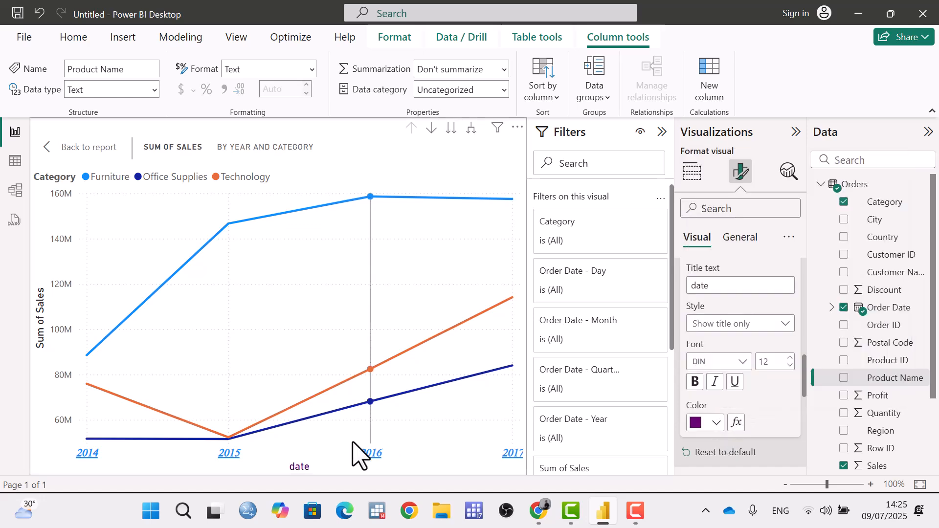
{"action": "left_click", "coordinate": [717, 423]}
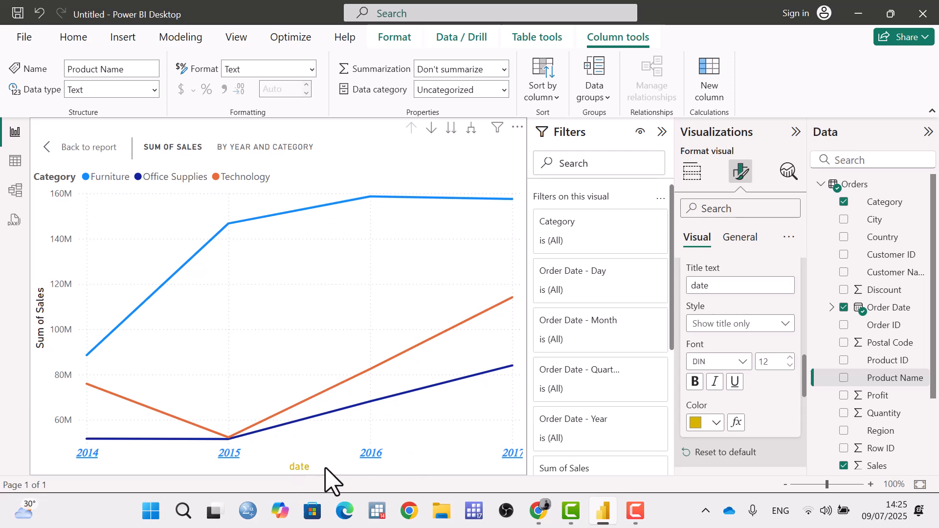
Reset all X-axis formatting to its defaults and collapse the X-axis settings.
{"action": "scroll", "coordinate": [759, 426], "scroll_direction": "down", "scroll_amount": 2}
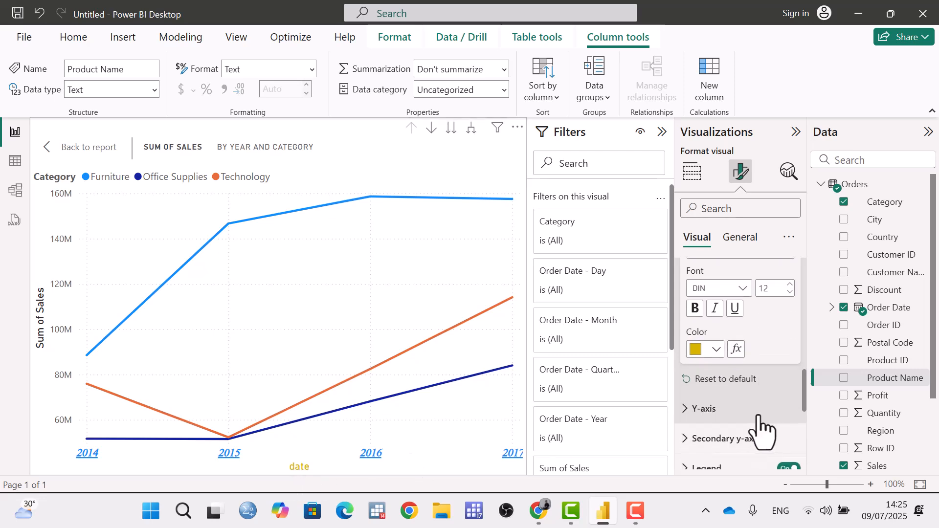
{"action": "scroll", "coordinate": [735, 386], "scroll_direction": "up", "scroll_amount": 8}
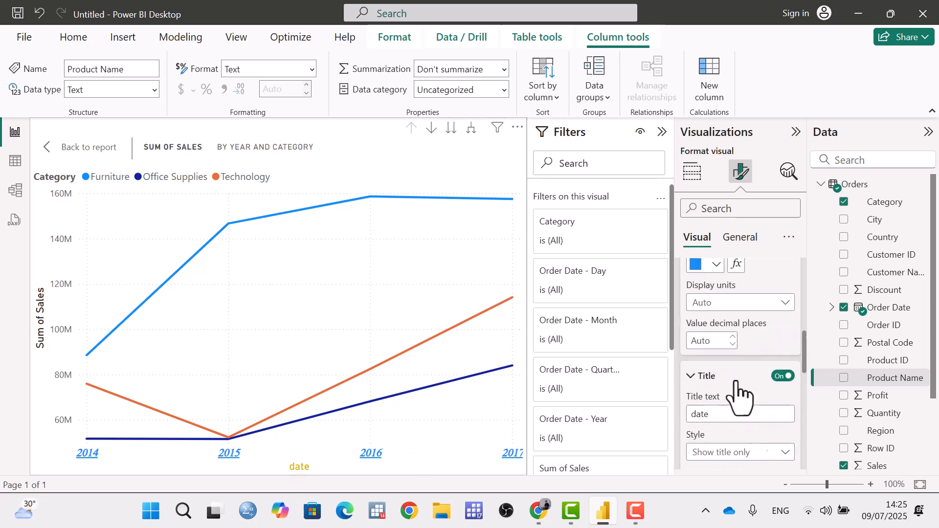
{"action": "scroll", "coordinate": [742, 396], "scroll_direction": "down", "scroll_amount": 3}
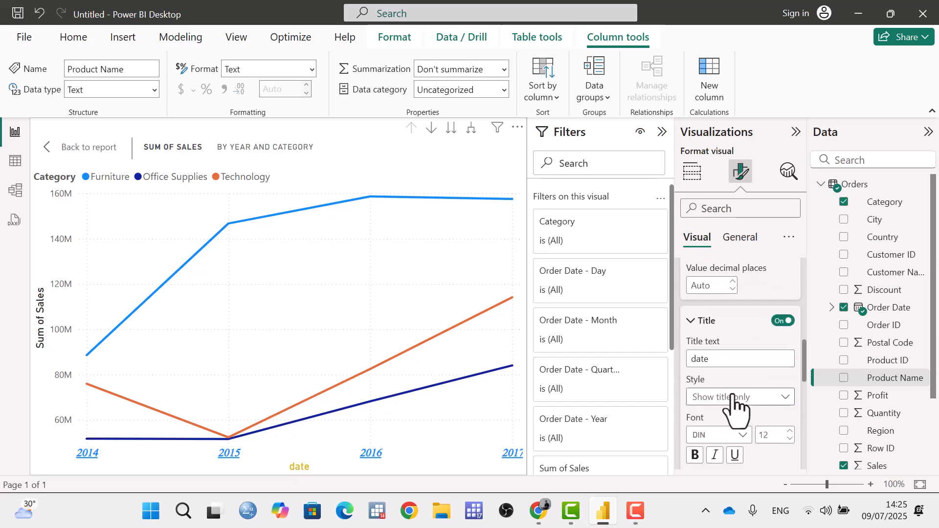
{"action": "scroll", "coordinate": [729, 401], "scroll_direction": "down", "scroll_amount": 3}
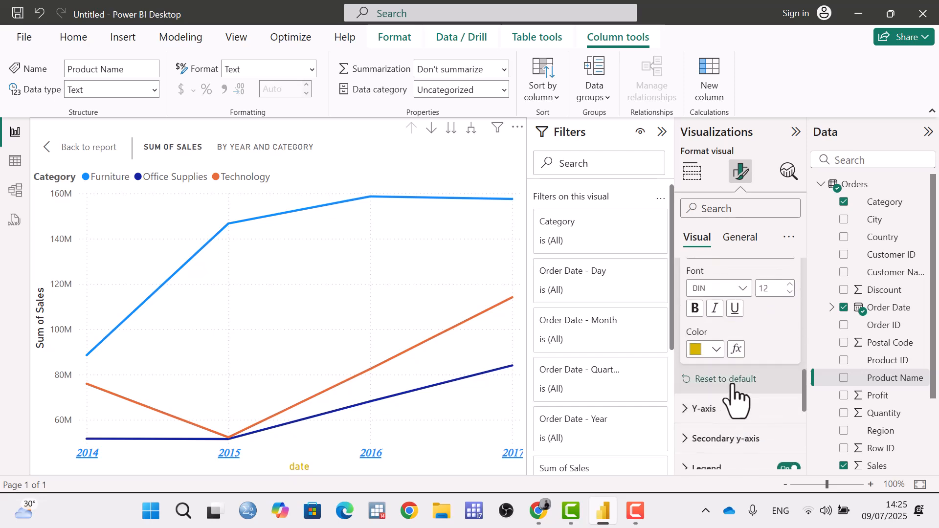
{"action": "left_click", "coordinate": [733, 384]}
{"action": "scroll", "coordinate": [729, 387], "scroll_direction": "up", "scroll_amount": 5}
{"action": "scroll", "coordinate": [726, 373], "scroll_direction": "up", "scroll_amount": 1}
{"action": "scroll", "coordinate": [694, 411], "scroll_direction": "up", "scroll_amount": 4}
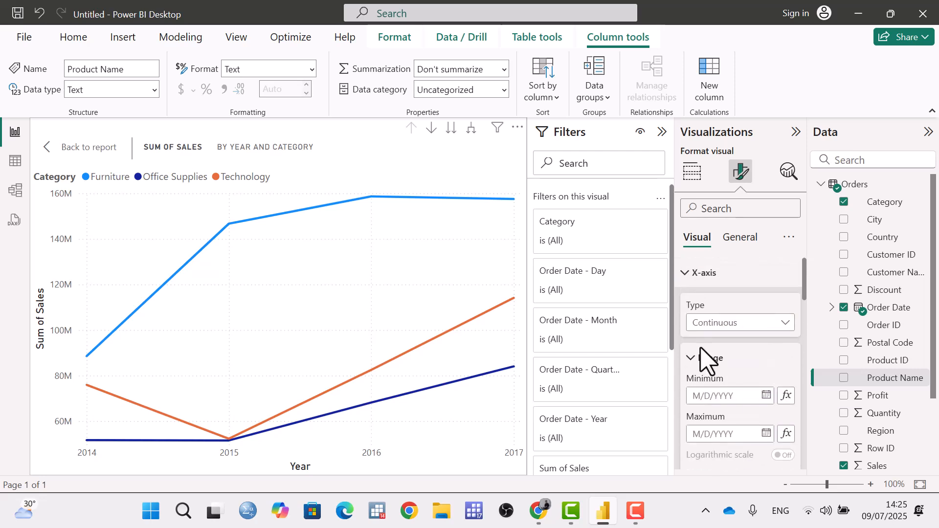
{"action": "left_click", "coordinate": [685, 275]}
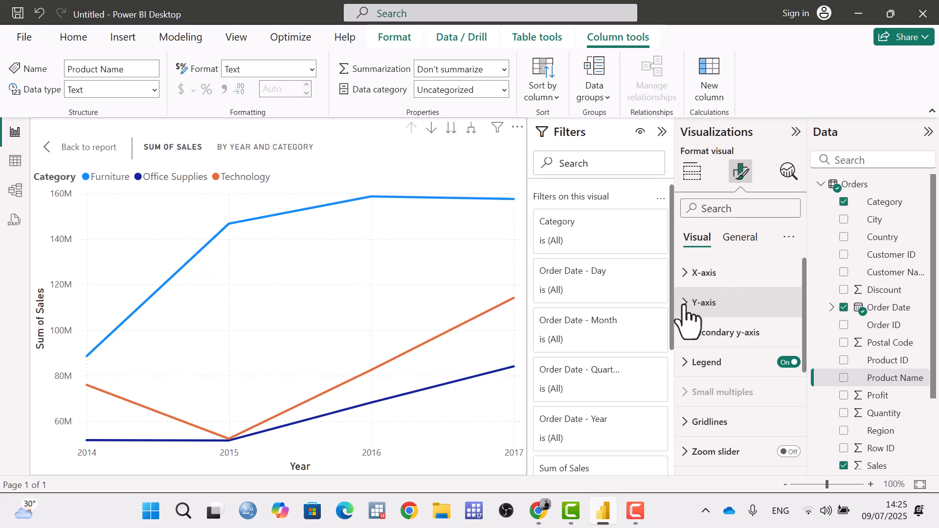
Try a Y-axis range minimum of 1, and reset the Y-axis formatting to its defaults.
{"action": "left_click", "coordinate": [686, 308]}
{"action": "scroll", "coordinate": [713, 352], "scroll_direction": "down", "scroll_amount": 3}
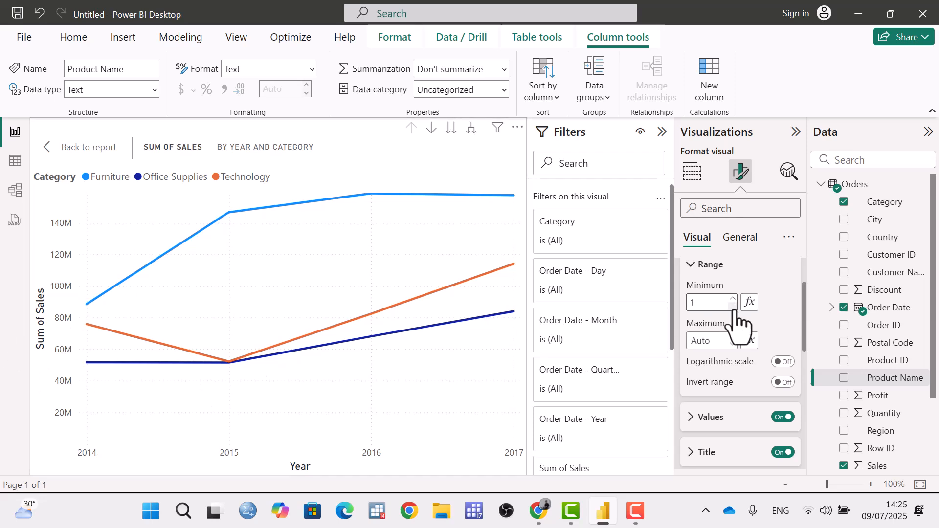
{"action": "scroll", "coordinate": [764, 402], "scroll_direction": "down", "scroll_amount": 5}
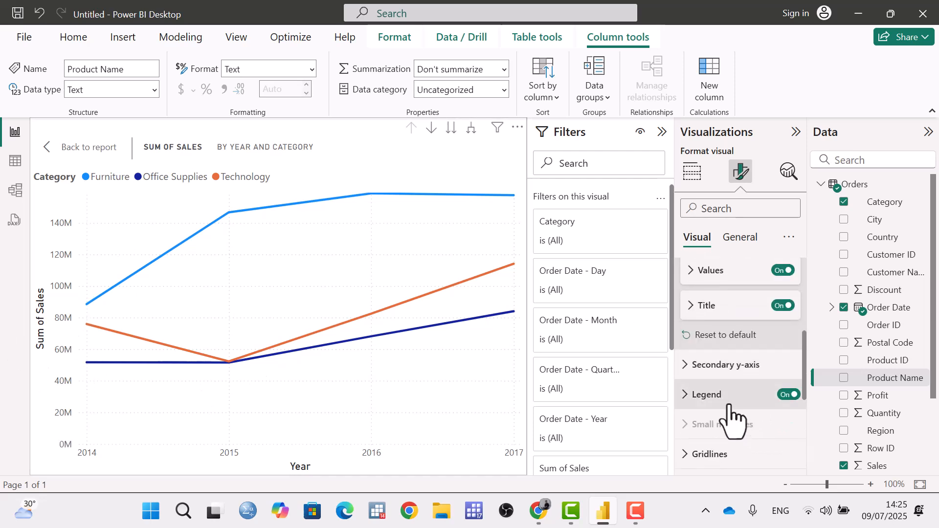
{"action": "scroll", "coordinate": [723, 433], "scroll_direction": "down", "scroll_amount": 2}
{"action": "scroll", "coordinate": [724, 426], "scroll_direction": "up", "scroll_amount": 4}
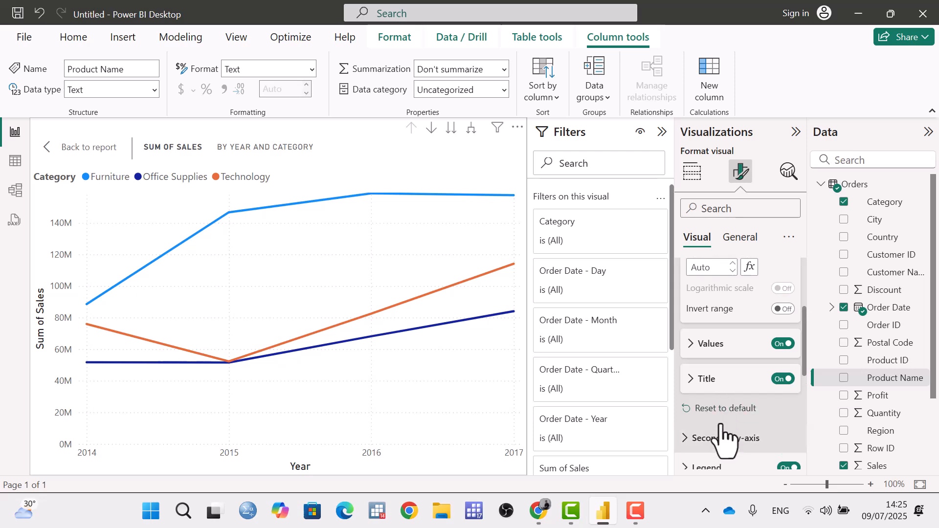
{"action": "left_click", "coordinate": [726, 409]}
Try the logarithmic scale and the inverted range on the Y-axis, restoring each setting.
{"action": "scroll", "coordinate": [729, 360], "scroll_direction": "up", "scroll_amount": 1}
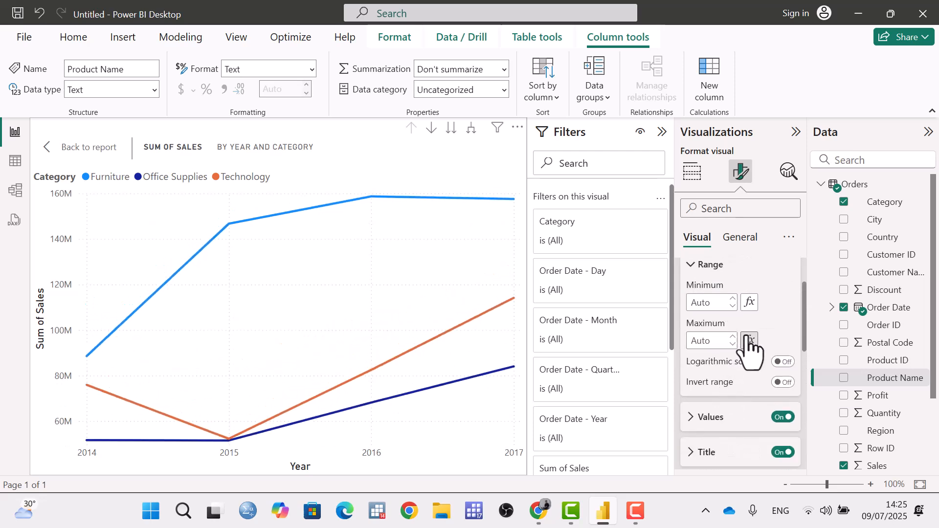
{"action": "left_click", "coordinate": [785, 362]}
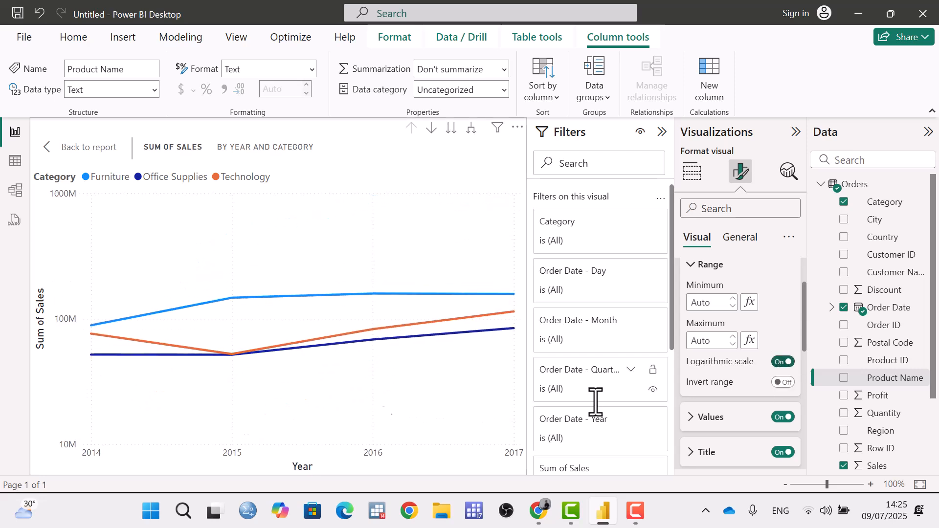
{"action": "left_click", "coordinate": [783, 362]}
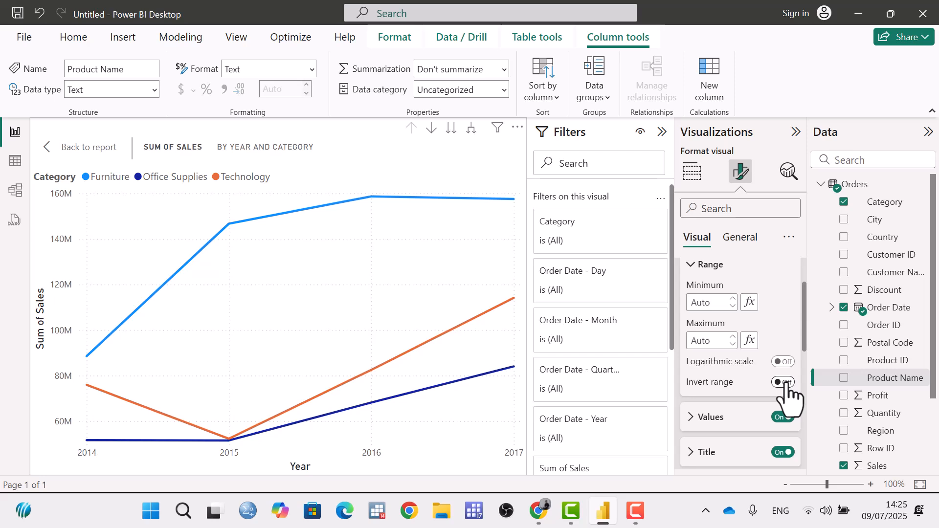
{"action": "left_click", "coordinate": [784, 382]}
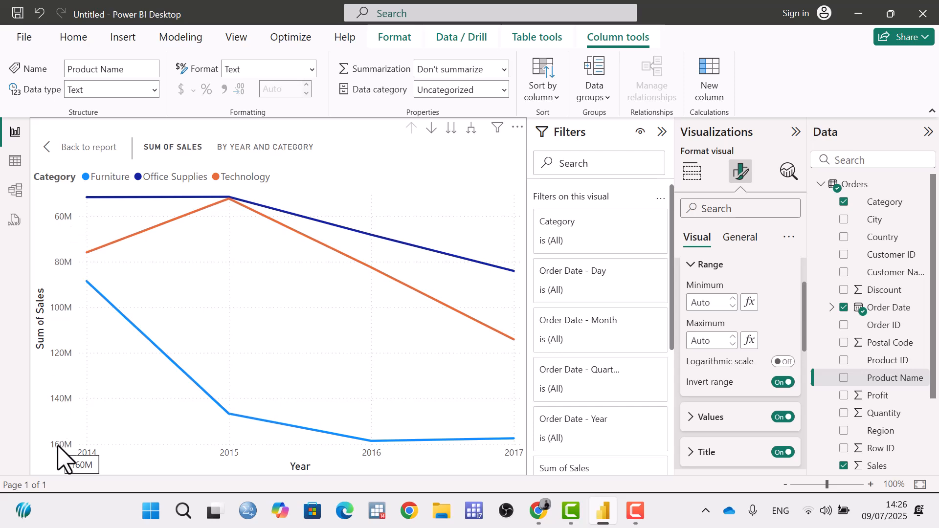
{"action": "left_click", "coordinate": [782, 382]}
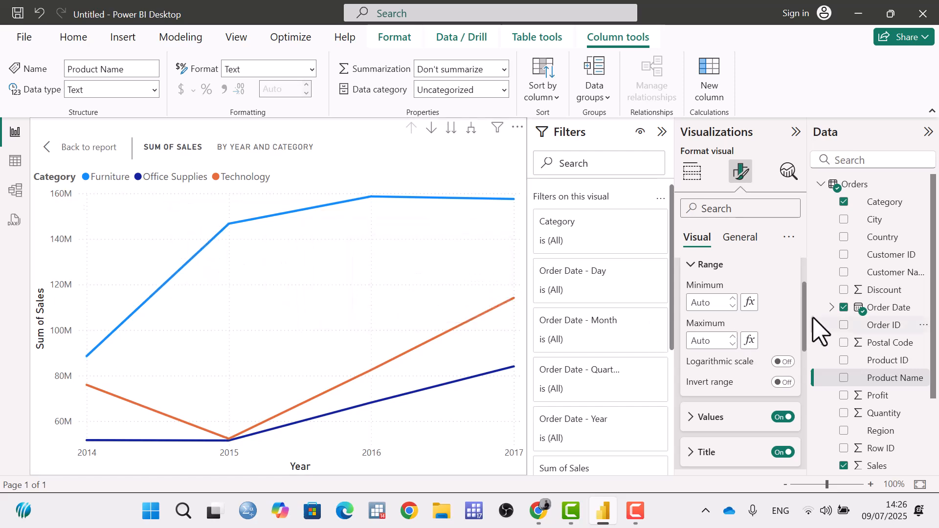
Try hiding the Y-axis values and restore them.
{"action": "scroll", "coordinate": [807, 328], "scroll_direction": "down", "scroll_amount": 3}
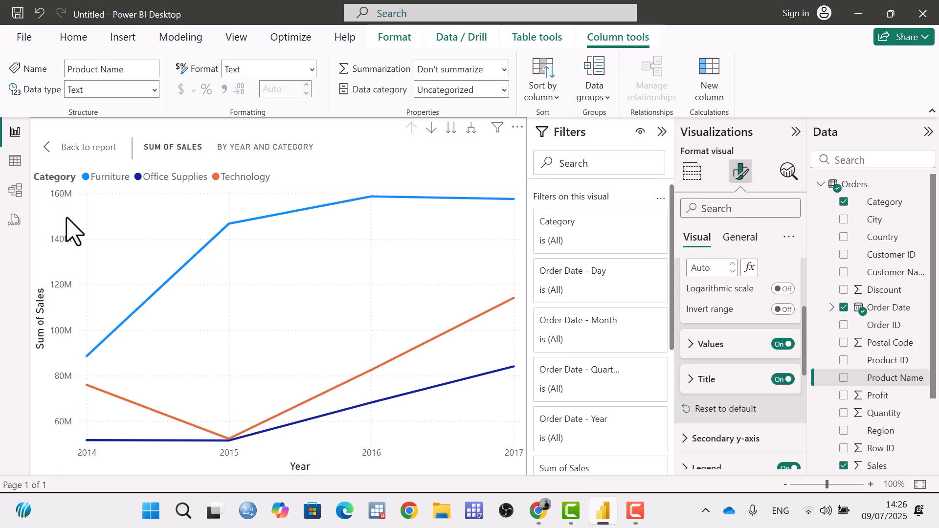
{"action": "left_click", "coordinate": [782, 345]}
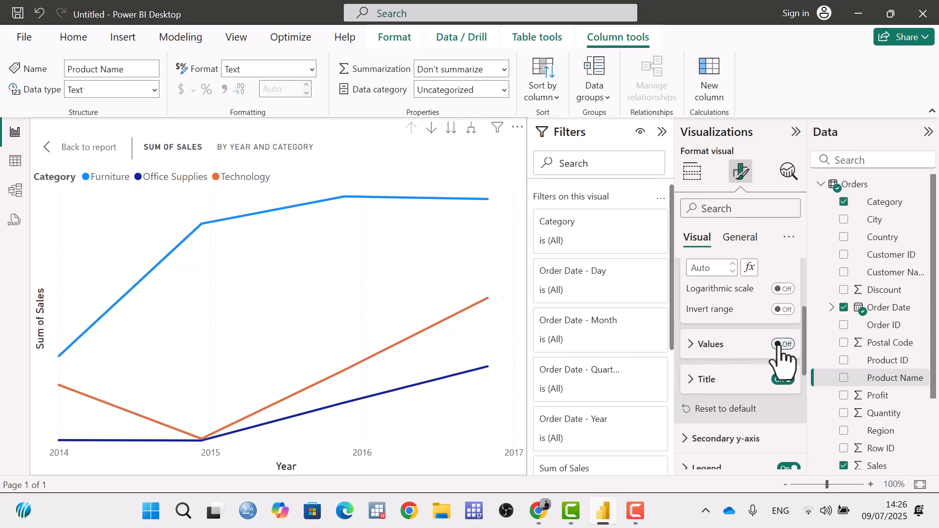
{"action": "left_click", "coordinate": [783, 344]}
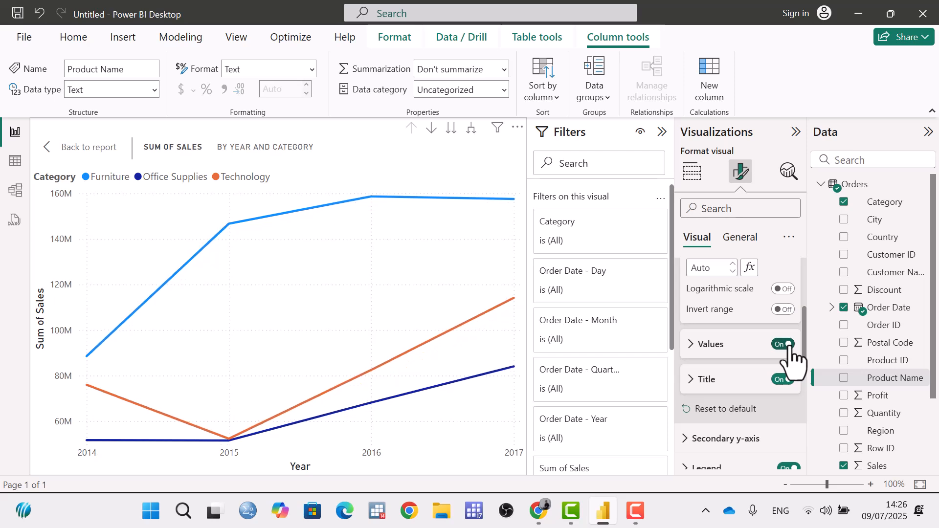
Format the Y-axis values in bold, italic and underline, and color them gold.
{"action": "left_click", "coordinate": [694, 348]}
{"action": "scroll", "coordinate": [726, 362], "scroll_direction": "down", "scroll_amount": 2}
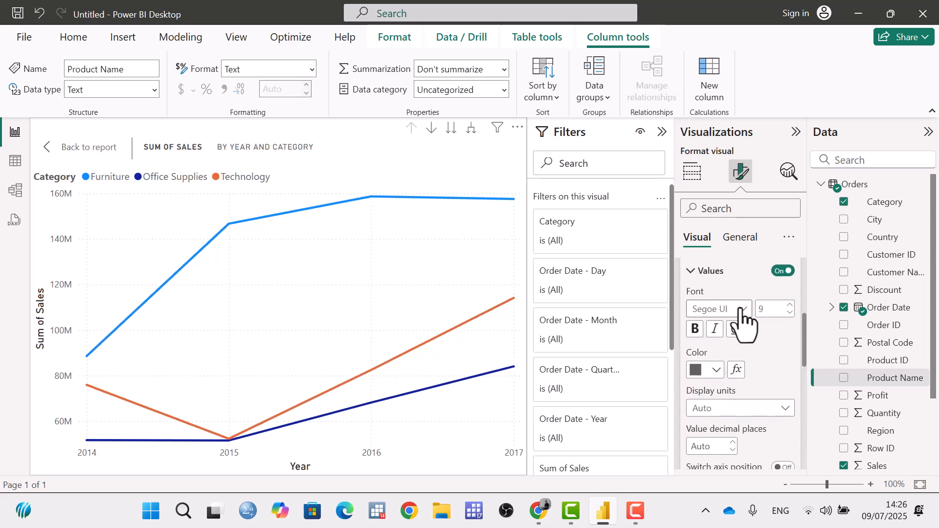
{"action": "left_click", "coordinate": [715, 329]}
{"action": "left_click", "coordinate": [696, 329]}
{"action": "left_click", "coordinate": [735, 329]}
{"action": "left_click", "coordinate": [716, 370]}
{"action": "left_click", "coordinate": [706, 305]}
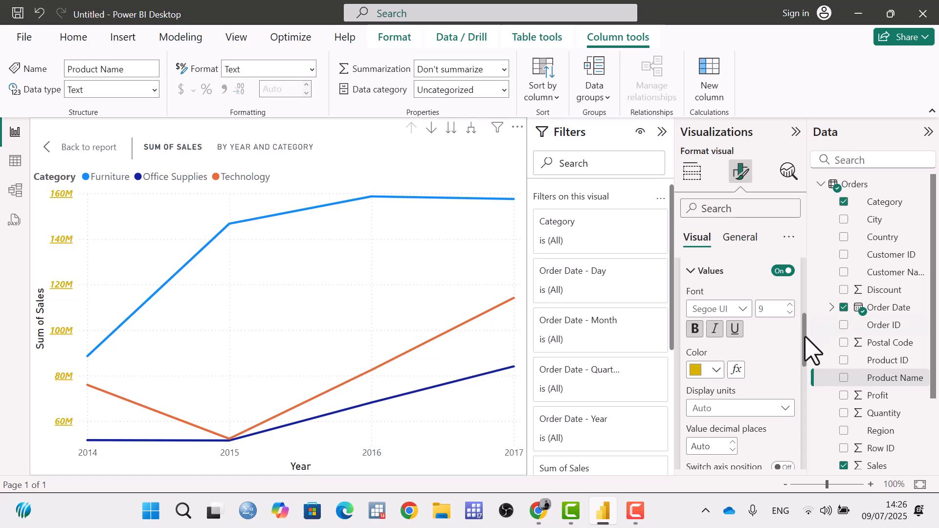
Set the Y-axis values' display units to Thousands, and try switching the axis position, restoring it.
{"action": "scroll", "coordinate": [783, 345], "scroll_direction": "down", "scroll_amount": 2}
{"action": "left_click", "coordinate": [771, 331]}
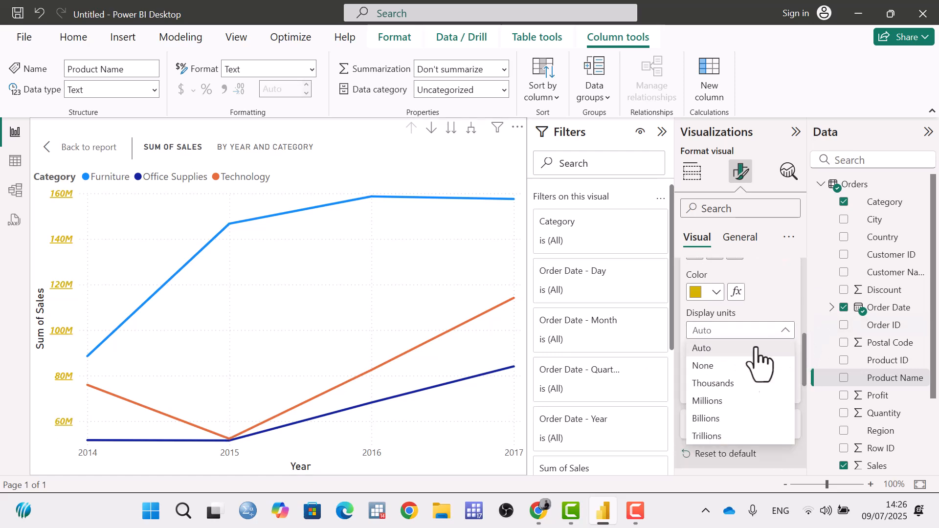
{"action": "left_click", "coordinate": [727, 390]}
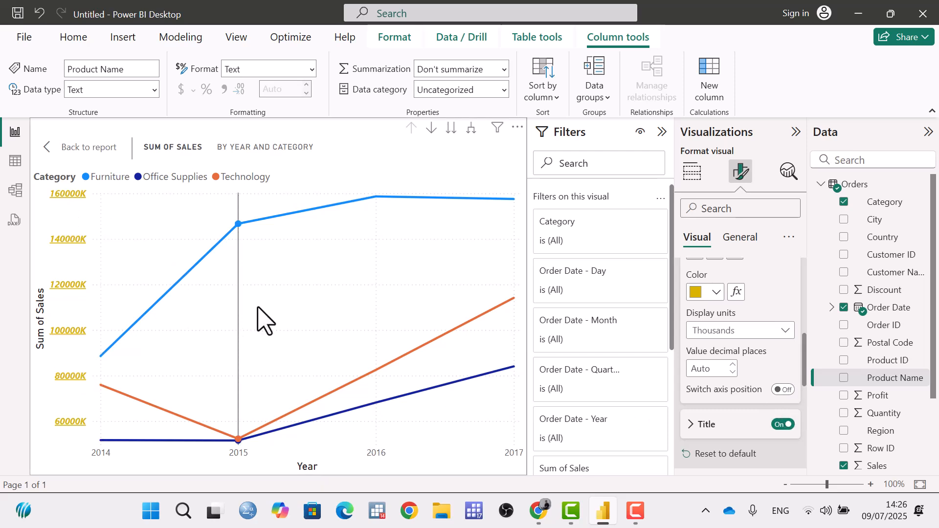
{"action": "left_click", "coordinate": [778, 391]}
{"action": "left_click", "coordinate": [788, 395]}
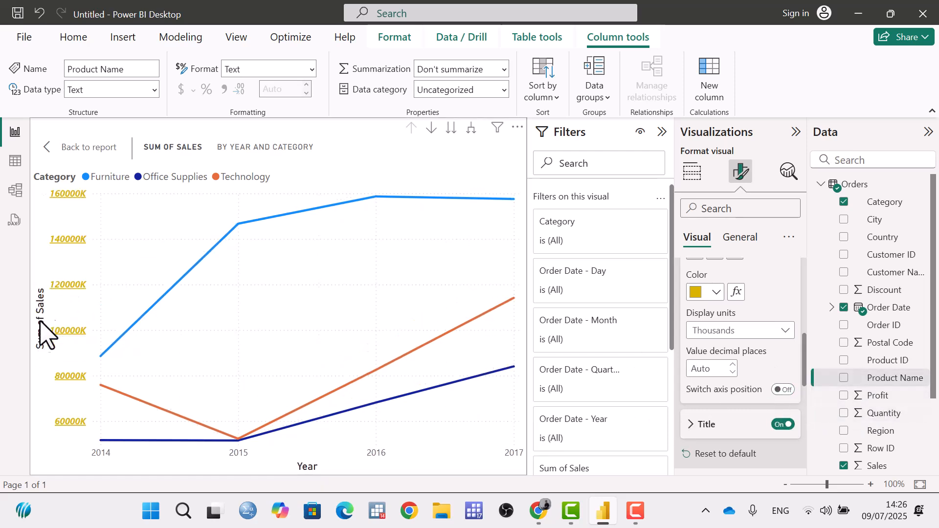
Try hiding the Y-axis title and restore it.
{"action": "scroll", "coordinate": [774, 390], "scroll_direction": "down", "scroll_amount": 3}
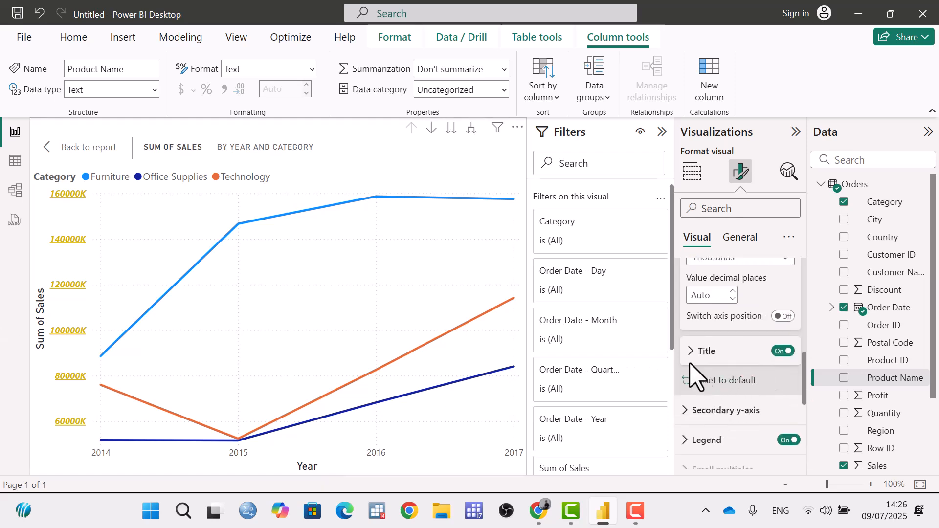
{"action": "left_click", "coordinate": [781, 353]}
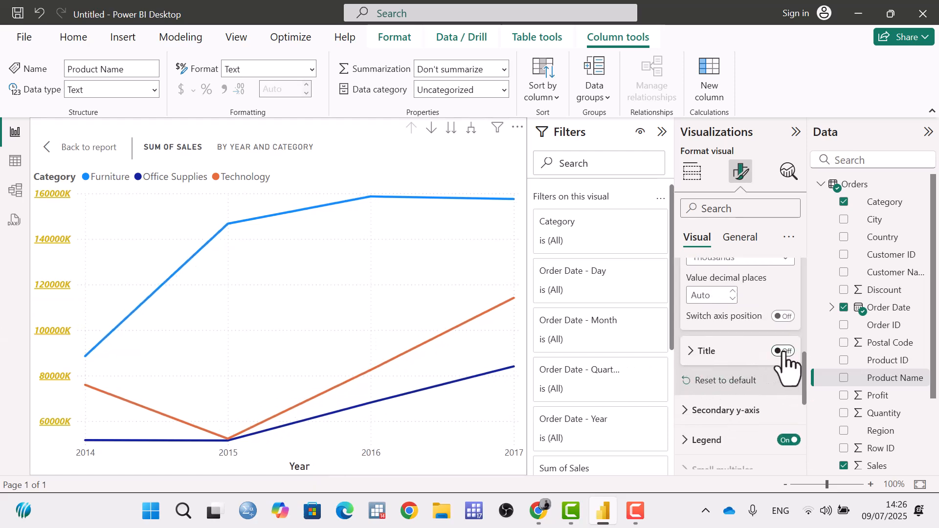
{"action": "left_click", "coordinate": [786, 351]}
Change the Y-axis title text to "sum" and set its font to Constantia.
{"action": "left_click", "coordinate": [700, 352]}
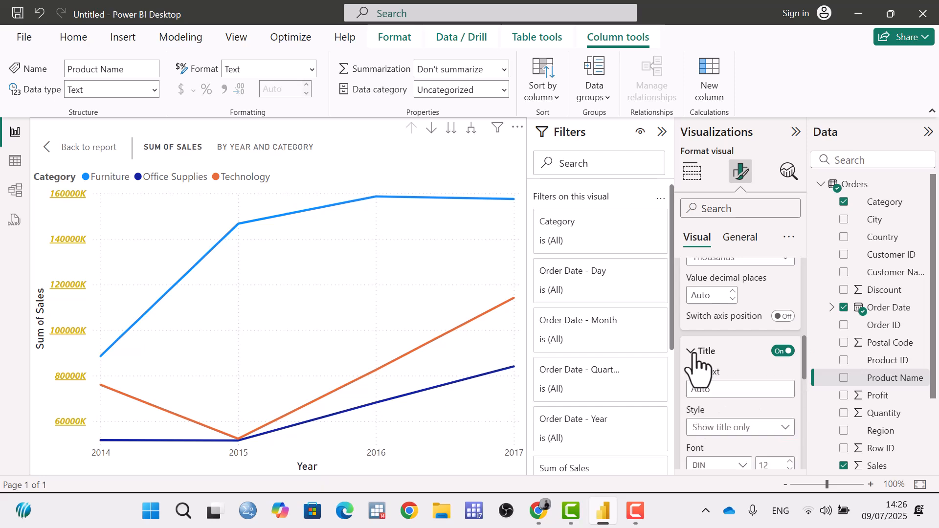
{"action": "scroll", "coordinate": [714, 361], "scroll_direction": "down", "scroll_amount": 3}
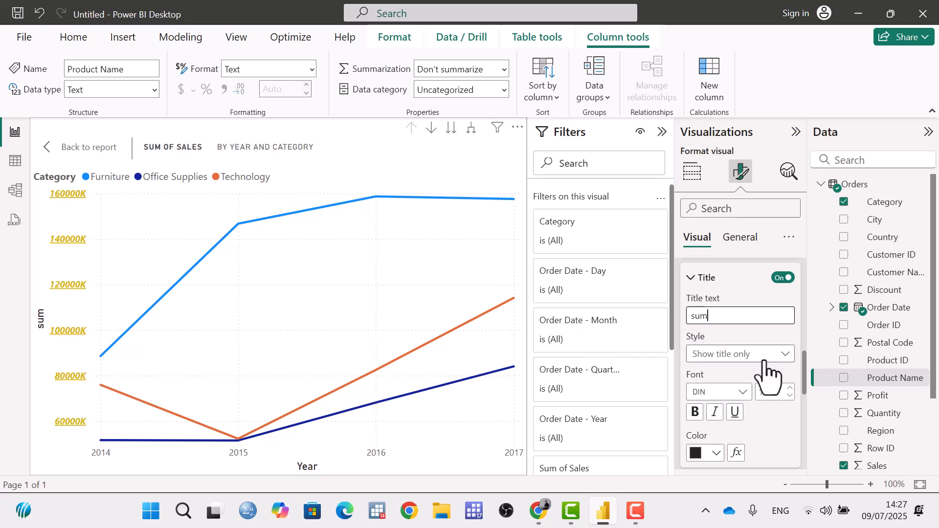
{"action": "scroll", "coordinate": [724, 383], "scroll_direction": "down", "scroll_amount": 3}
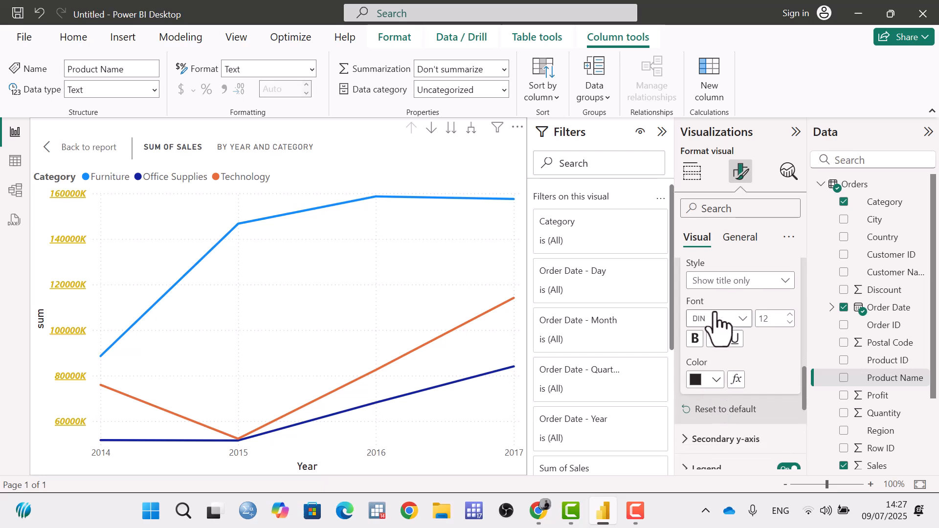
{"action": "left_click", "coordinate": [718, 318]}
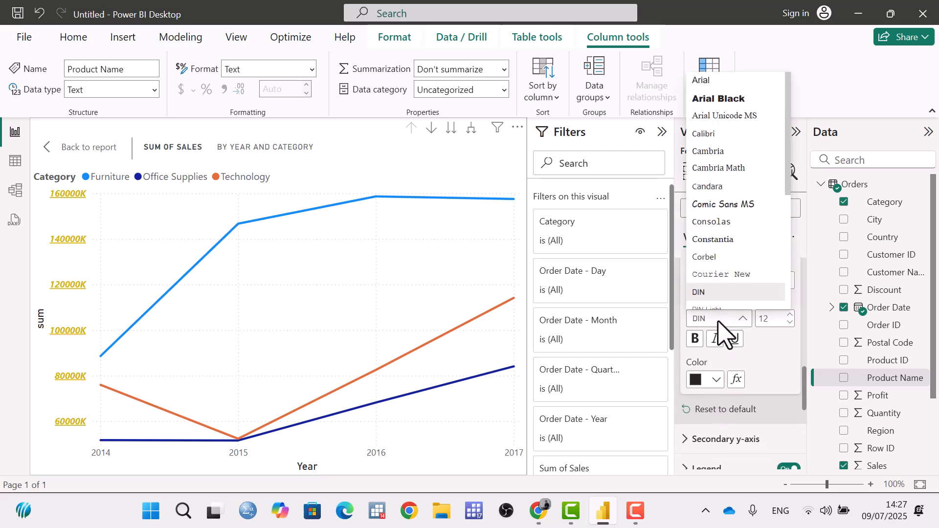
{"action": "left_click", "coordinate": [719, 241]}
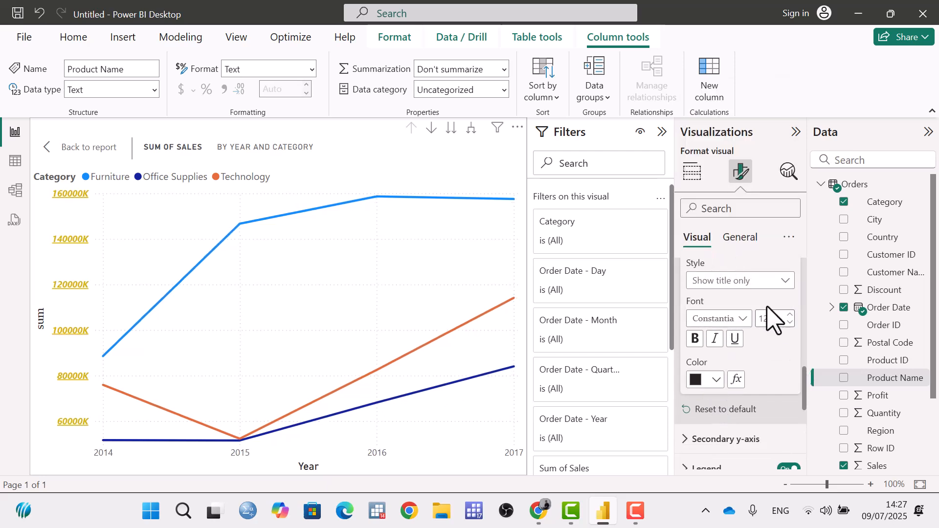
Format the Y-axis title in bold, italic and underline, and color it light blue.
{"action": "left_click", "coordinate": [696, 338]}
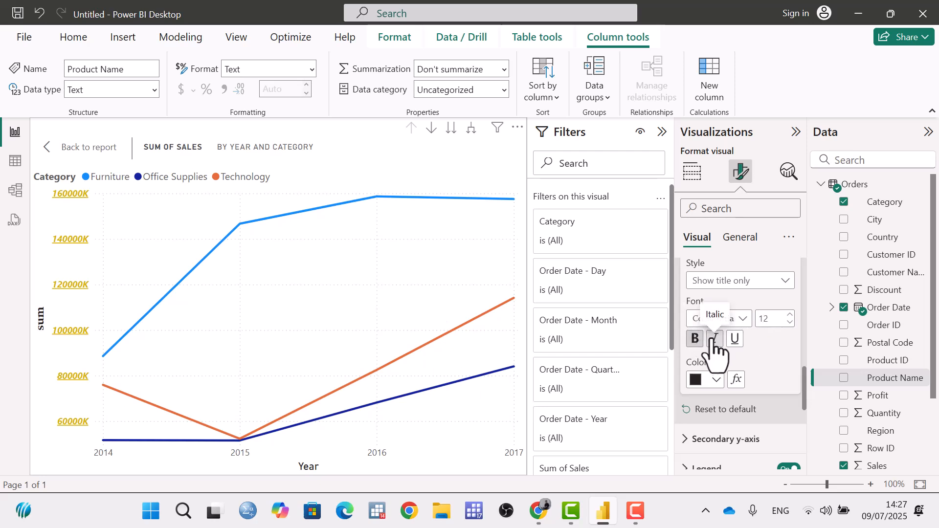
{"action": "left_click", "coordinate": [720, 340]}
{"action": "left_click", "coordinate": [735, 338]}
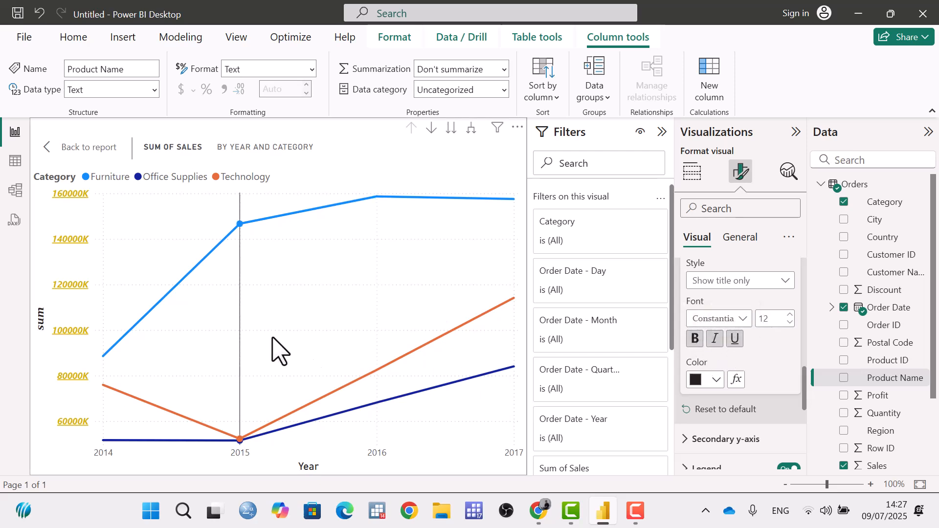
{"action": "left_click", "coordinate": [709, 381]}
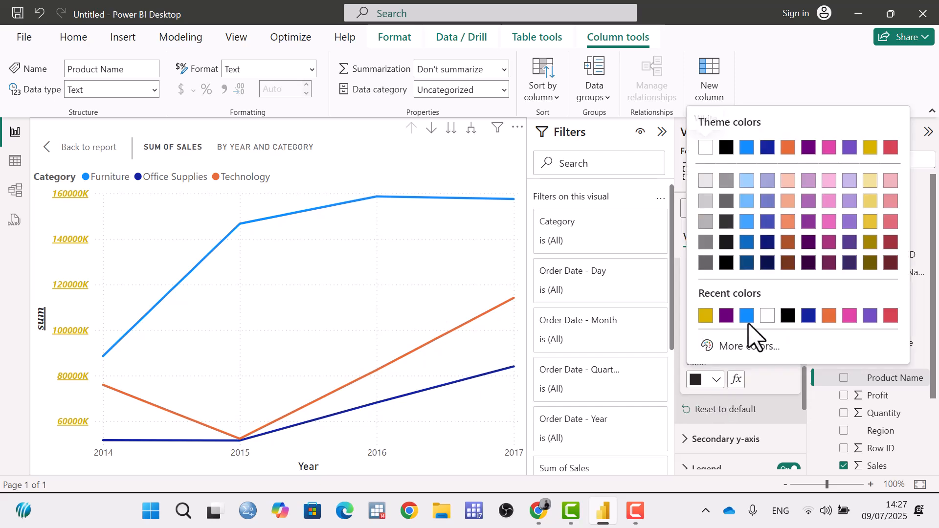
{"action": "left_click", "coordinate": [747, 315]}
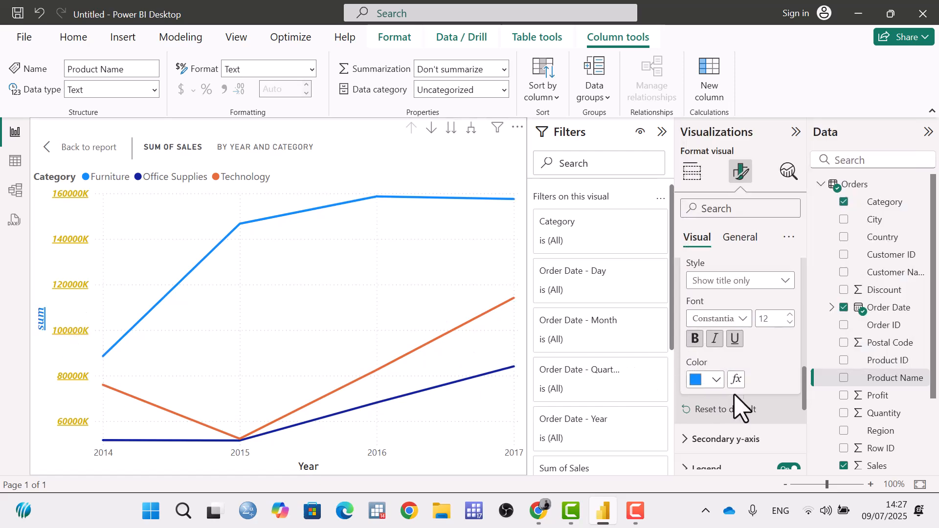
Reset all Y-axis formatting to default and collapse the Y-axis settings.
{"action": "left_click", "coordinate": [738, 409]}
{"action": "scroll", "coordinate": [723, 311], "scroll_direction": "up", "scroll_amount": 5}
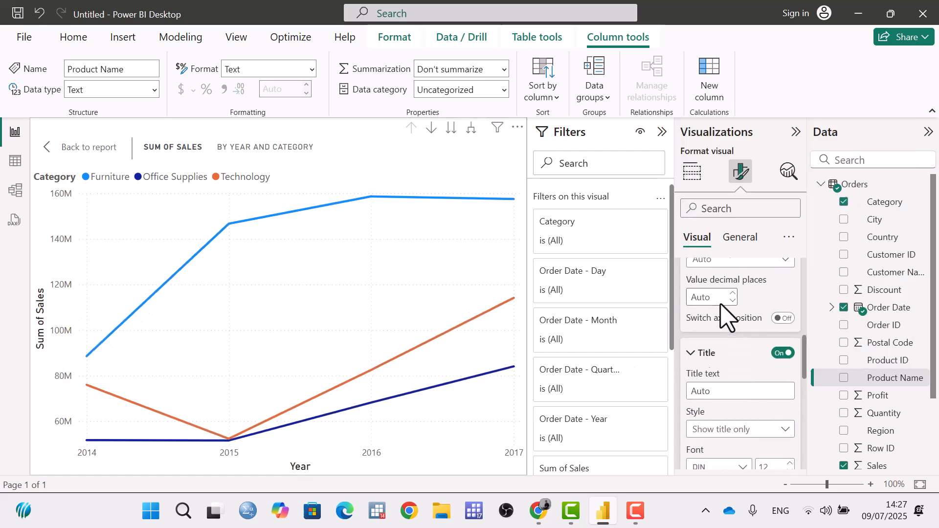
{"action": "scroll", "coordinate": [720, 314], "scroll_direction": "up", "scroll_amount": 6}
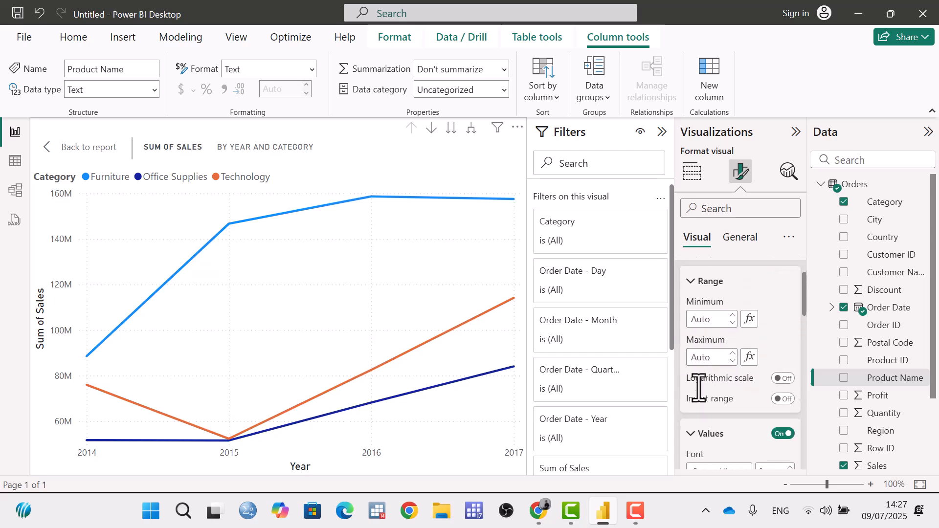
{"action": "left_click", "coordinate": [695, 308]}
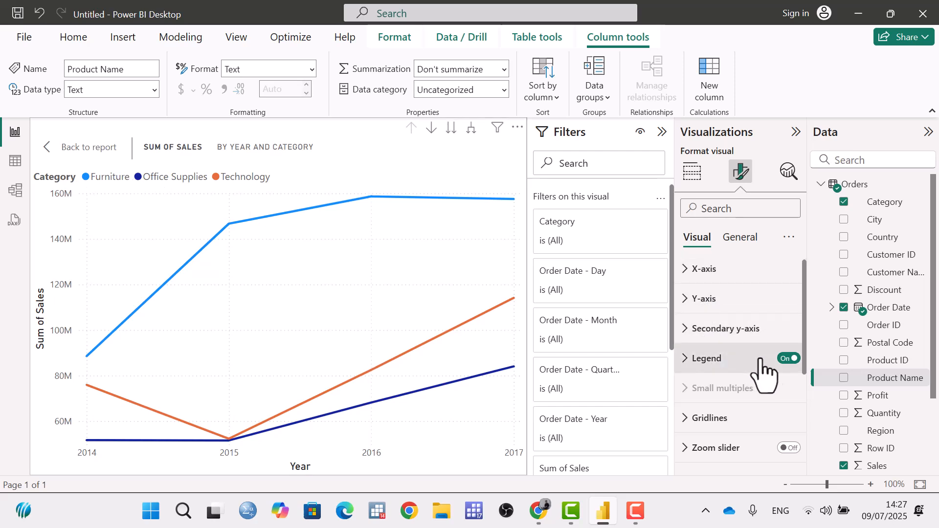
Try hiding the chart's legend and restore it.
{"action": "left_click", "coordinate": [786, 359]}
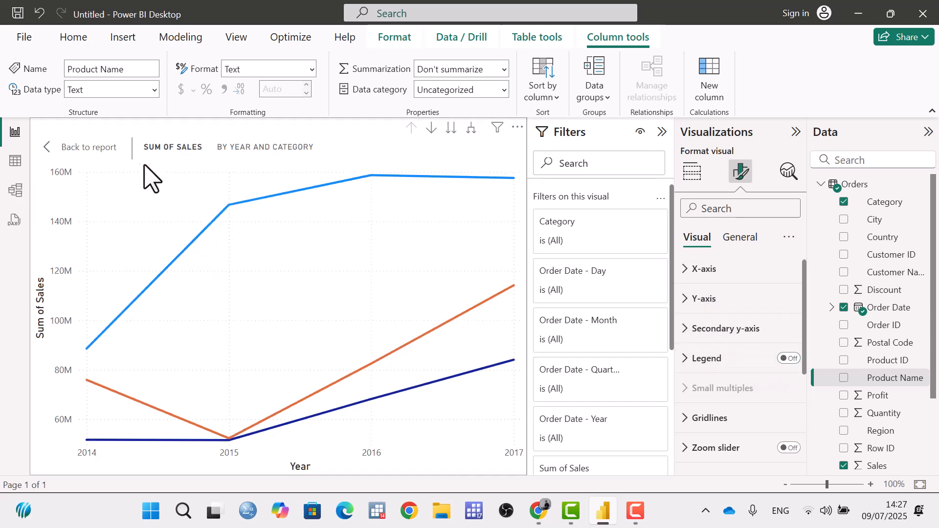
{"action": "left_click", "coordinate": [790, 360]}
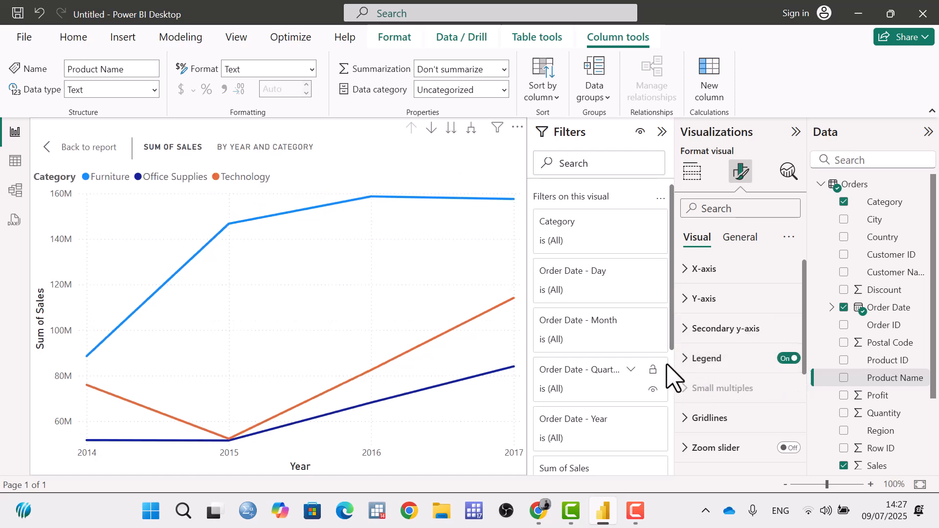
Try the Top right and Top center legend positions, restoring Top left.
{"action": "left_click", "coordinate": [684, 364]}
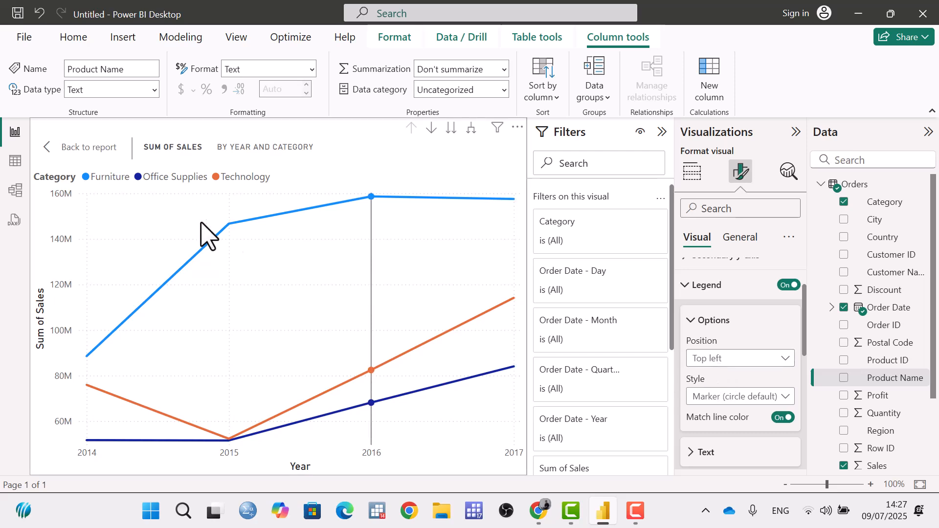
{"action": "left_click", "coordinate": [761, 359]}
{"action": "left_click", "coordinate": [708, 219]}
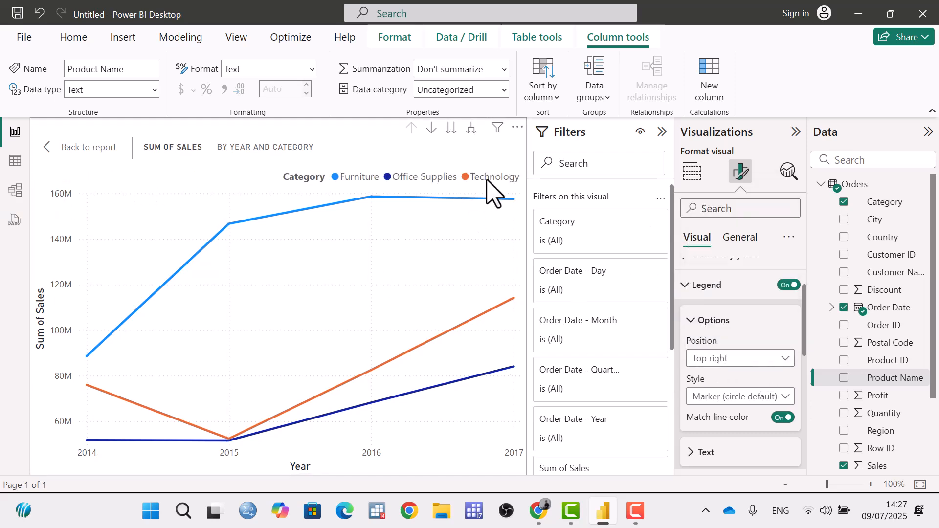
{"action": "left_click", "coordinate": [760, 362]}
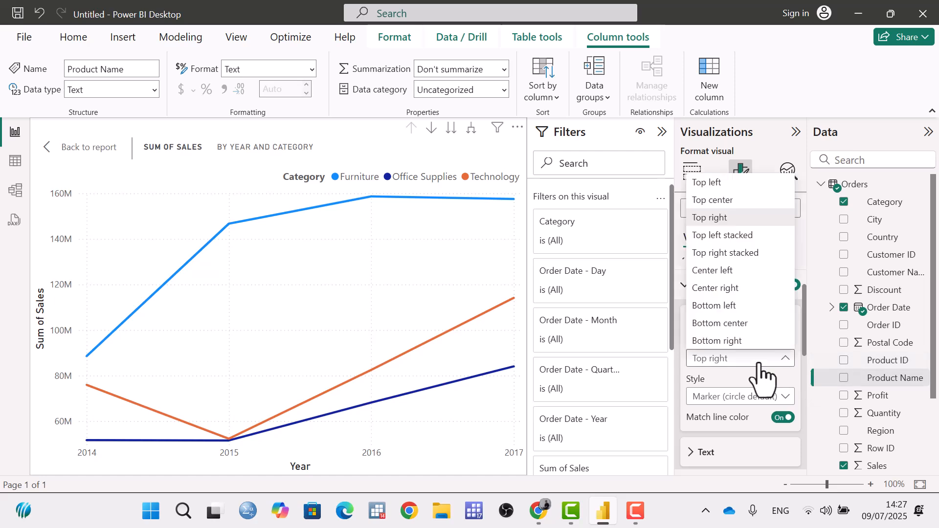
{"action": "left_click", "coordinate": [709, 201]}
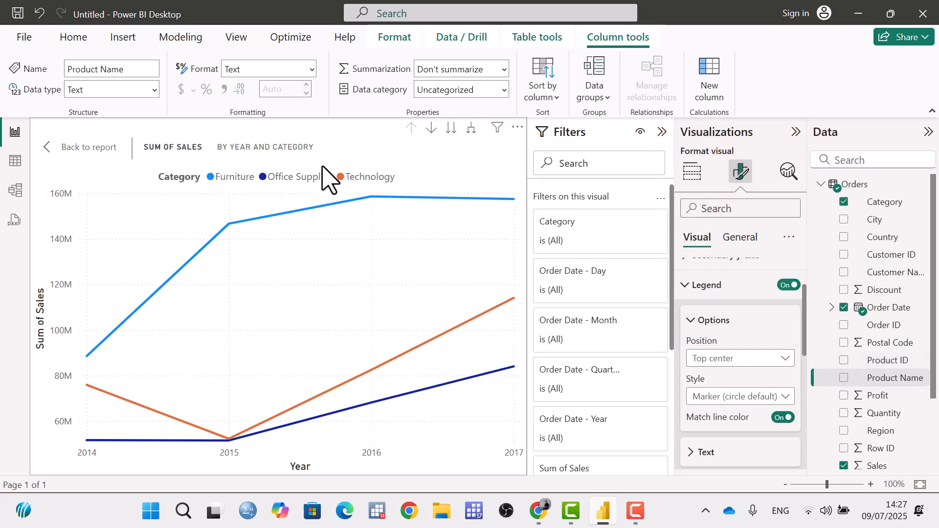
{"action": "left_click", "coordinate": [762, 359]}
{"action": "left_click", "coordinate": [708, 183]}
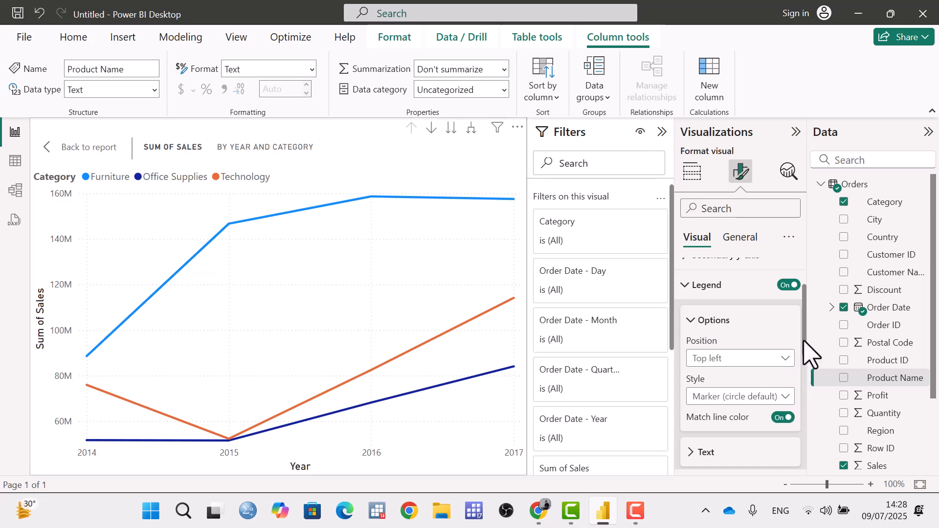
Try the Line and the Line and markers legend styles, restoring Marker (circle default).
{"action": "left_click_drag", "start_coordinate": [805, 342], "coordinate": [808, 367]}
{"action": "left_click", "coordinate": [782, 336]}
{"action": "left_click", "coordinate": [710, 390]}
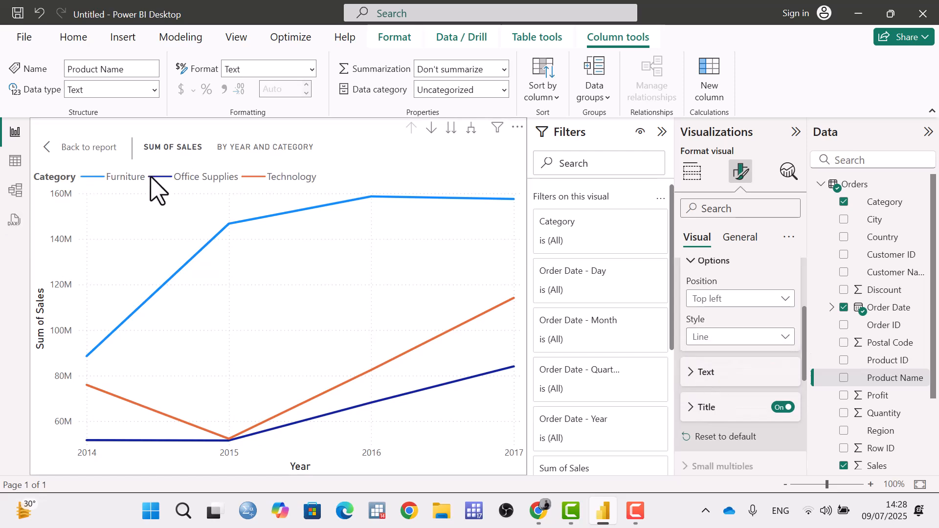
{"action": "left_click", "coordinate": [741, 337]}
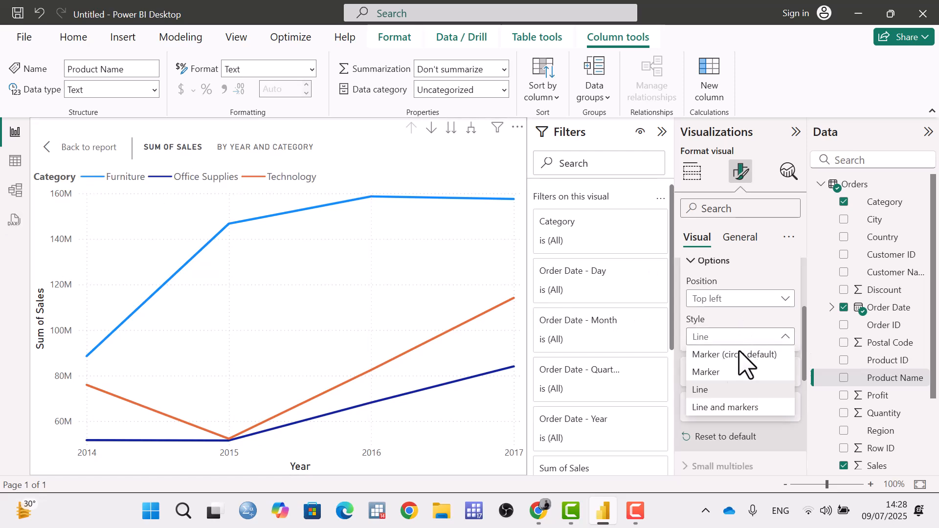
{"action": "left_click", "coordinate": [729, 411]}
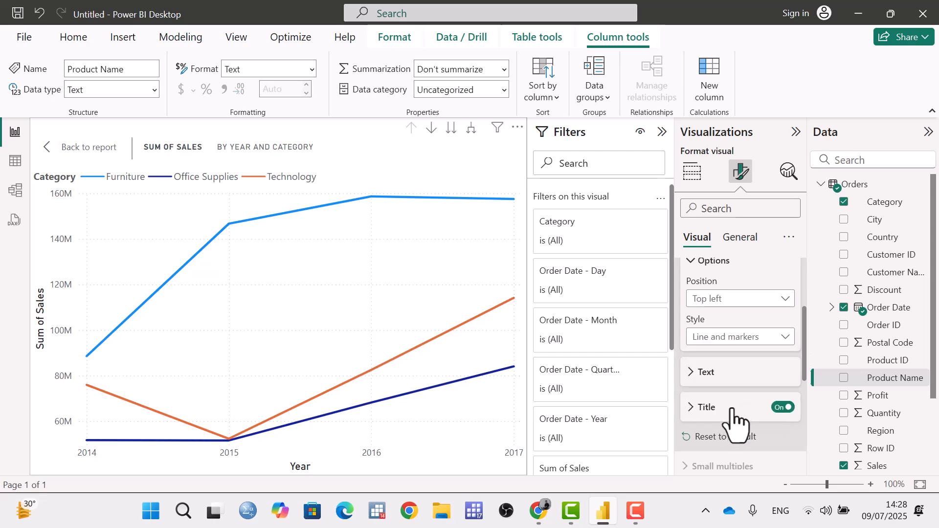
{"action": "left_click", "coordinate": [755, 340]}
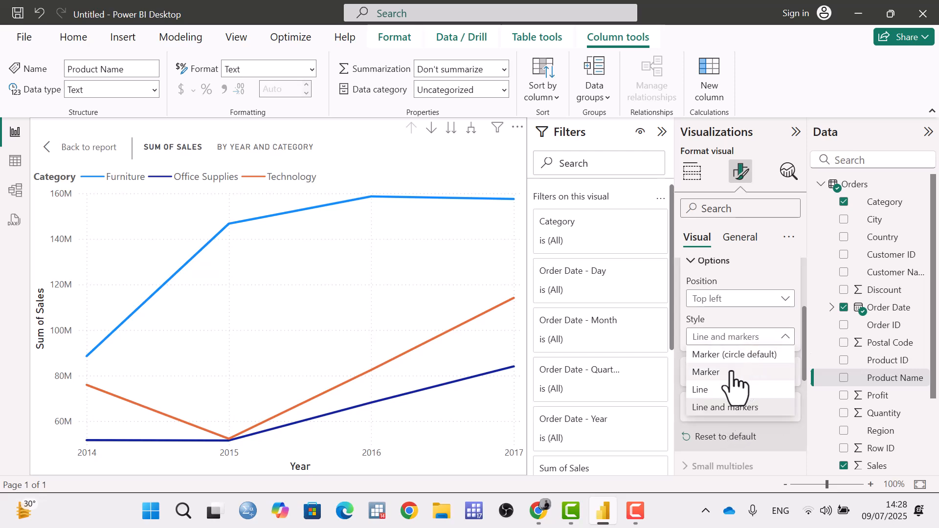
{"action": "left_click", "coordinate": [712, 391]}
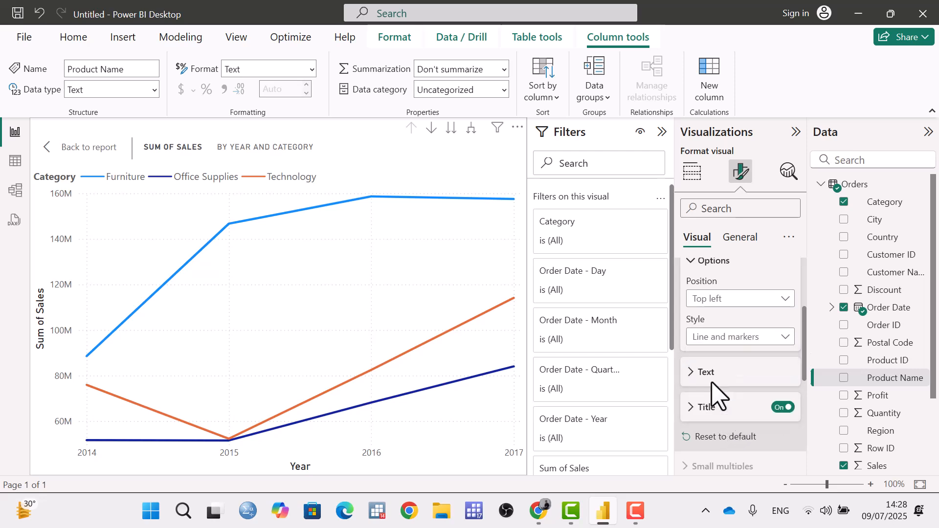
{"action": "left_click", "coordinate": [782, 337]}
{"action": "left_click", "coordinate": [734, 356]}
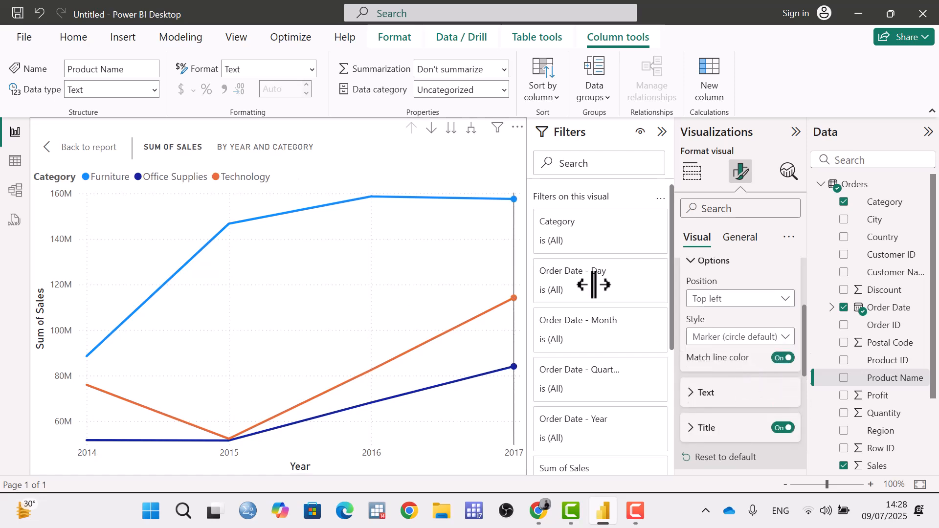
Set the legend text's font to a heavier Segoe UI variant.
{"action": "left_click_drag", "start_coordinate": [805, 327], "coordinate": [798, 349]}
{"action": "left_click", "coordinate": [694, 333]}
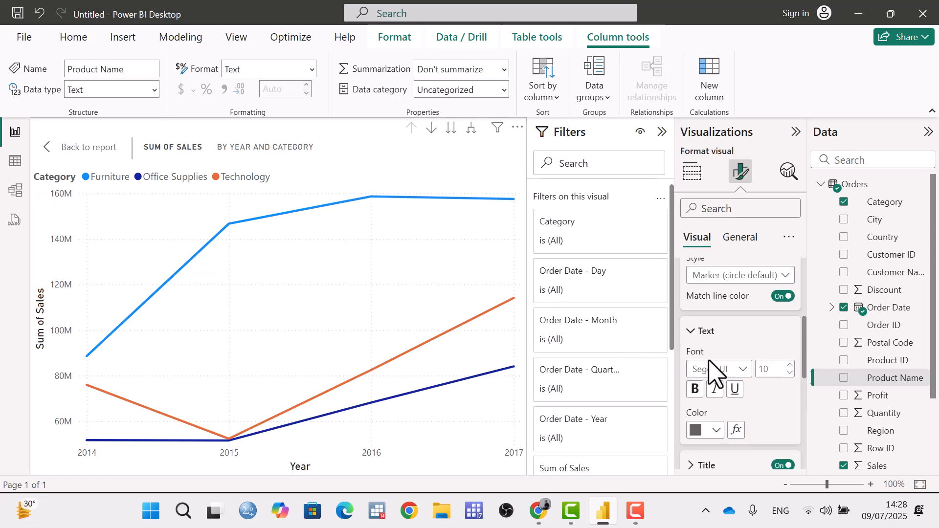
{"action": "left_click", "coordinate": [723, 369]}
{"action": "left_click", "coordinate": [737, 295]}
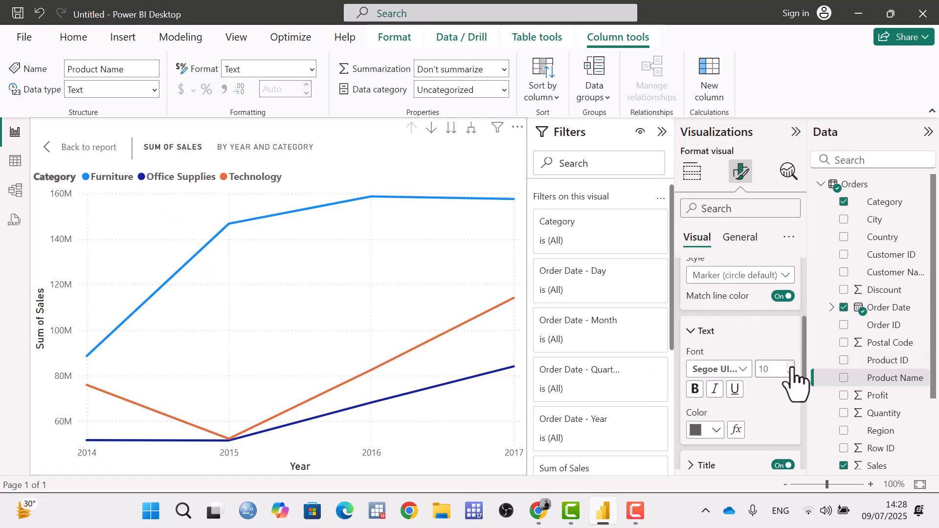
Format the legend text in bold, italic and underline, and color it gold.
{"action": "left_click", "coordinate": [696, 390]}
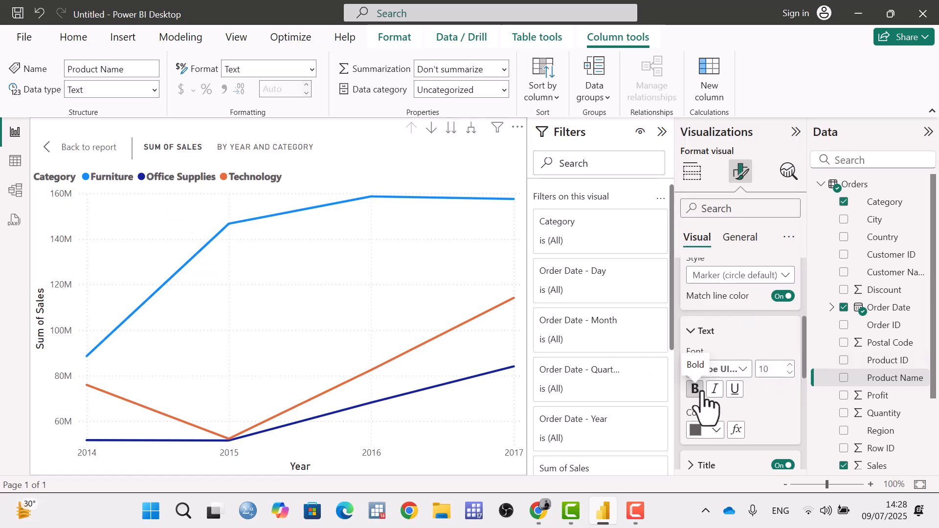
{"action": "left_click", "coordinate": [715, 390]}
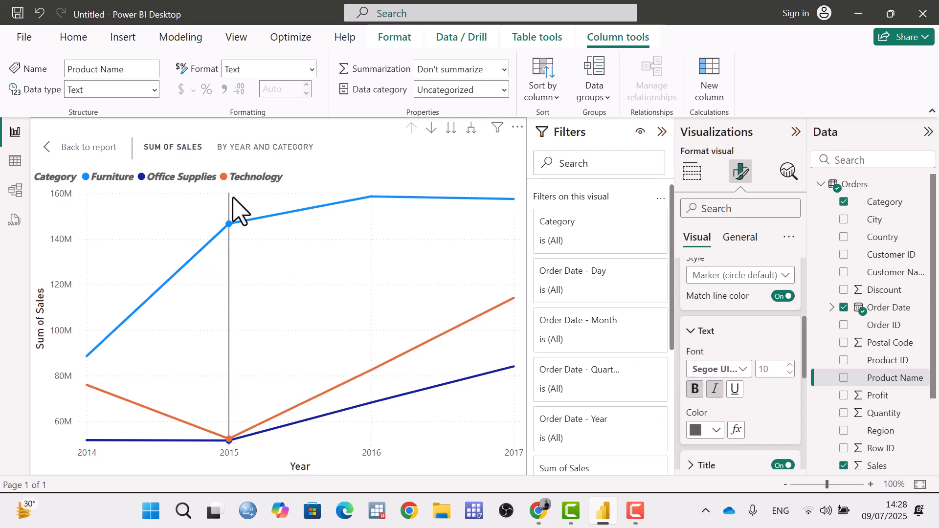
{"action": "left_click", "coordinate": [732, 390]}
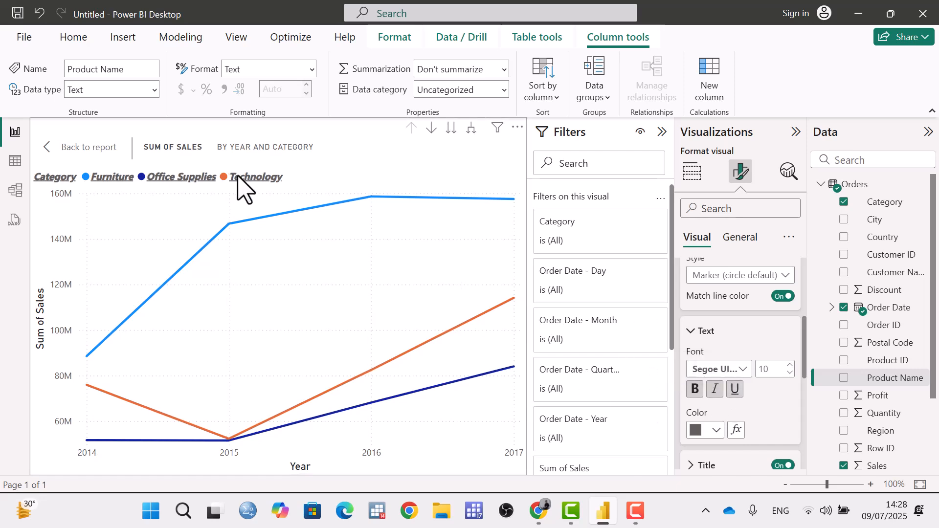
{"action": "left_click", "coordinate": [717, 431]}
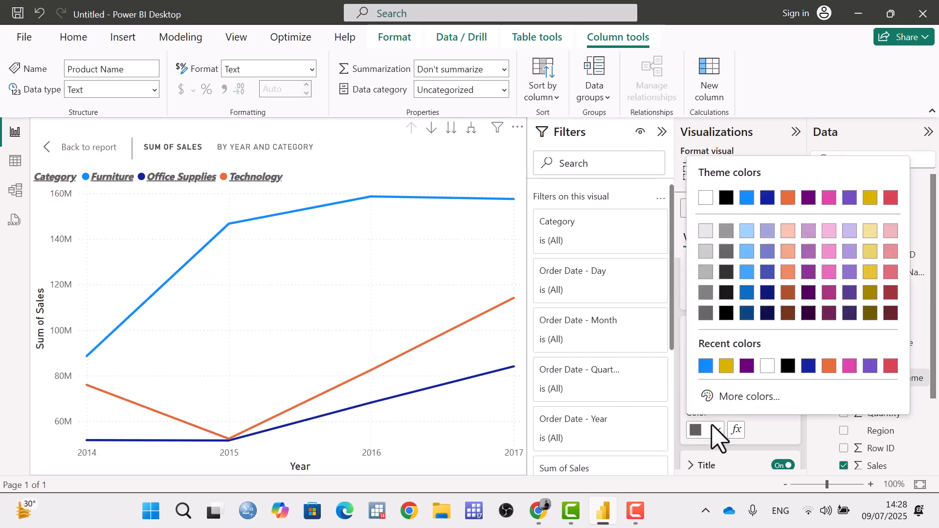
{"action": "left_click", "coordinate": [726, 366]}
Hide the legend's title.
{"action": "scroll", "coordinate": [760, 409], "scroll_direction": "down", "scroll_amount": 3}
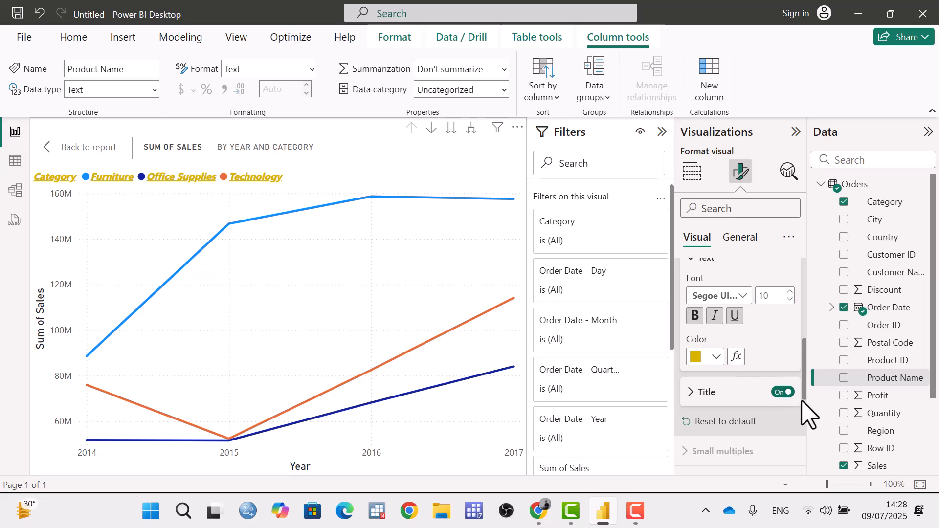
{"action": "left_click", "coordinate": [785, 393]}
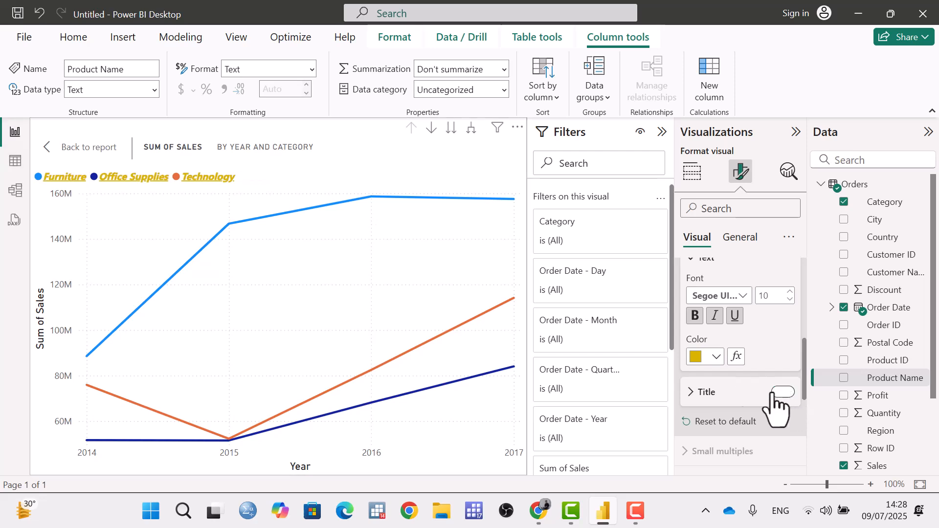
Show the legend's title again, and reset all legend settings to their defaults.
{"action": "left_click", "coordinate": [782, 393]}
{"action": "left_click", "coordinate": [744, 393]}
{"action": "scroll", "coordinate": [739, 389], "scroll_direction": "down", "scroll_amount": 2}
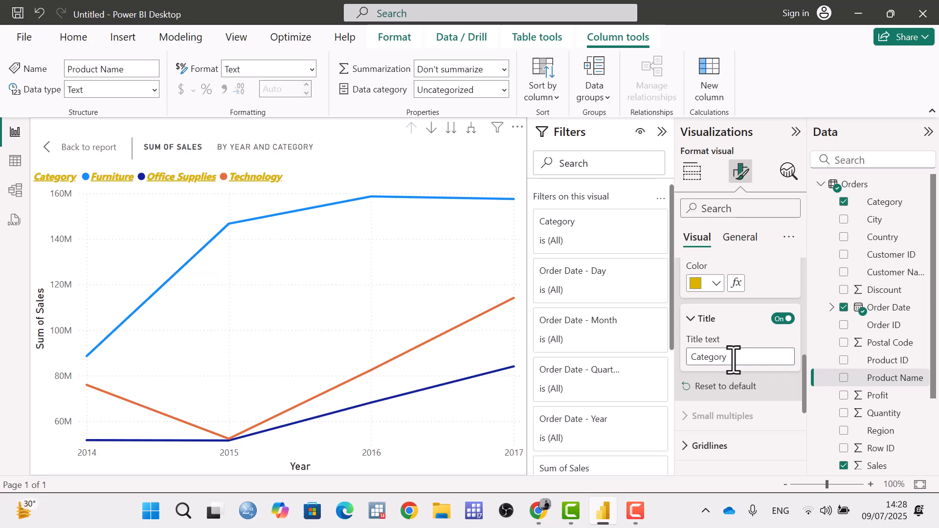
{"action": "left_click", "coordinate": [715, 387]}
{"action": "scroll", "coordinate": [715, 386], "scroll_direction": "up", "scroll_amount": 5}
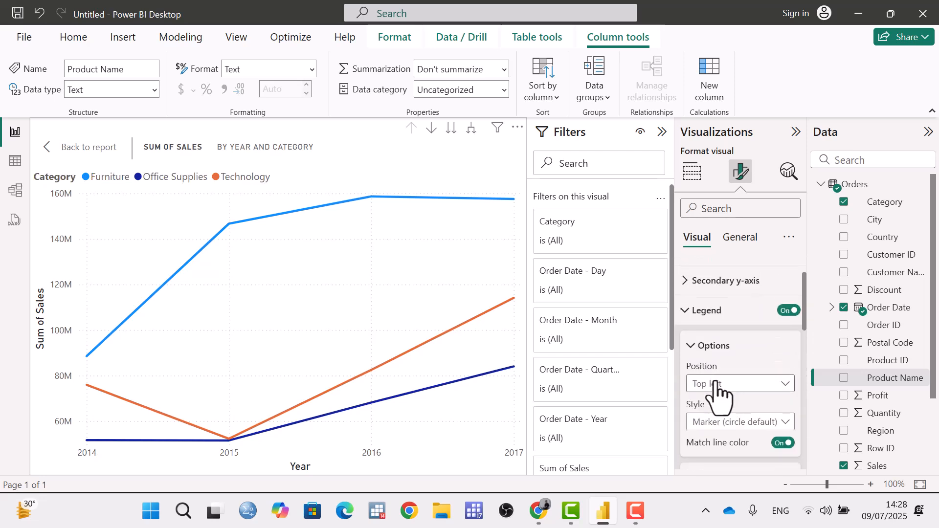
{"action": "left_click", "coordinate": [688, 364]}
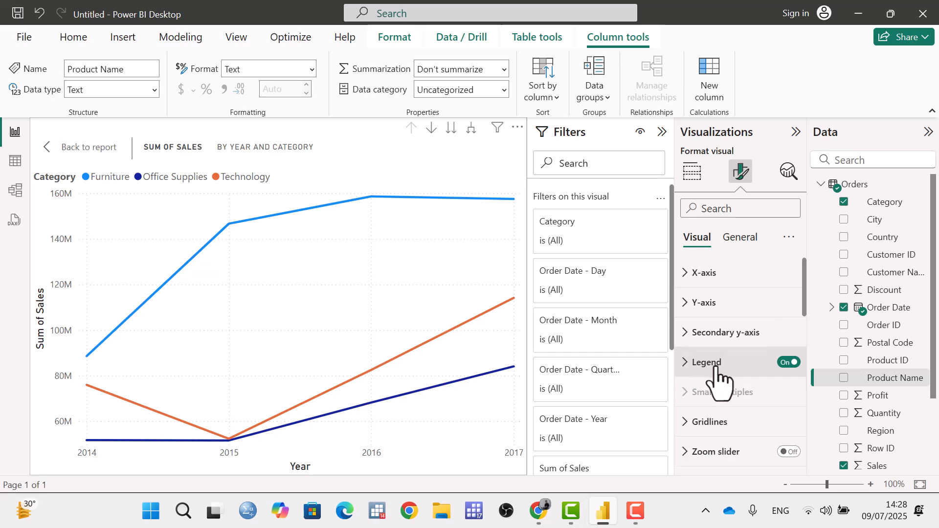
Turn the chart's horizontal gridlines off and back on.
{"action": "scroll", "coordinate": [719, 377], "scroll_direction": "down", "scroll_amount": 2}
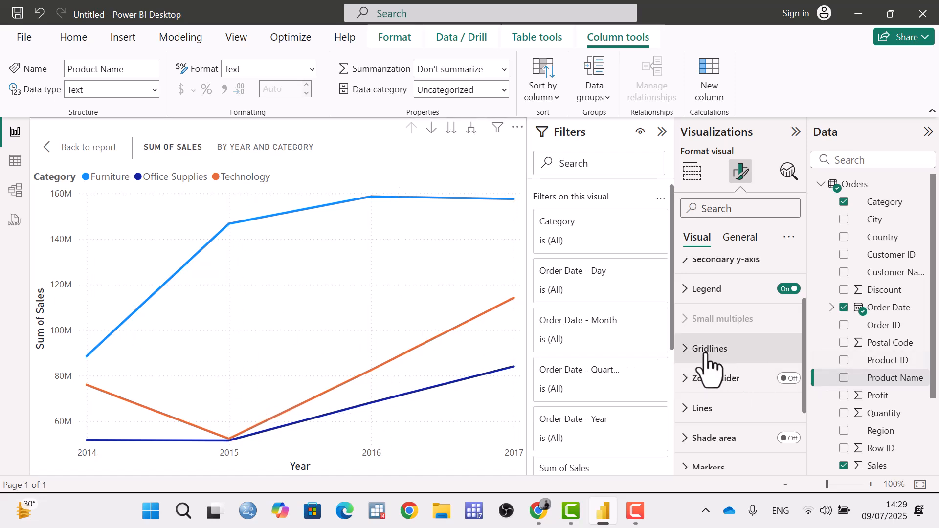
{"action": "left_click", "coordinate": [688, 352]}
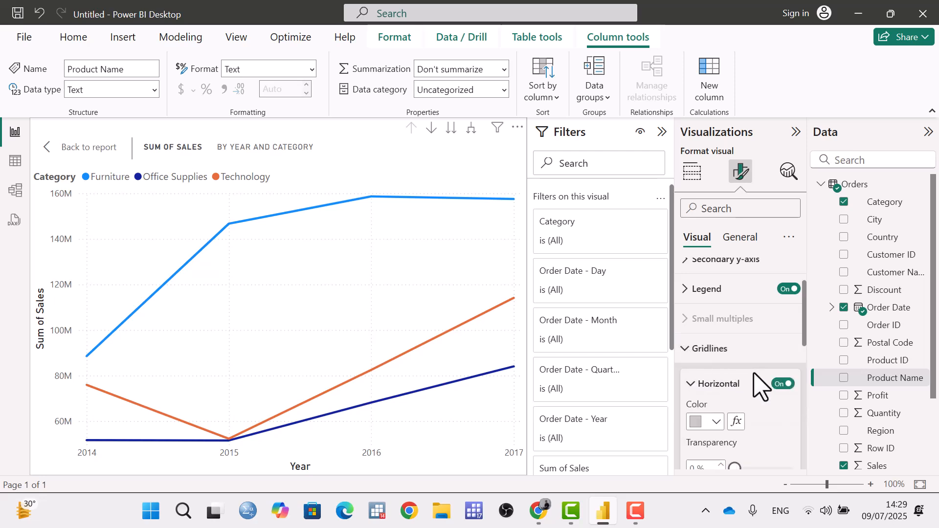
{"action": "left_click", "coordinate": [780, 385]}
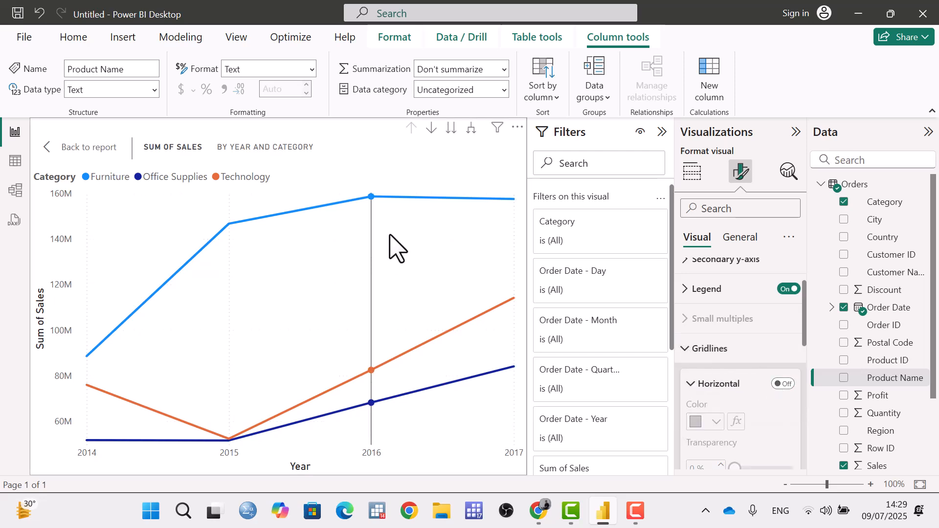
{"action": "left_click", "coordinate": [783, 384]}
Set the horizontal gridlines' line style to Dashed.
{"action": "scroll", "coordinate": [741, 367], "scroll_direction": "down", "scroll_amount": 2}
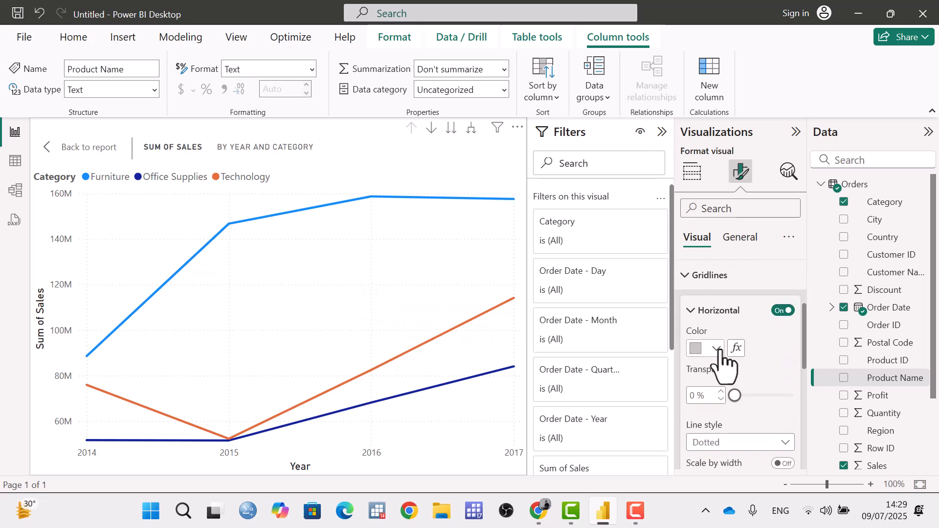
{"action": "scroll", "coordinate": [719, 352], "scroll_direction": "down", "scroll_amount": 4}
{"action": "left_click", "coordinate": [739, 295]}
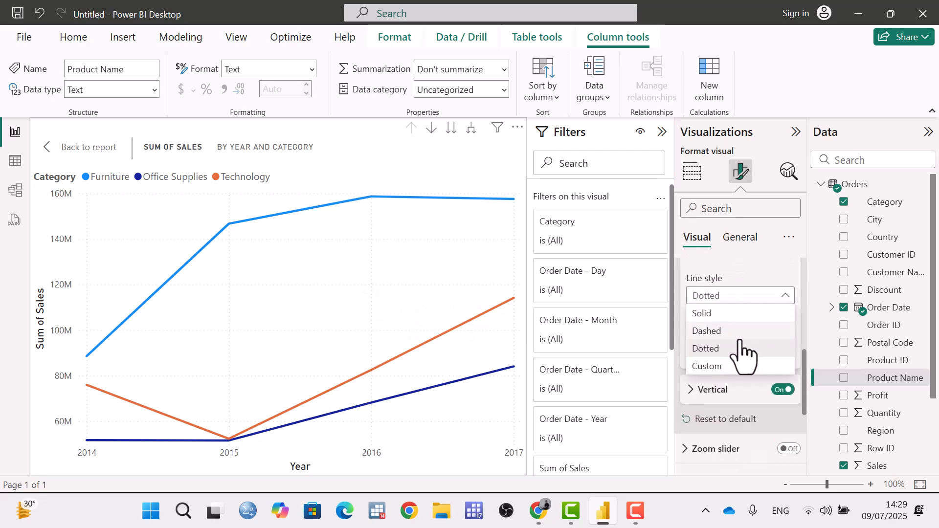
{"action": "left_click", "coordinate": [736, 367]}
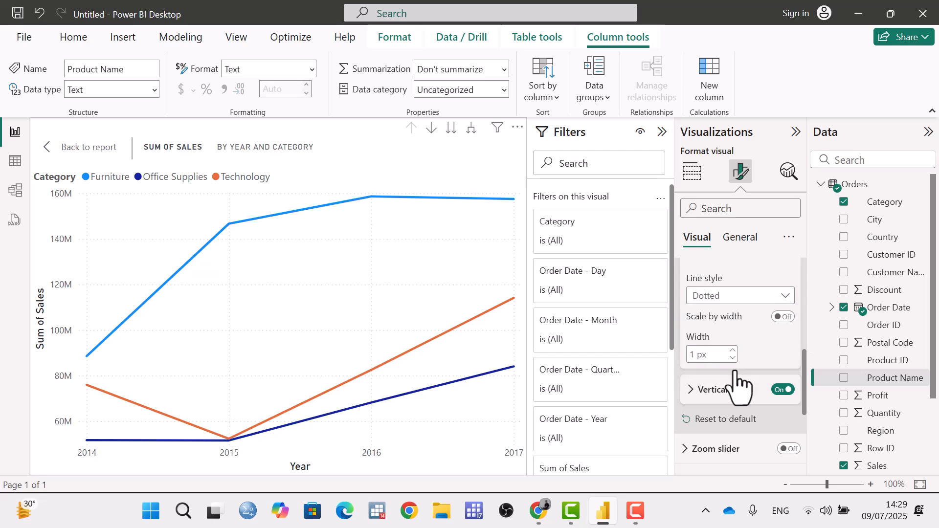
{"action": "left_click", "coordinate": [760, 298]}
{"action": "left_click", "coordinate": [730, 332]}
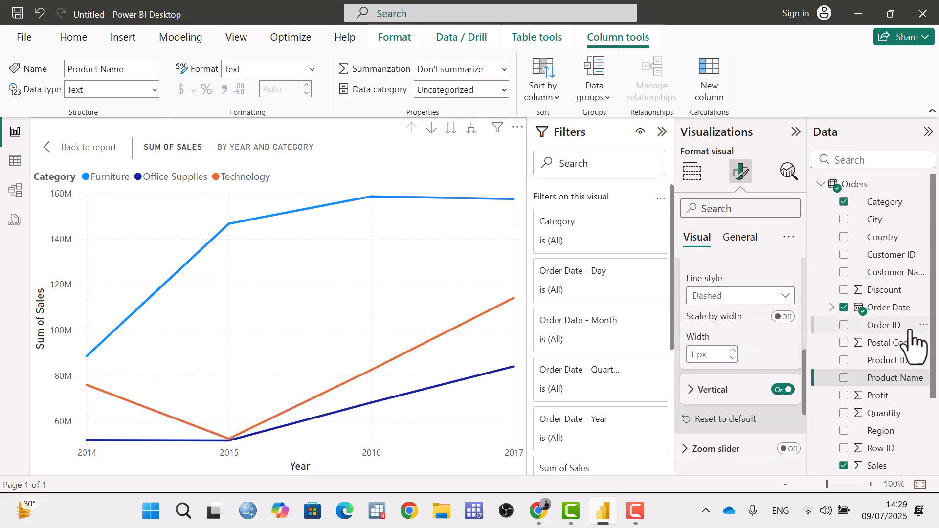
Turn the chart's vertical gridlines off and back on.
{"action": "scroll", "coordinate": [760, 358], "scroll_direction": "down", "scroll_amount": 2}
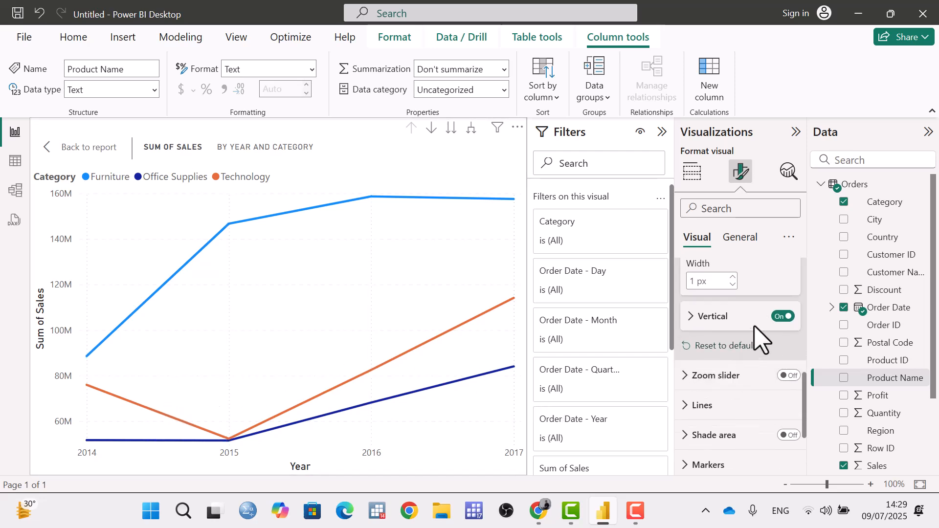
{"action": "left_click", "coordinate": [784, 317]}
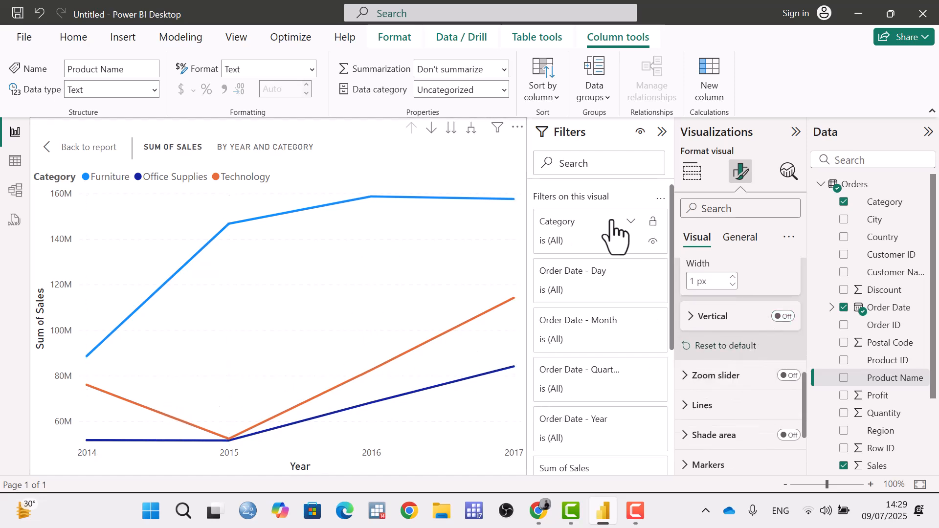
{"action": "left_click", "coordinate": [785, 316]}
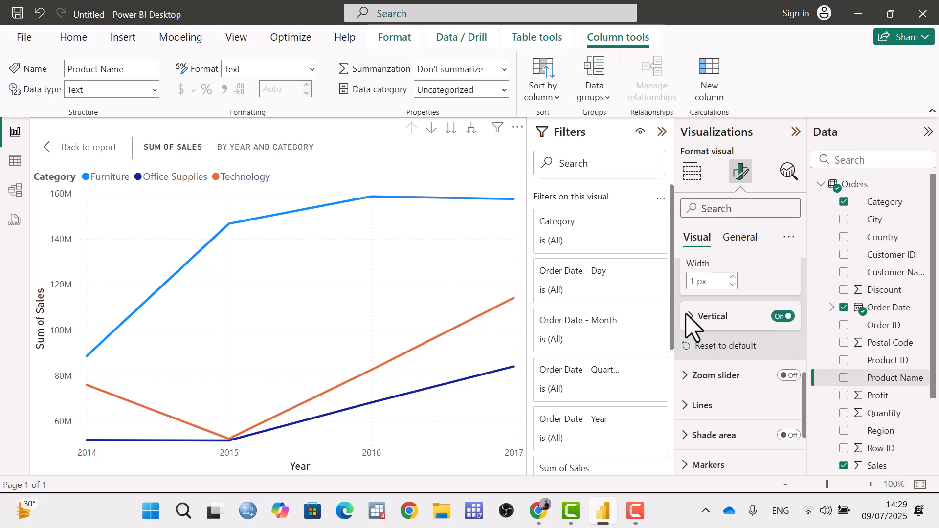
Color the vertical gridlines gold and set their line style to Dashed.
{"action": "left_click", "coordinate": [687, 317]}
{"action": "left_click", "coordinate": [717, 354]}
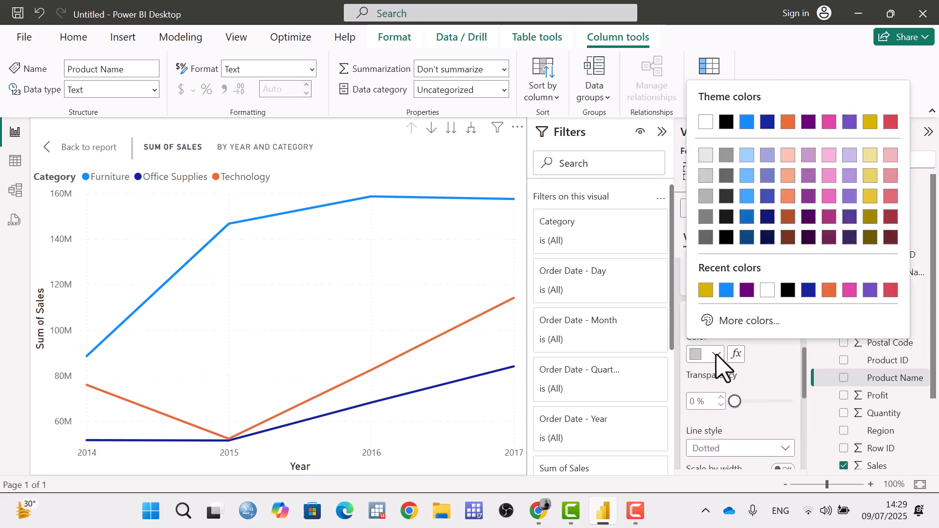
{"action": "left_click", "coordinate": [706, 291]}
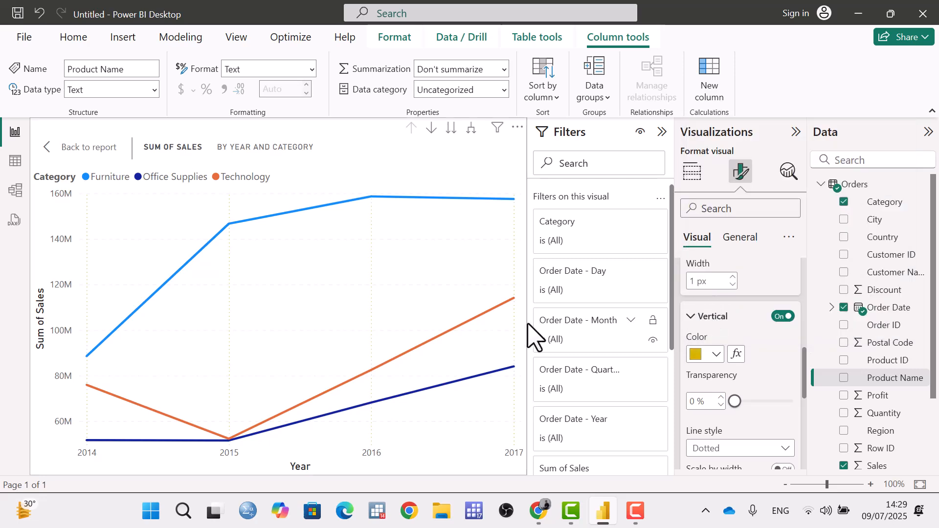
{"action": "scroll", "coordinate": [761, 380], "scroll_direction": "down", "scroll_amount": 3}
{"action": "left_click", "coordinate": [760, 378]}
{"action": "left_click", "coordinate": [735, 411]}
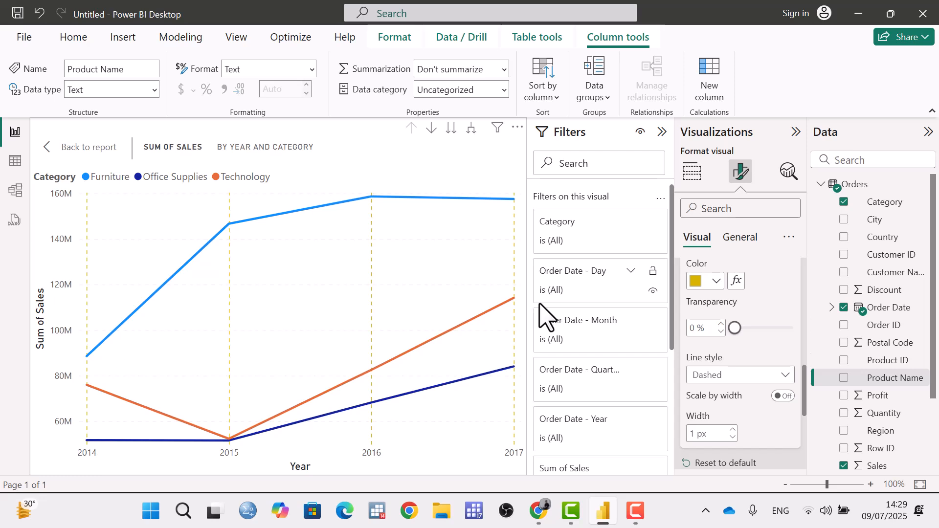
Reset the horizontal and vertical gridline settings to their defaults.
{"action": "scroll", "coordinate": [698, 395], "scroll_direction": "down", "scroll_amount": 2}
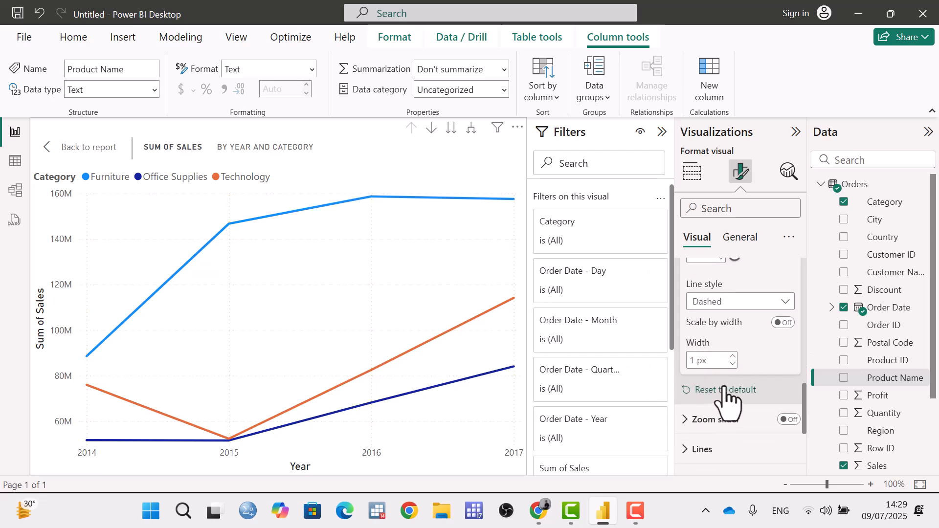
{"action": "scroll", "coordinate": [728, 397], "scroll_direction": "up", "scroll_amount": 5}
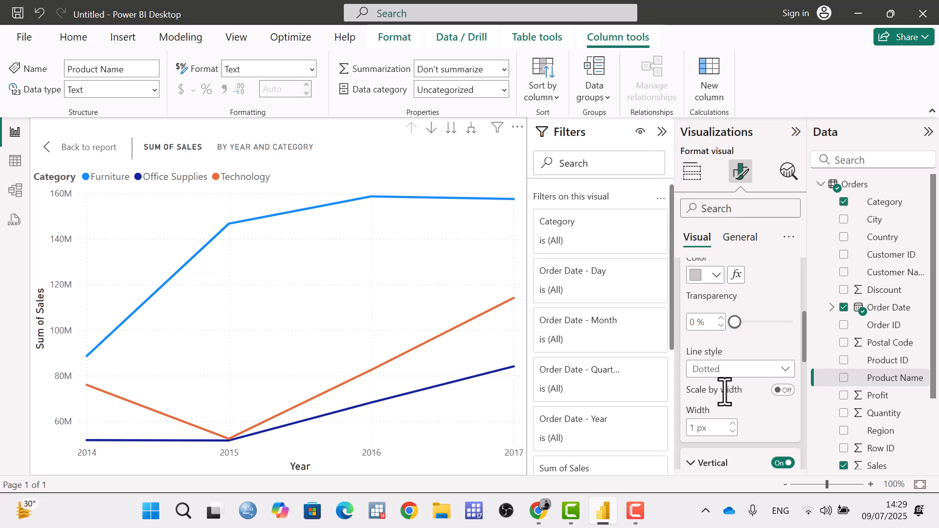
{"action": "scroll", "coordinate": [725, 391], "scroll_direction": "up", "scroll_amount": 4}
{"action": "left_click", "coordinate": [696, 353]}
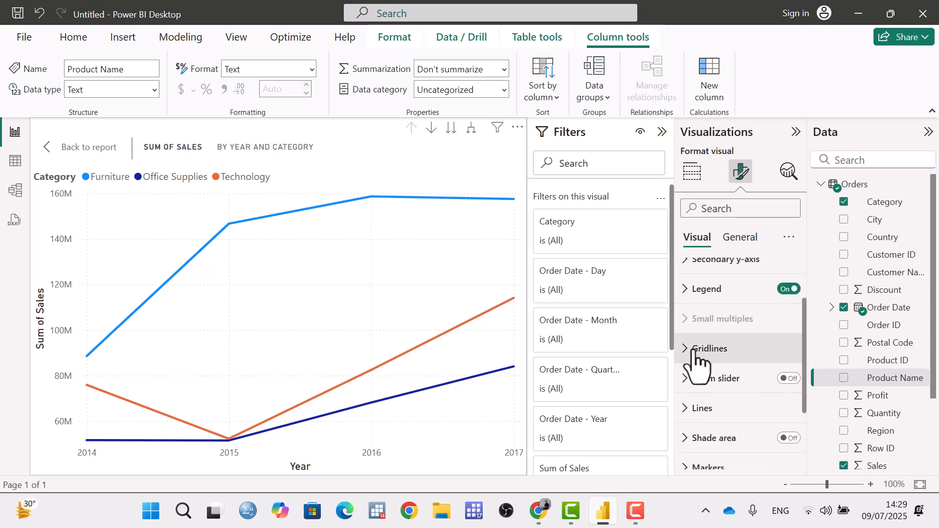
Turn on the zoom slider for the X-axis and Y-axis, and enable its slider labels.
{"action": "scroll", "coordinate": [699, 372], "scroll_direction": "down", "scroll_amount": 3}
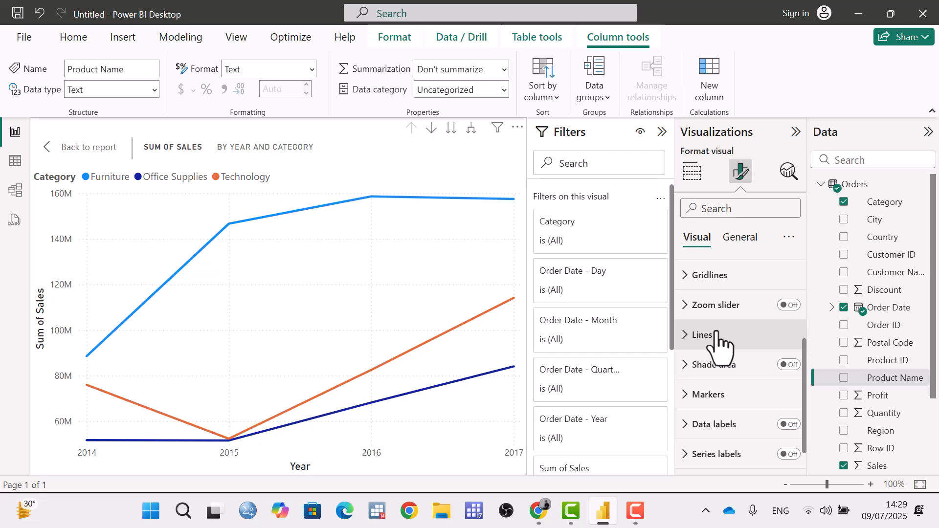
{"action": "left_click", "coordinate": [790, 305]}
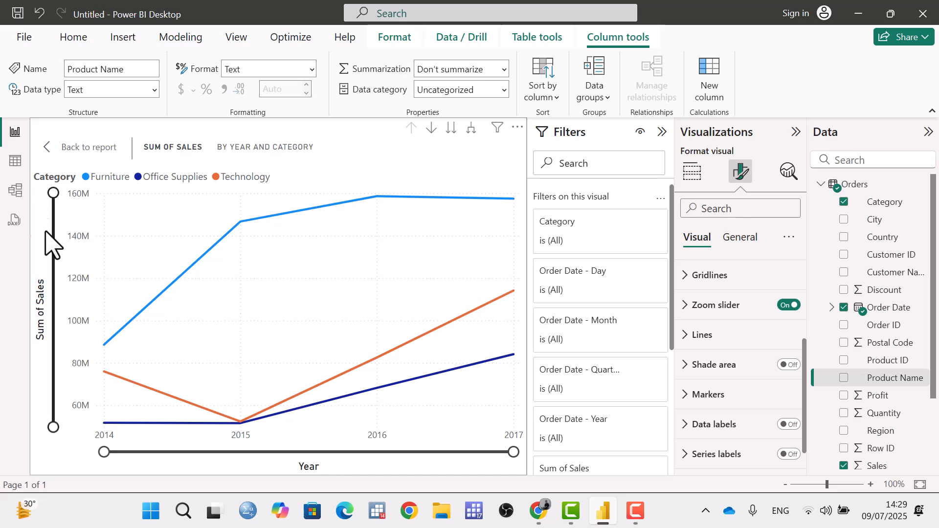
{"action": "left_click", "coordinate": [685, 307]}
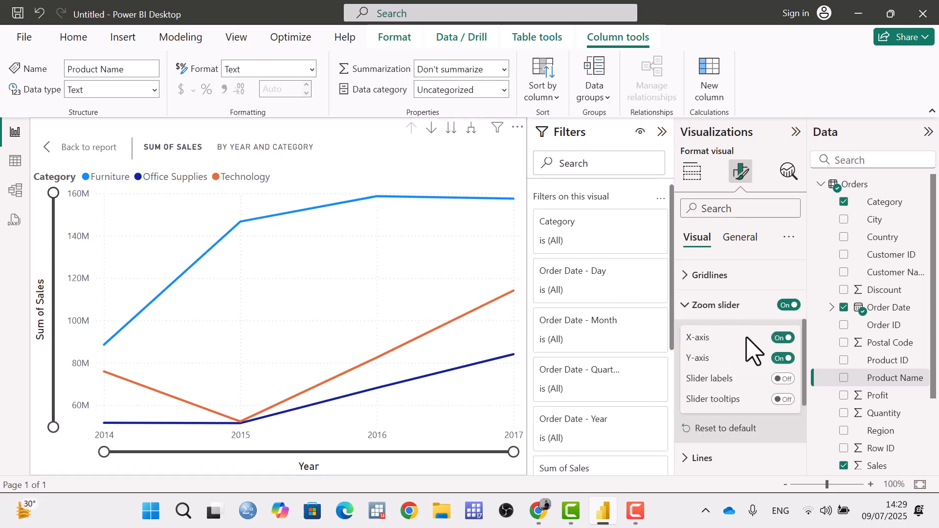
{"action": "left_click", "coordinate": [783, 379]}
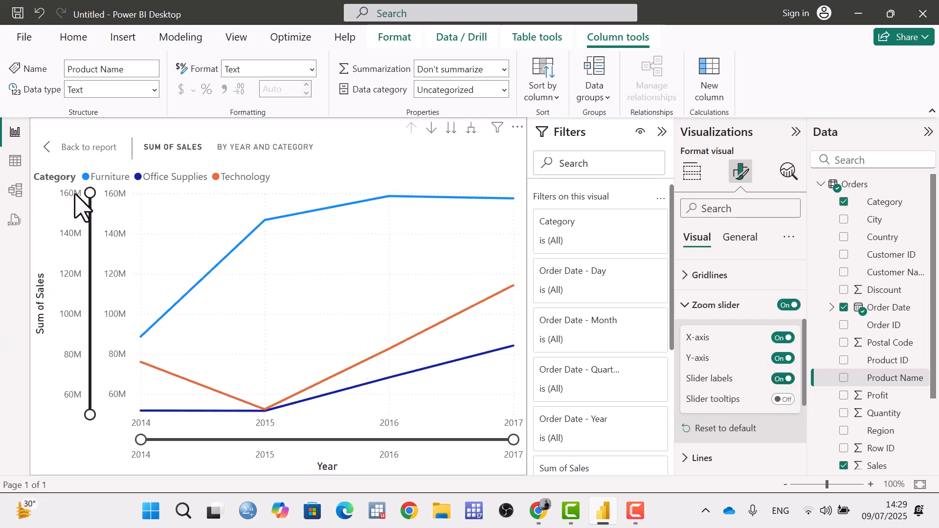
Try narrowing and widening the chart's visible range with the handles of the Y-axis and X-axis zoom sliders.
{"action": "left_click_drag", "start_coordinate": [85, 189], "coordinate": [109, 181]}
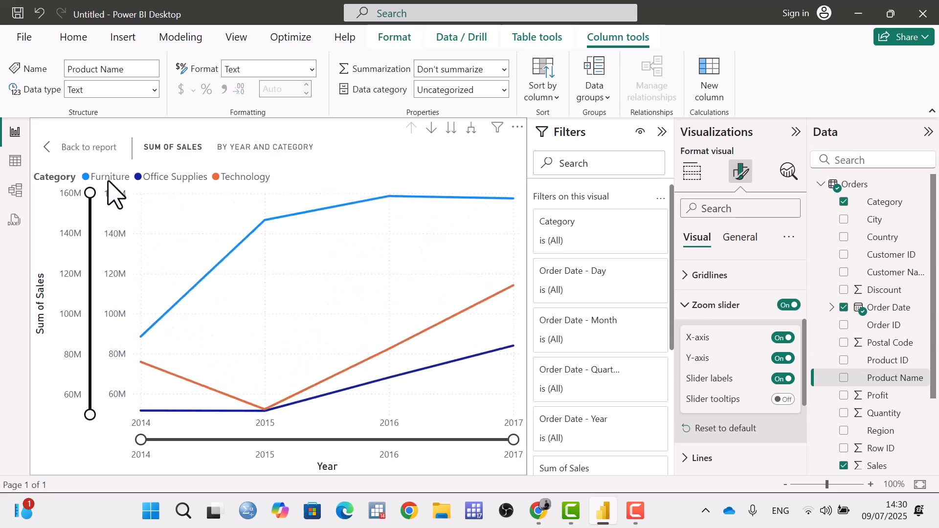
{"action": "left_click_drag", "start_coordinate": [85, 406], "coordinate": [105, 411]}
{"action": "mouse_move", "coordinate": [139, 439]}
{"action": "left_mouse_down"}
{"action": "mouse_move", "coordinate": [310, 434]}
{"action": "mouse_move", "coordinate": [140, 439]}
{"action": "left_mouse_up"}
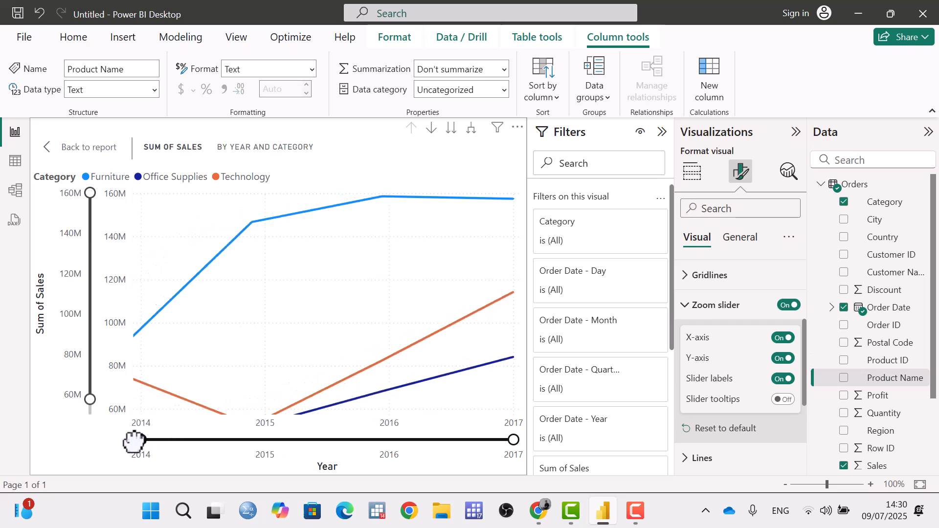
{"action": "left_click_drag", "start_coordinate": [89, 409], "coordinate": [89, 414]}
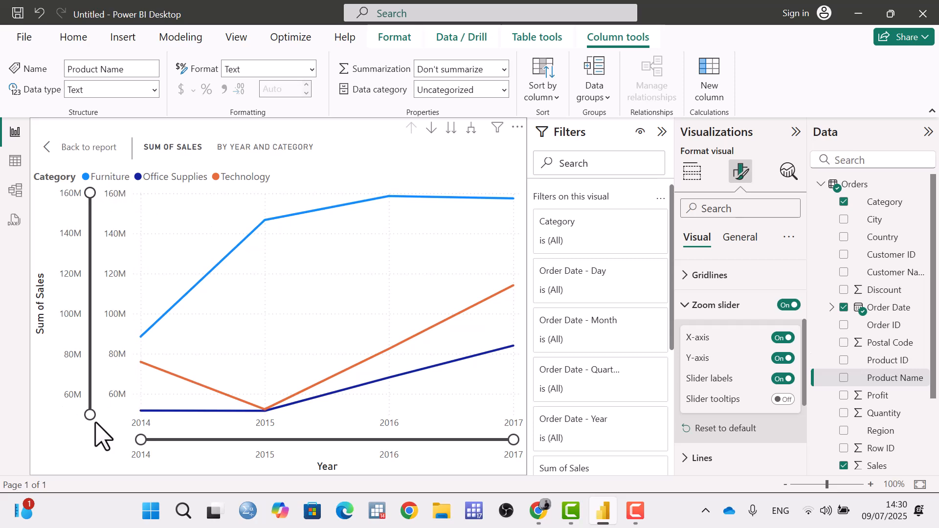
{"action": "mouse_move", "coordinate": [91, 414]}
{"action": "left_mouse_down"}
{"action": "mouse_move", "coordinate": [98, 268]}
{"action": "mouse_move", "coordinate": [93, 409]}
{"action": "left_mouse_up"}
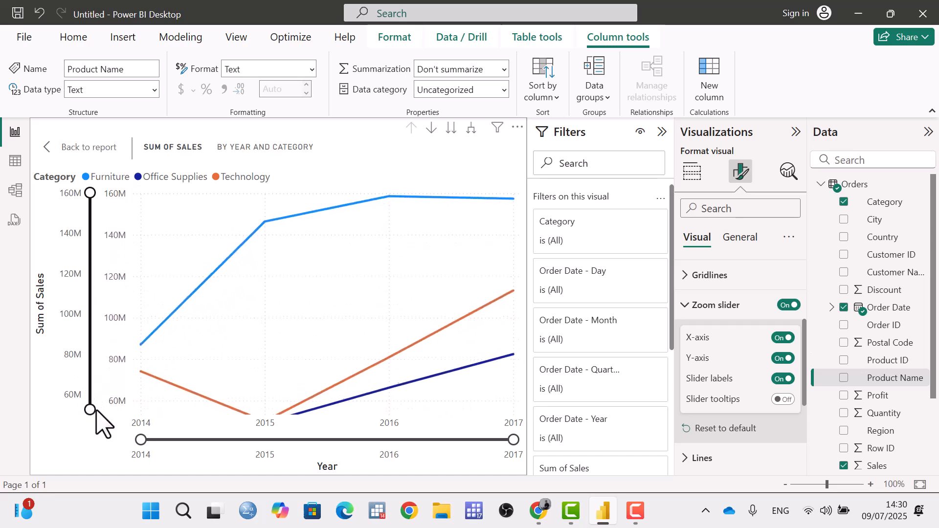
Turn off the chart's zoom slider and collapse its settings.
{"action": "scroll", "coordinate": [777, 411], "scroll_direction": "down", "scroll_amount": 3}
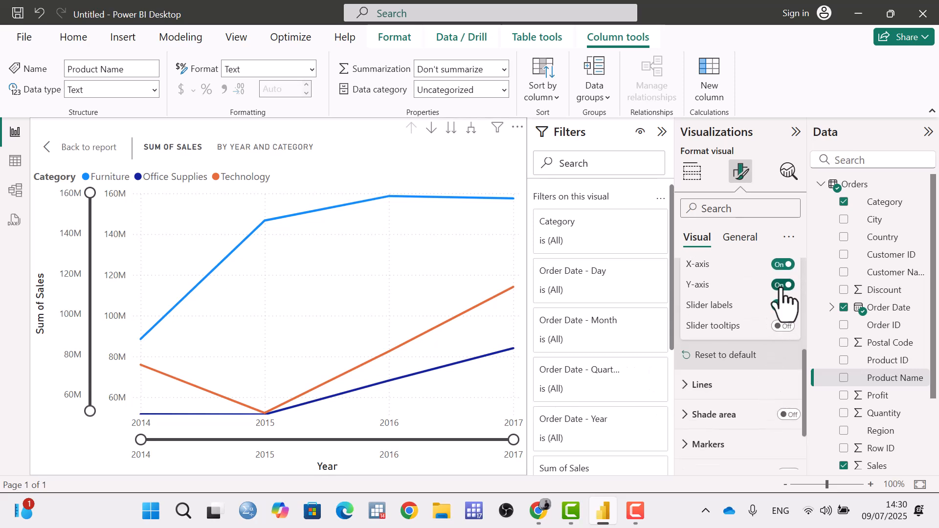
{"action": "scroll", "coordinate": [717, 360], "scroll_direction": "up", "scroll_amount": 5}
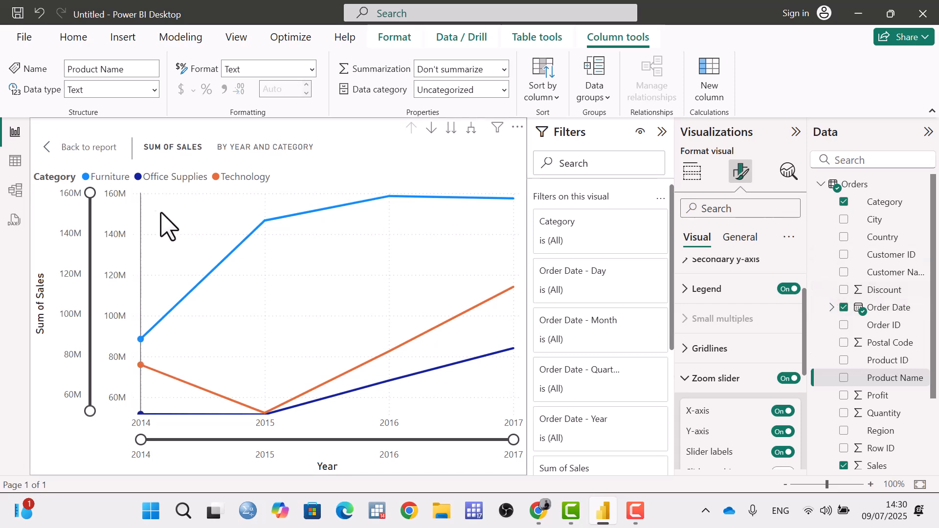
{"action": "left_click", "coordinate": [787, 379]}
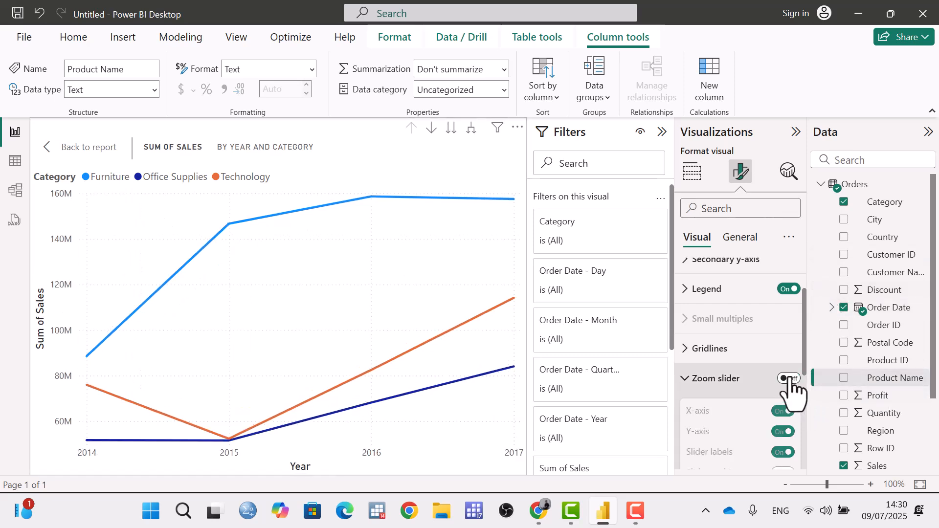
{"action": "scroll", "coordinate": [791, 387], "scroll_direction": "down", "scroll_amount": 2}
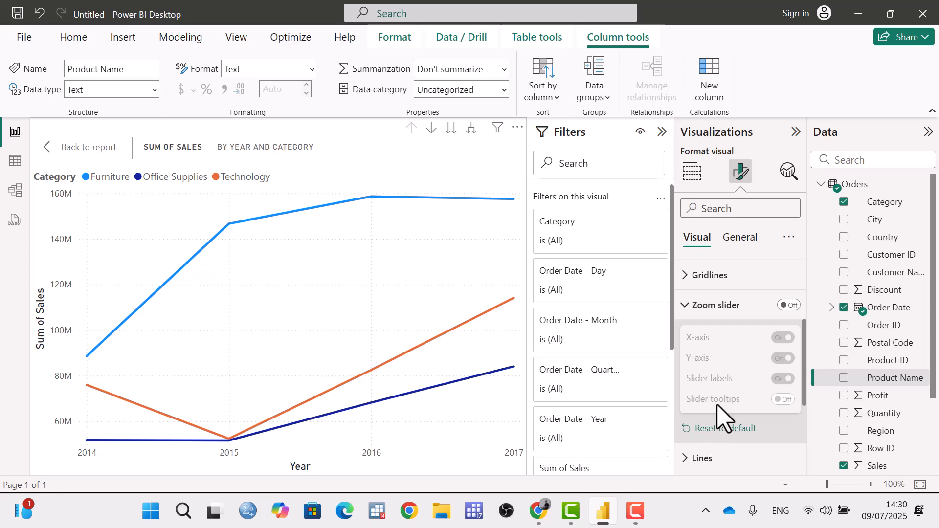
{"action": "left_click", "coordinate": [687, 312]}
{"action": "scroll", "coordinate": [703, 342], "scroll_direction": "down", "scroll_amount": 1}
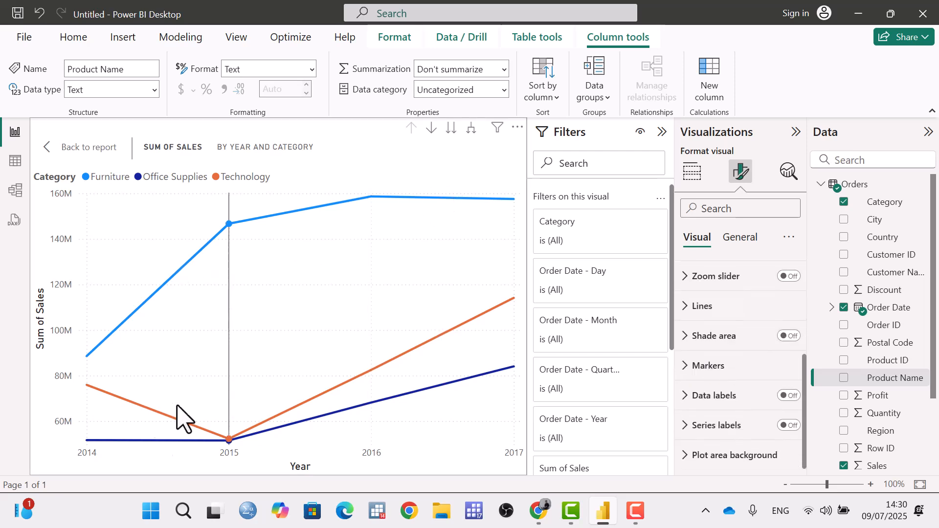
Set the line style of the Furniture series to Dashed.
{"action": "mouse_move", "coordinate": [338, 354]}
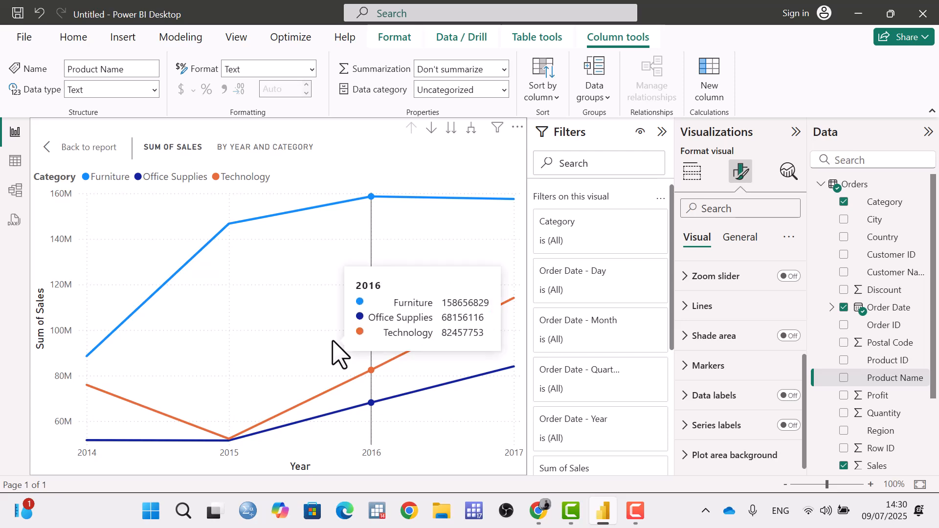
{"action": "left_click", "coordinate": [698, 308]}
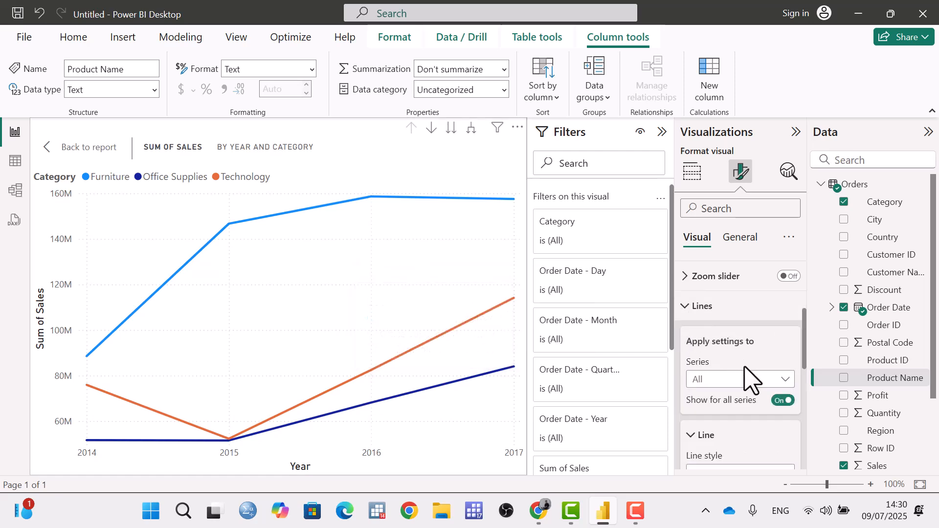
{"action": "scroll", "coordinate": [747, 379], "scroll_direction": "down", "scroll_amount": 1}
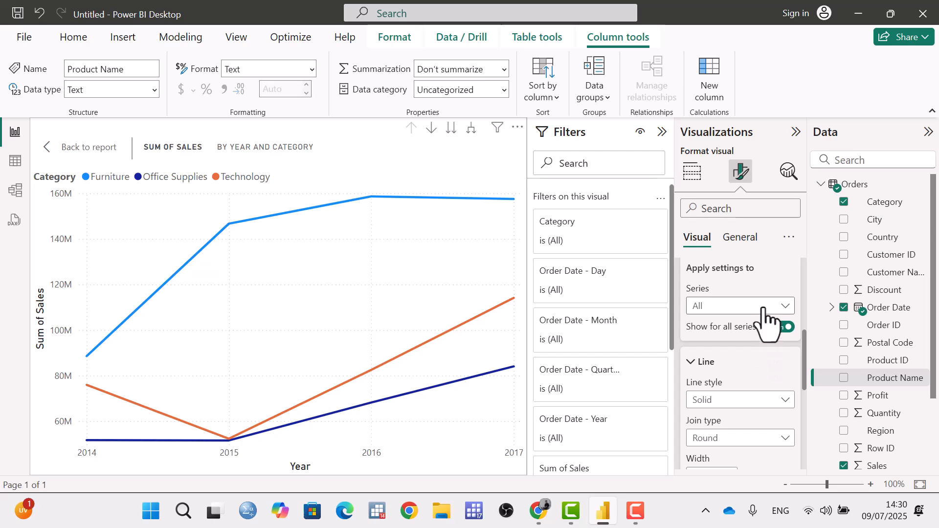
{"action": "left_click", "coordinate": [763, 309]}
{"action": "left_click", "coordinate": [724, 341]}
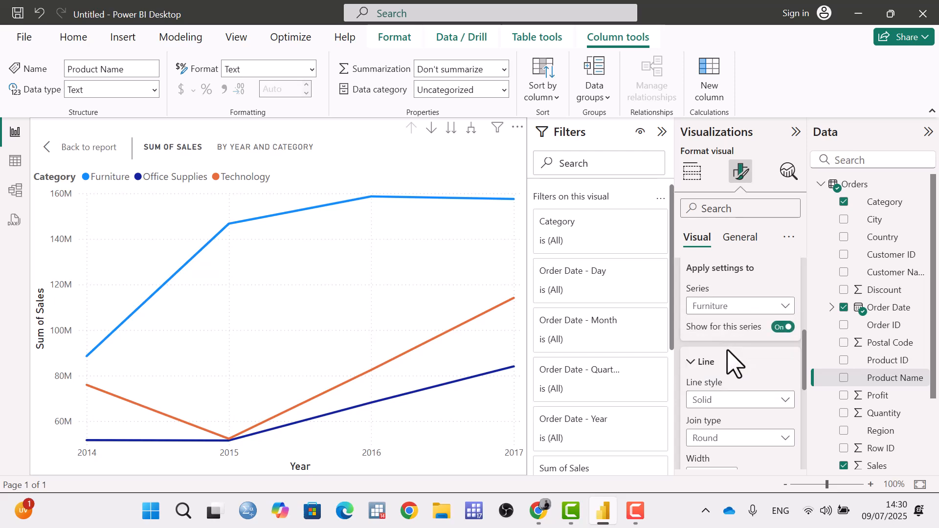
{"action": "scroll", "coordinate": [734, 361], "scroll_direction": "down", "scroll_amount": 1}
{"action": "scroll", "coordinate": [741, 359], "scroll_direction": "up", "scroll_amount": 1}
{"action": "left_click", "coordinate": [724, 402]}
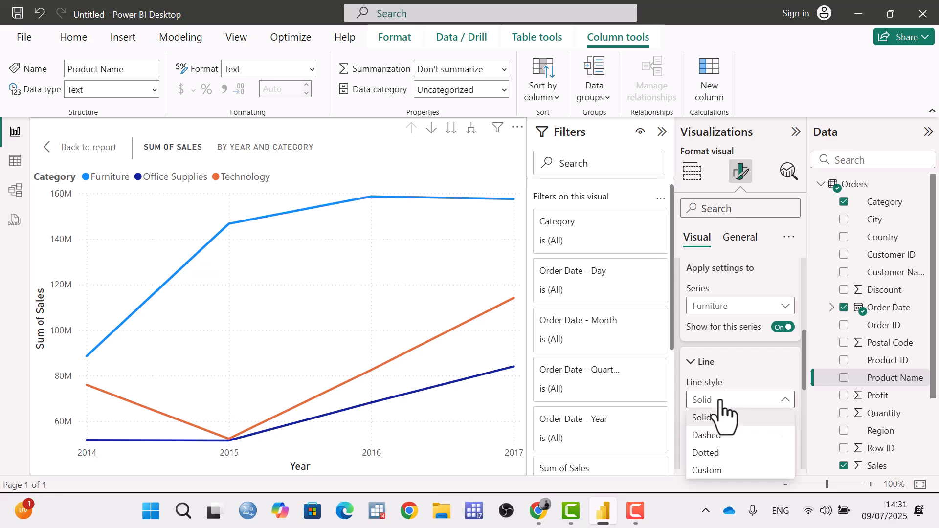
{"action": "left_click", "coordinate": [724, 438]}
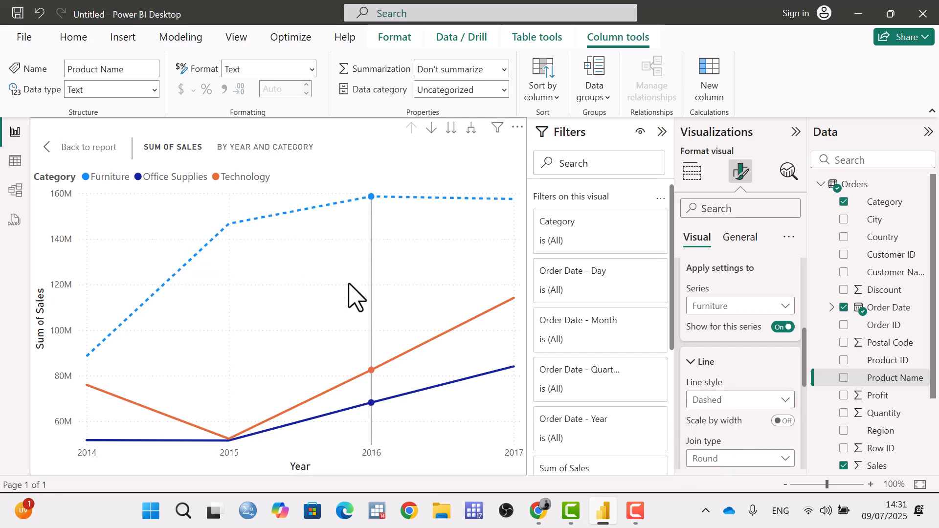
Change the Furniture line's color to the golden yellow swatch.
{"action": "scroll", "coordinate": [656, 377], "scroll_direction": "down", "scroll_amount": 2}
{"action": "left_click_drag", "start_coordinate": [806, 365], "coordinate": [804, 400]}
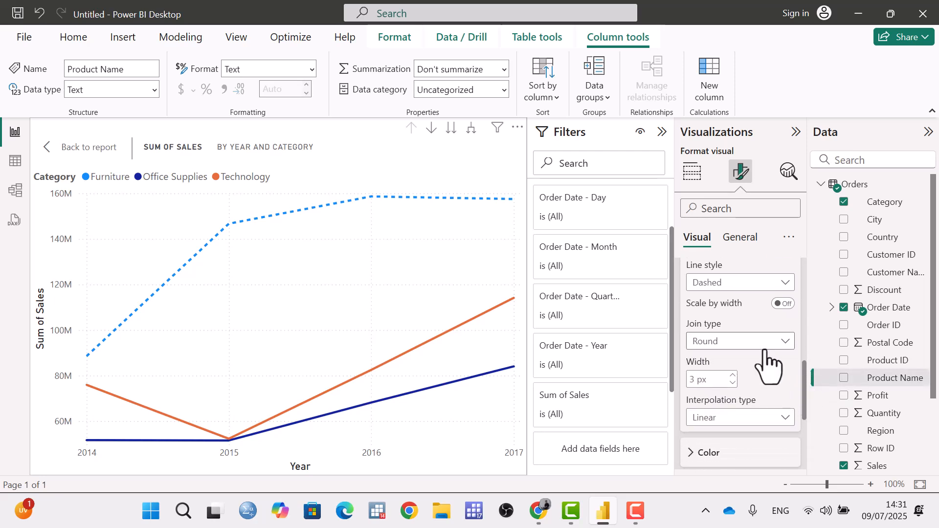
{"action": "scroll", "coordinate": [771, 381], "scroll_direction": "down", "scroll_amount": 2}
{"action": "left_click", "coordinate": [692, 382]}
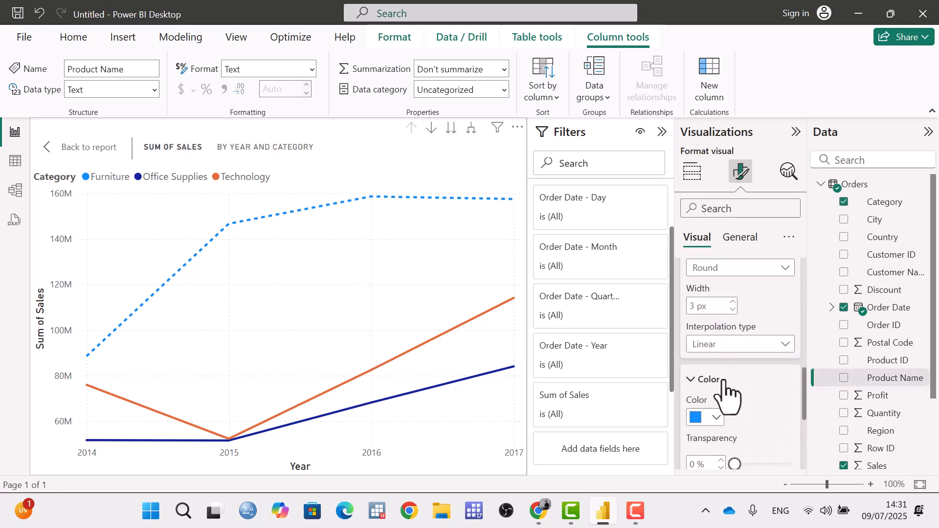
{"action": "left_click", "coordinate": [713, 420]}
{"action": "left_click", "coordinate": [705, 354]}
Try turning on the shade area beneath the lines, then turn it off.
{"action": "scroll", "coordinate": [807, 406], "scroll_direction": "down", "scroll_amount": 2}
{"action": "scroll", "coordinate": [766, 425], "scroll_direction": "down", "scroll_amount": 2}
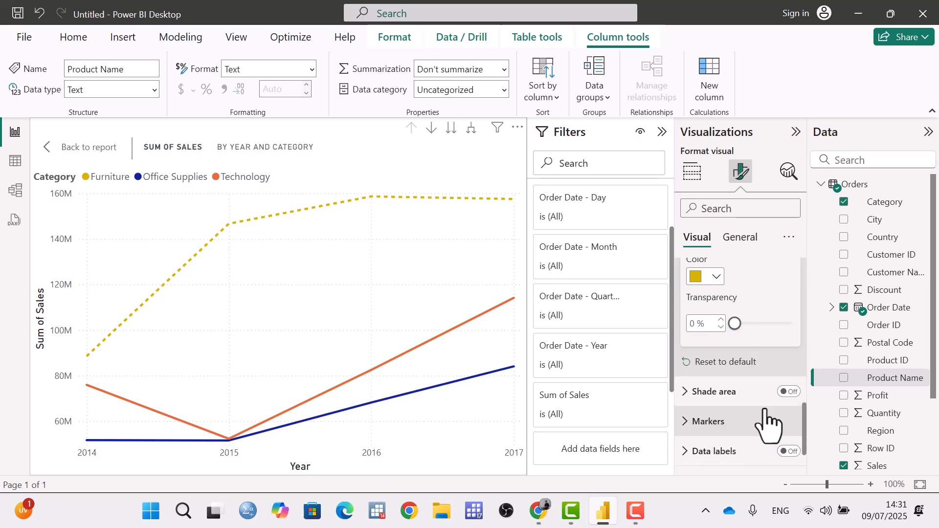
{"action": "left_click", "coordinate": [793, 393]}
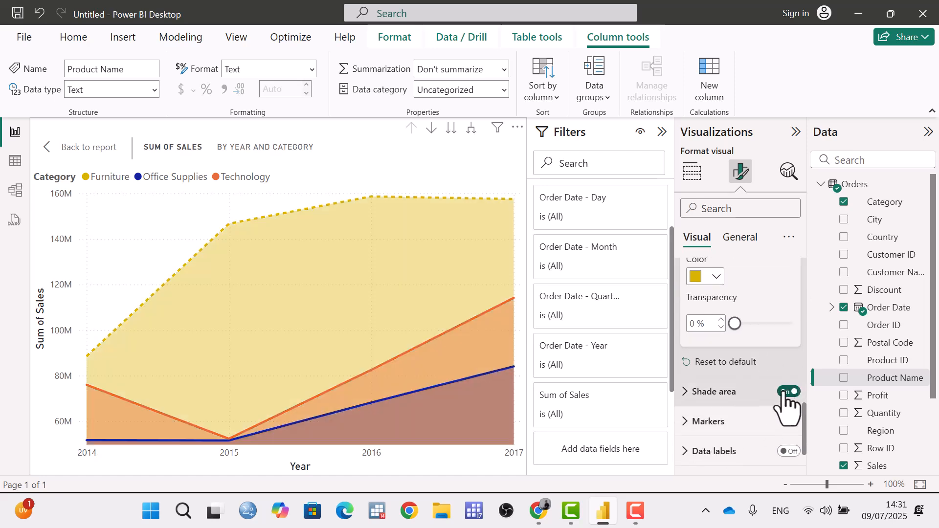
{"action": "left_click", "coordinate": [788, 393]}
Reset the line settings to their defaults and collapse them.
{"action": "left_click", "coordinate": [722, 363]}
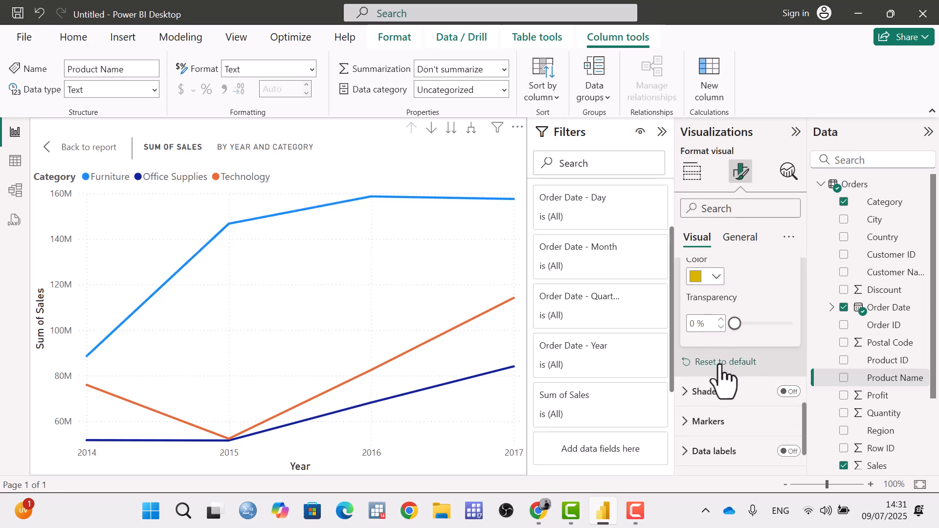
{"action": "scroll", "coordinate": [722, 372], "scroll_direction": "up", "scroll_amount": 10}
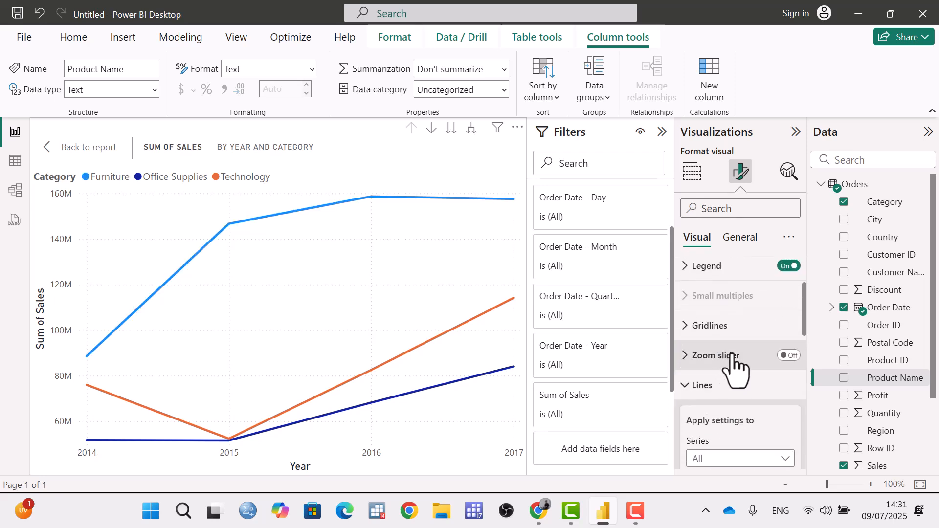
{"action": "scroll", "coordinate": [733, 368], "scroll_direction": "down", "scroll_amount": 2}
{"action": "scroll", "coordinate": [736, 398], "scroll_direction": "down", "scroll_amount": 2}
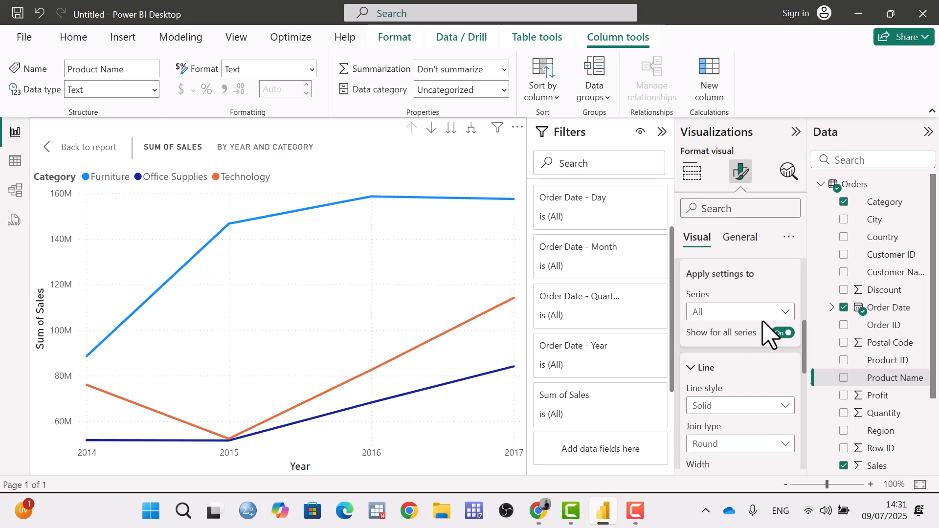
{"action": "scroll", "coordinate": [733, 333], "scroll_direction": "up", "scroll_amount": 4}
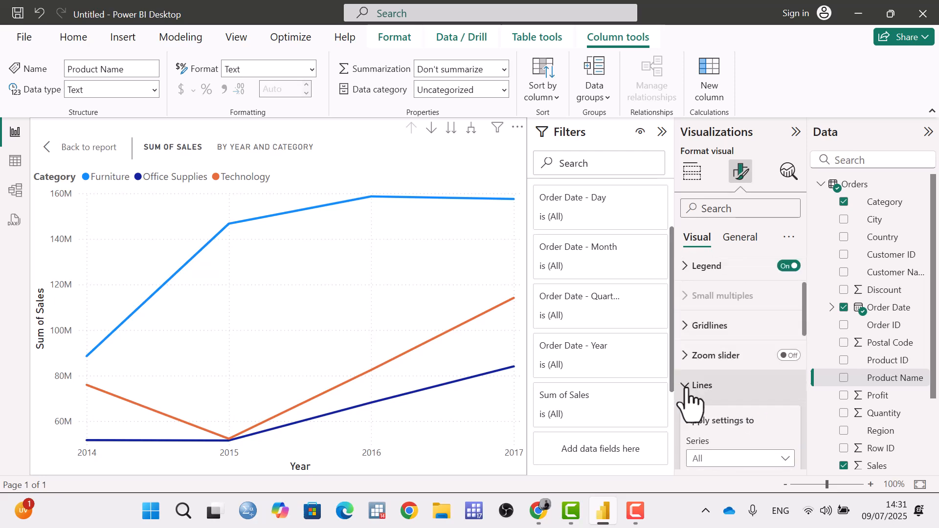
{"action": "left_click", "coordinate": [691, 386]}
Preview the chart's shade area with the default line formatting and switch it back off.
{"action": "scroll", "coordinate": [720, 392], "scroll_direction": "down", "scroll_amount": 2}
{"action": "scroll", "coordinate": [739, 380], "scroll_direction": "down", "scroll_amount": 1}
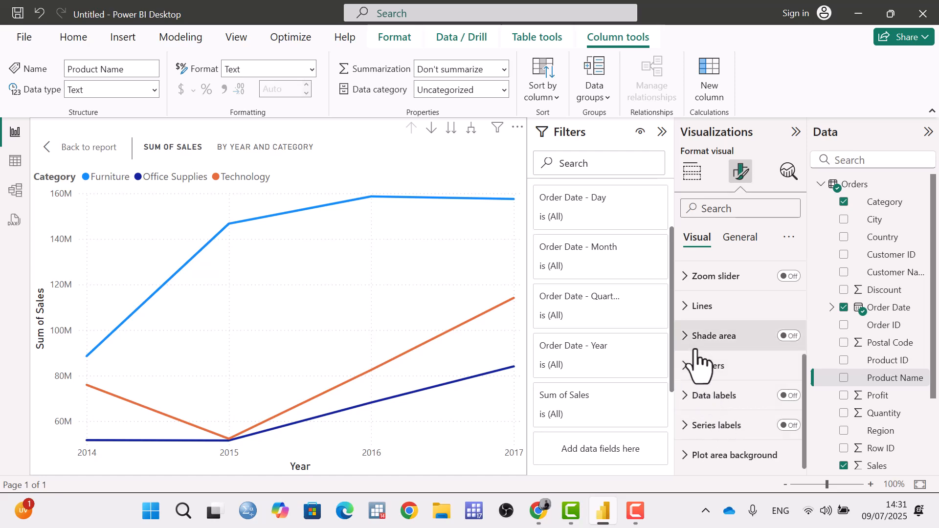
{"action": "left_click", "coordinate": [789, 336]}
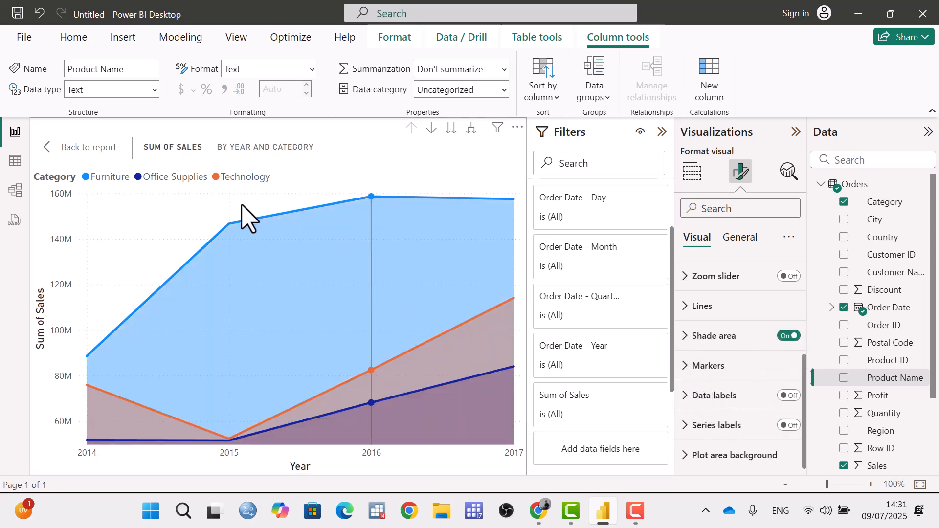
{"action": "left_click", "coordinate": [789, 337]}
Turn on markers for the Furniture series and for the Office Supplies series.
{"action": "left_click", "coordinate": [708, 366]}
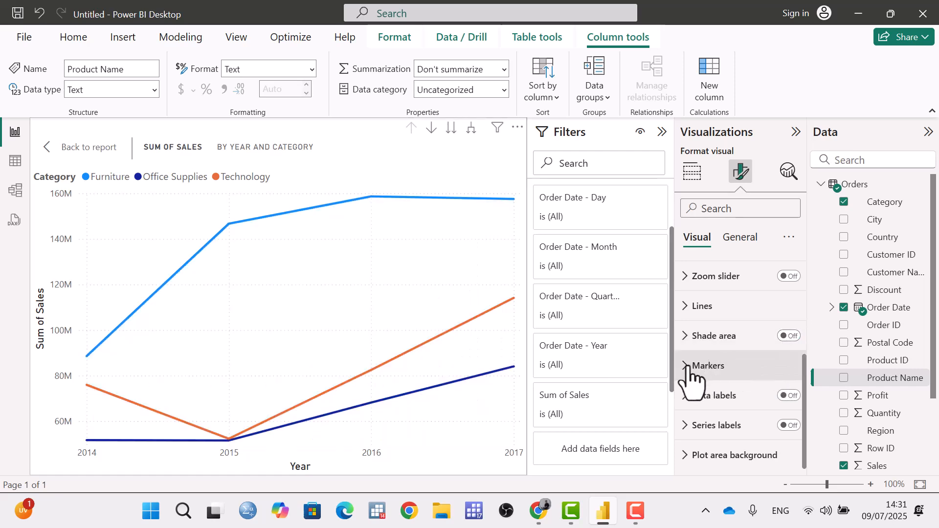
{"action": "scroll", "coordinate": [734, 381], "scroll_direction": "down", "scroll_amount": 3}
{"action": "left_click", "coordinate": [758, 294]}
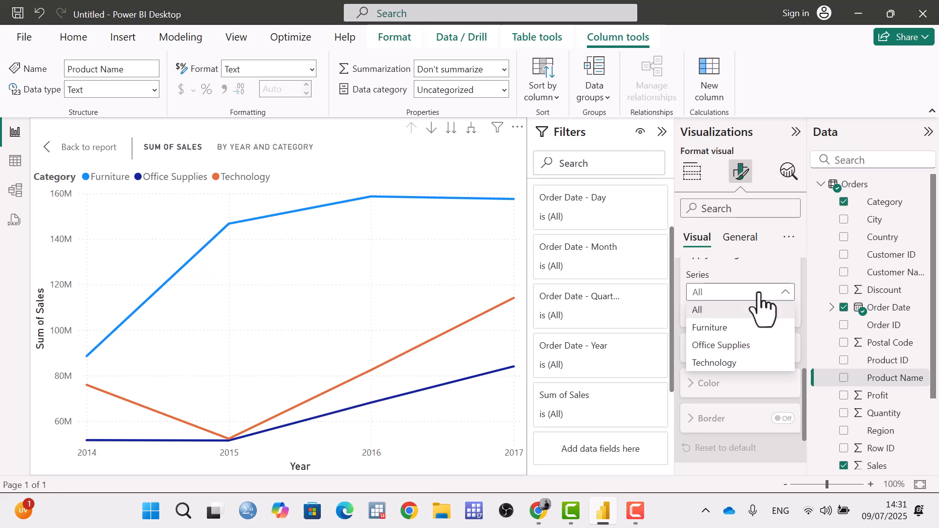
{"action": "left_click", "coordinate": [736, 329]}
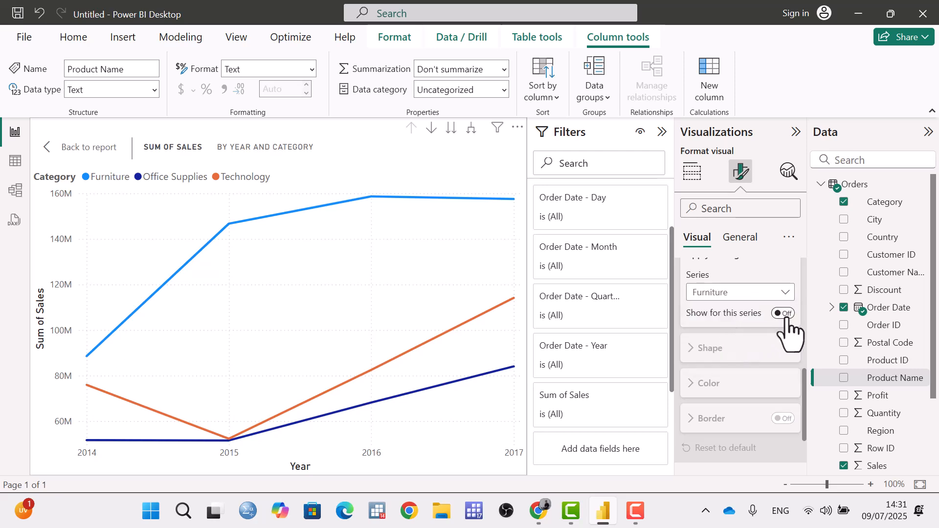
{"action": "scroll", "coordinate": [786, 320], "scroll_direction": "up", "scroll_amount": 2}
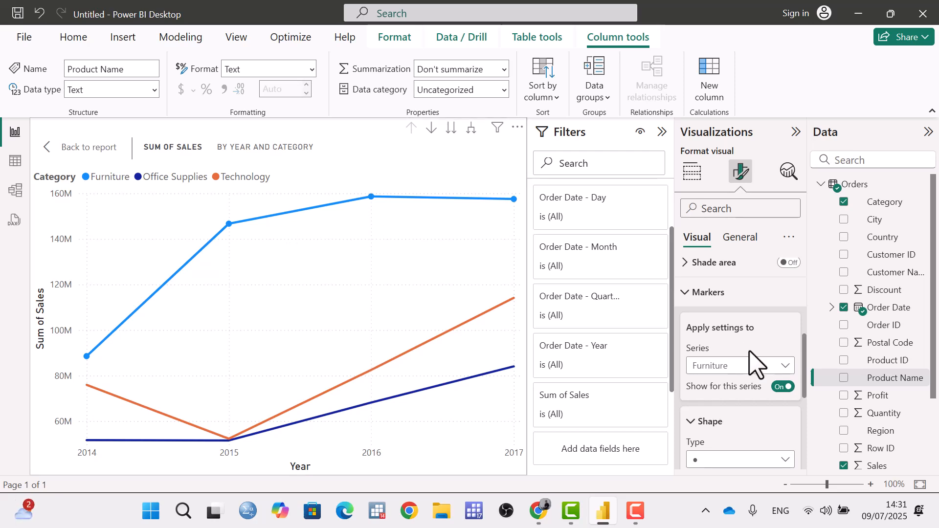
{"action": "left_click", "coordinate": [760, 374]}
{"action": "left_click", "coordinate": [759, 417]}
{"action": "left_click", "coordinate": [787, 386]}
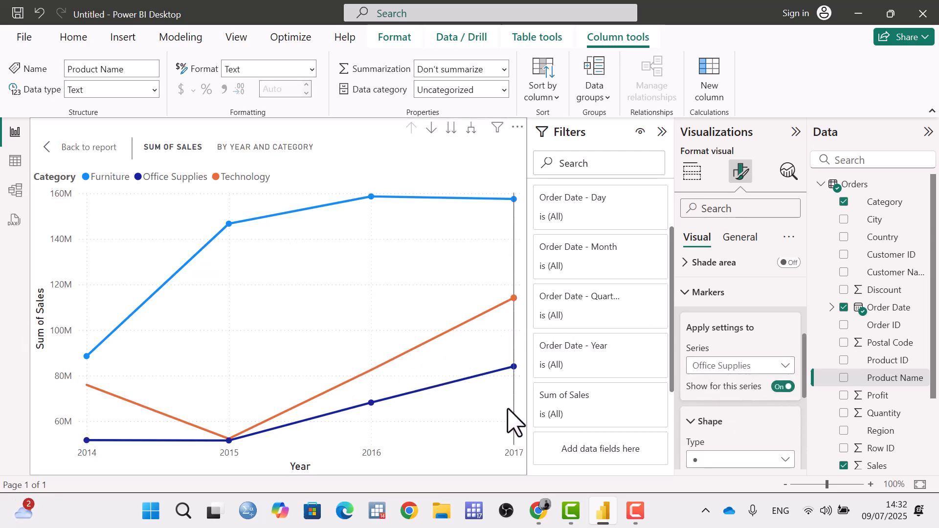
Change the Office Supplies markers to the diamond shape and color them black.
{"action": "scroll", "coordinate": [748, 409], "scroll_direction": "down", "scroll_amount": 3}
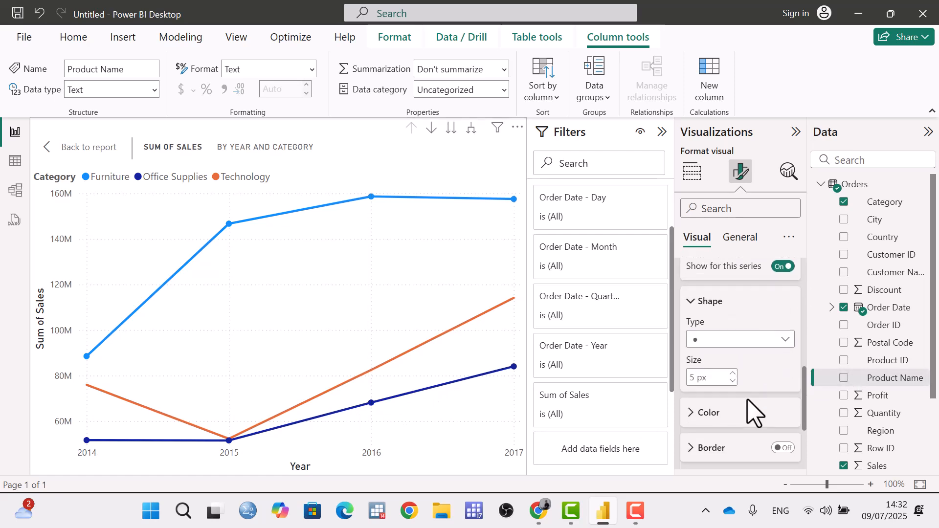
{"action": "left_click", "coordinate": [770, 316]}
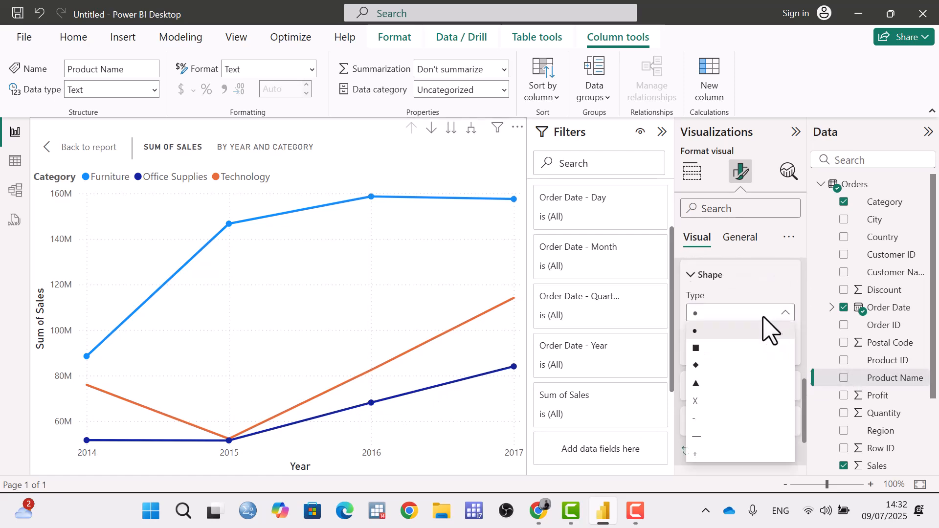
{"action": "left_click", "coordinate": [734, 383]}
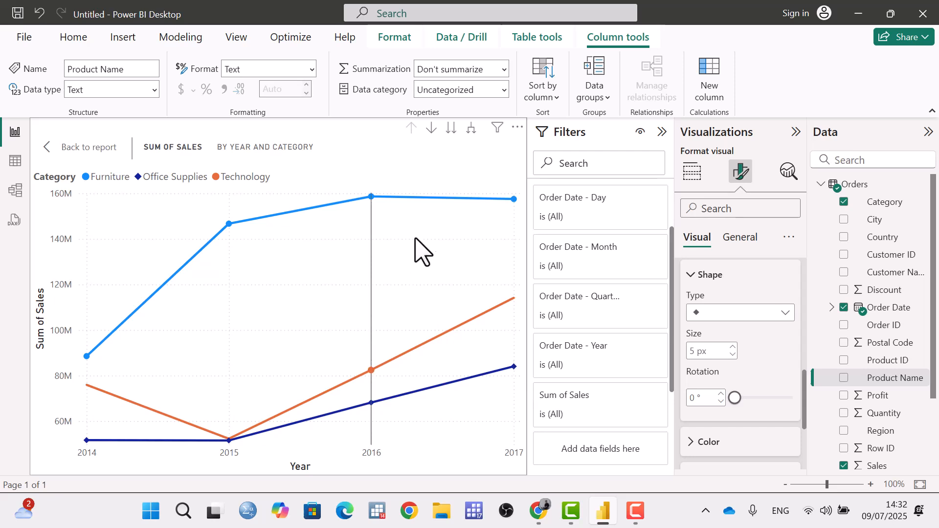
{"action": "scroll", "coordinate": [777, 384], "scroll_direction": "down", "scroll_amount": 3}
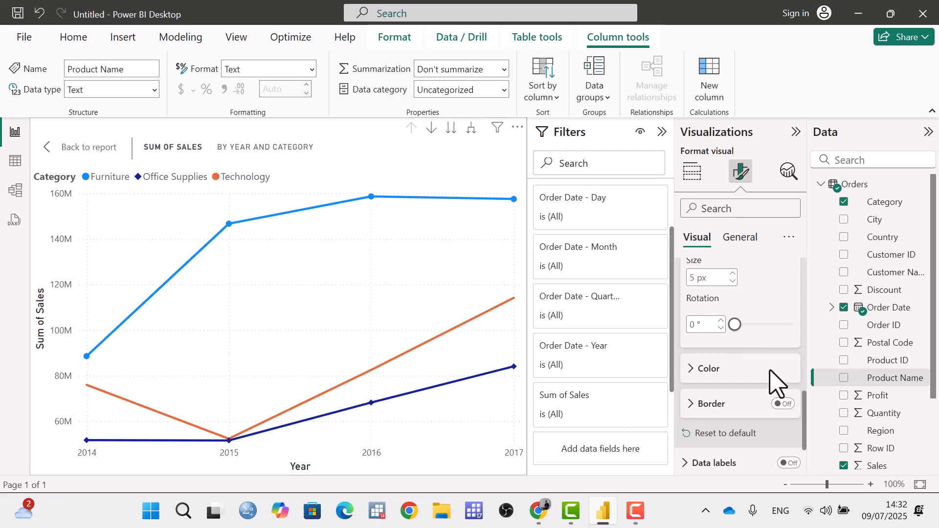
{"action": "left_click", "coordinate": [700, 369]}
{"action": "left_click", "coordinate": [717, 407]}
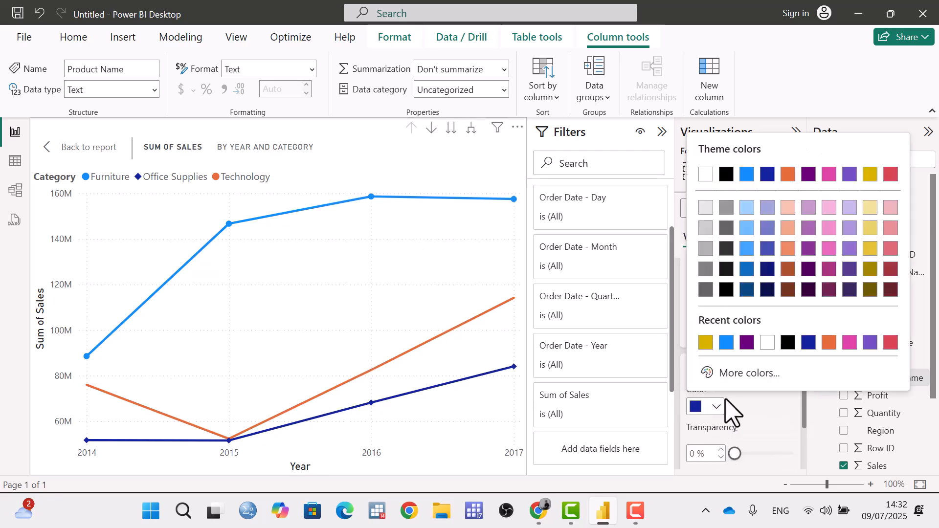
{"action": "left_click", "coordinate": [788, 342]}
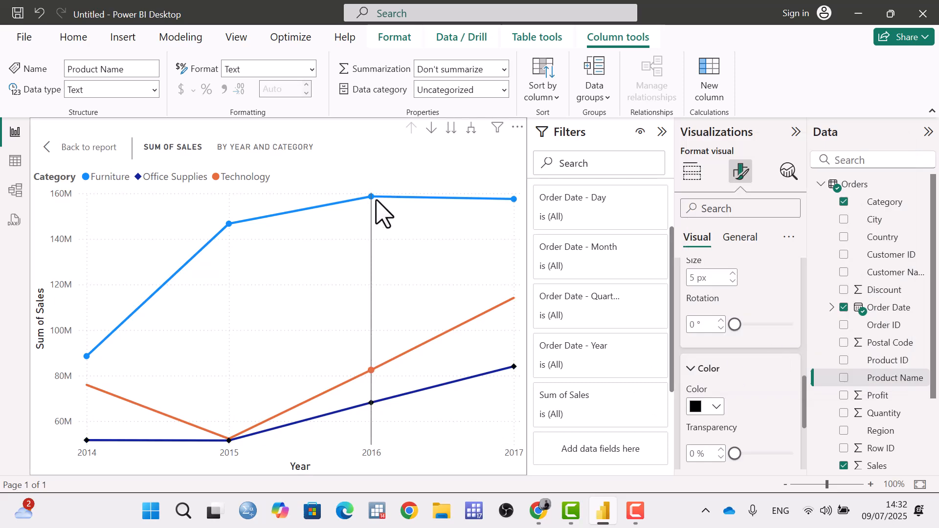
Reset the marker settings to their defaults and collapse them.
{"action": "scroll", "coordinate": [744, 398], "scroll_direction": "down", "scroll_amount": 3}
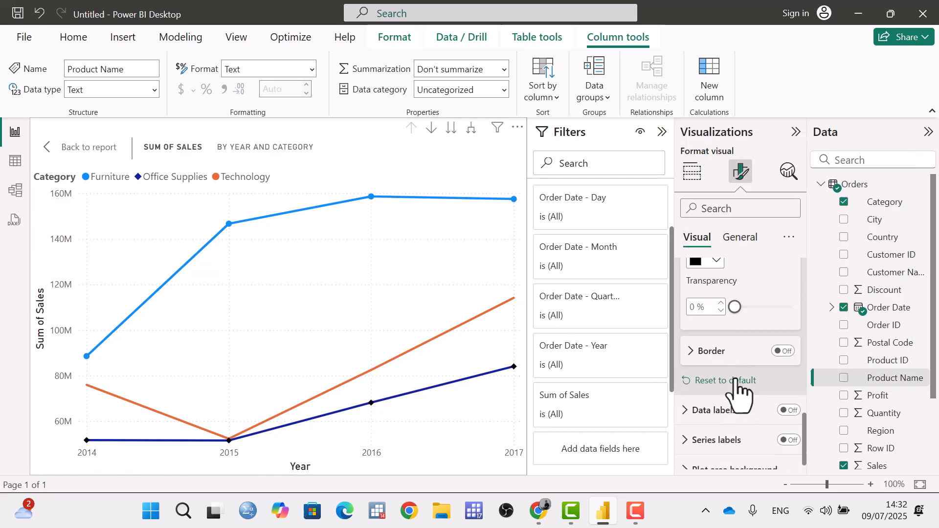
{"action": "left_click", "coordinate": [741, 382]}
{"action": "scroll", "coordinate": [748, 391], "scroll_direction": "up", "scroll_amount": 3}
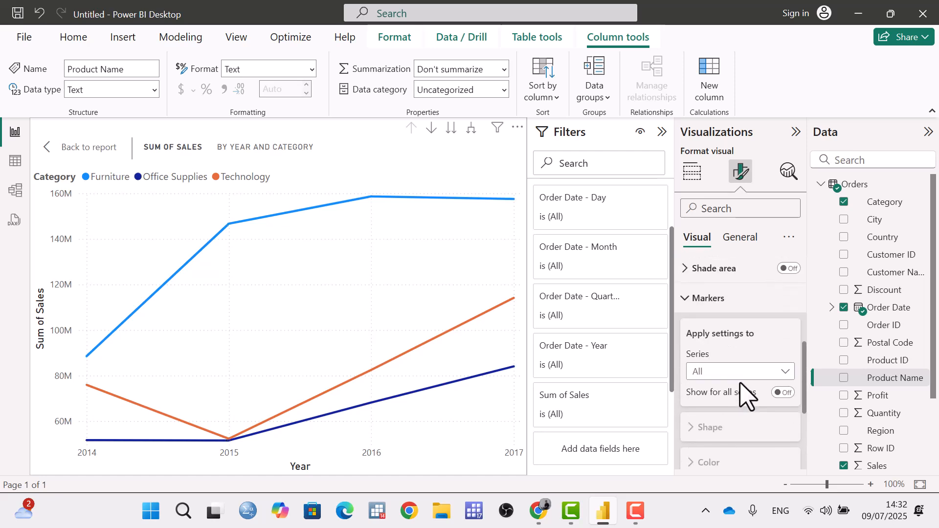
{"action": "left_click", "coordinate": [687, 299]}
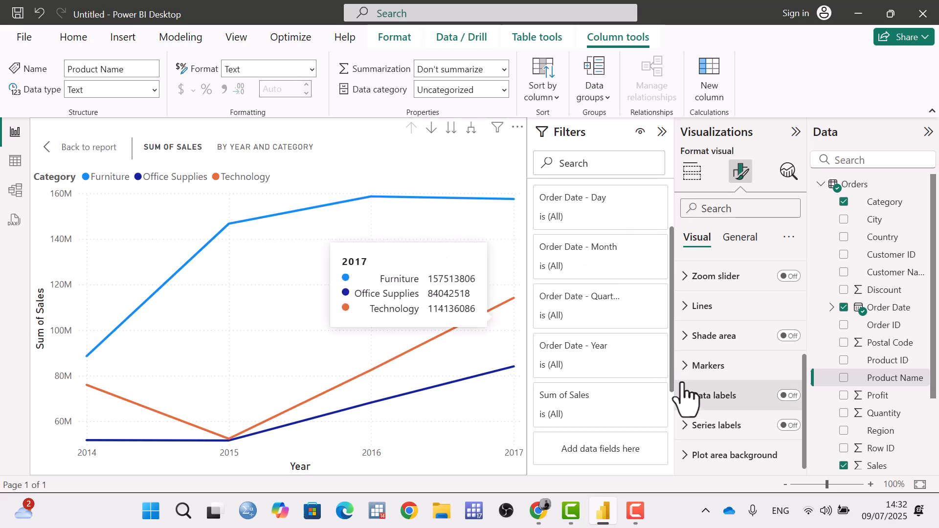
Turn on data labels for the line chart and expand their settings.
{"action": "left_click", "coordinate": [790, 396]}
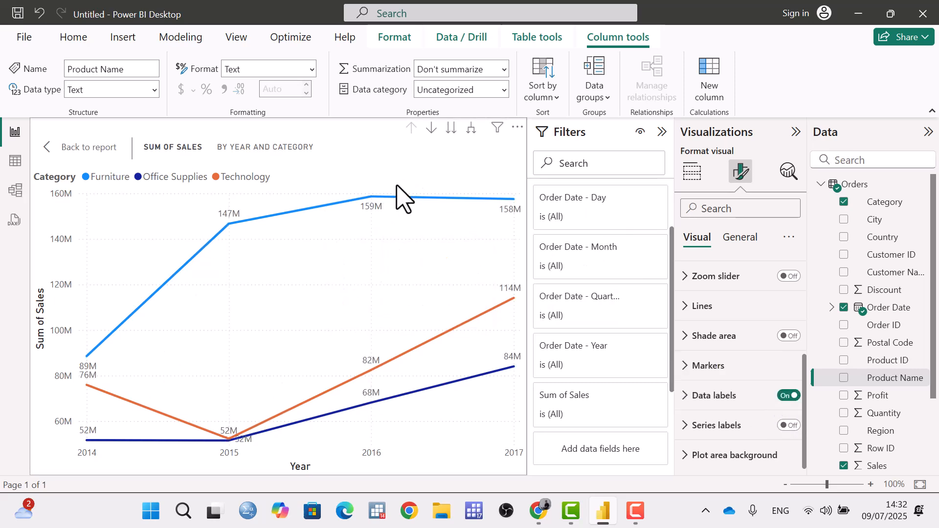
{"action": "left_click", "coordinate": [688, 397]}
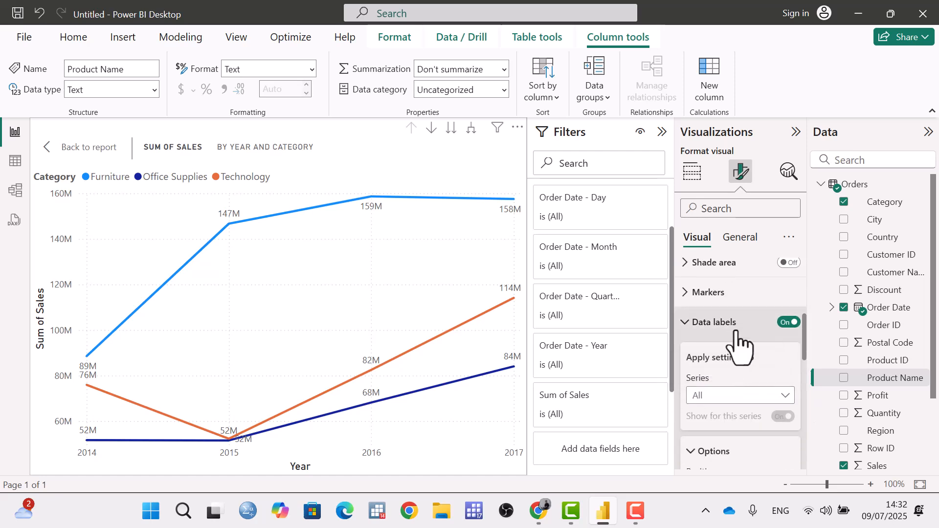
{"action": "scroll", "coordinate": [741, 345], "scroll_direction": "down", "scroll_amount": 3}
{"action": "scroll", "coordinate": [741, 345], "scroll_direction": "up", "scroll_amount": 3}
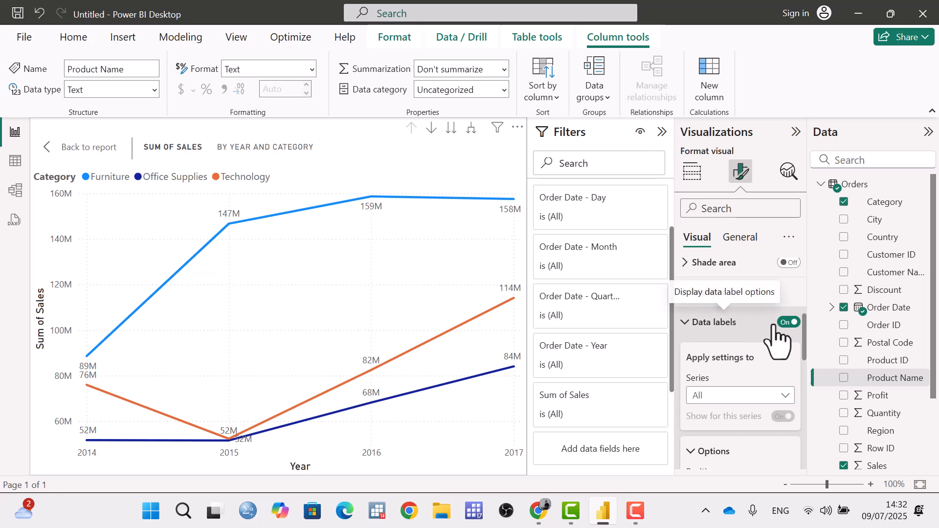
Hide the data labels of the Furniture series only.
{"action": "left_click", "coordinate": [778, 400]}
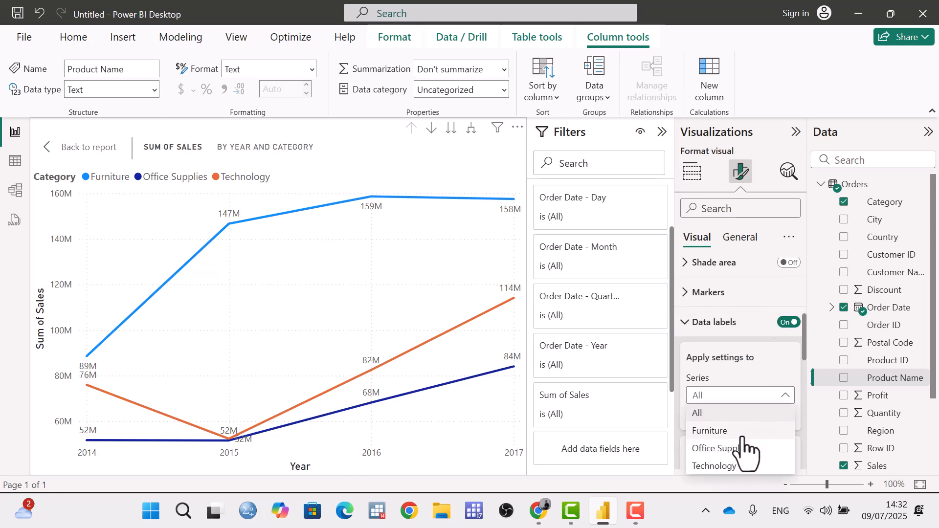
{"action": "left_click", "coordinate": [743, 431]}
{"action": "scroll", "coordinate": [765, 436], "scroll_direction": "down", "scroll_amount": 3}
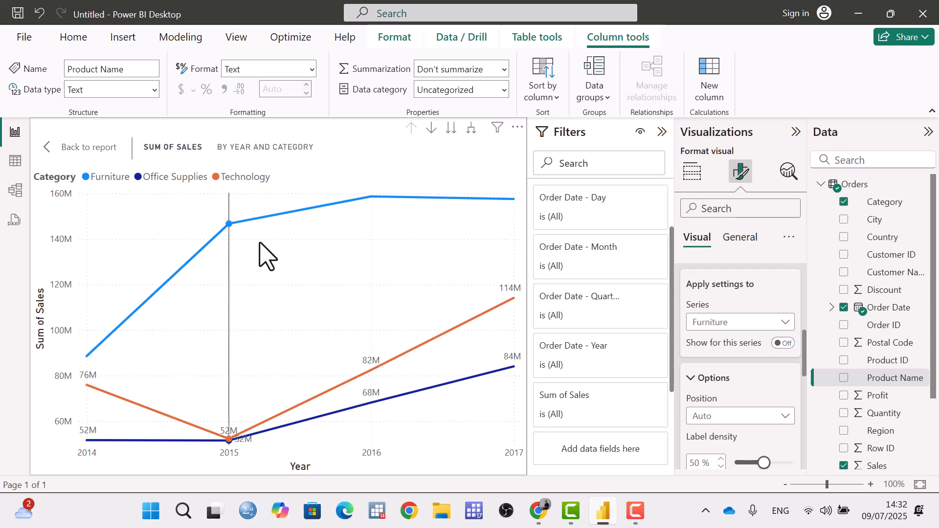
Show the Furniture data labels again with the series title added, and switch their value off and back on.
{"action": "left_click", "coordinate": [784, 344]}
{"action": "scroll", "coordinate": [757, 396], "scroll_direction": "down", "scroll_amount": 9}
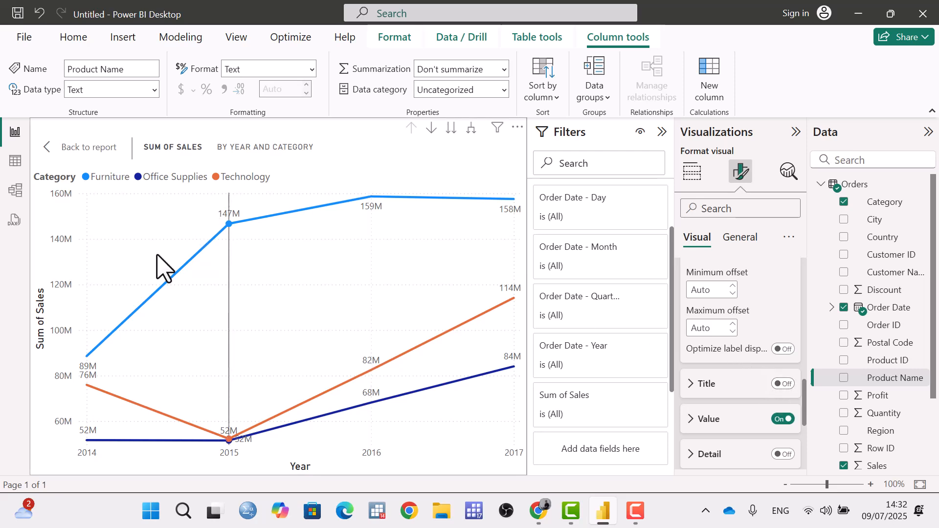
{"action": "left_click", "coordinate": [784, 385]}
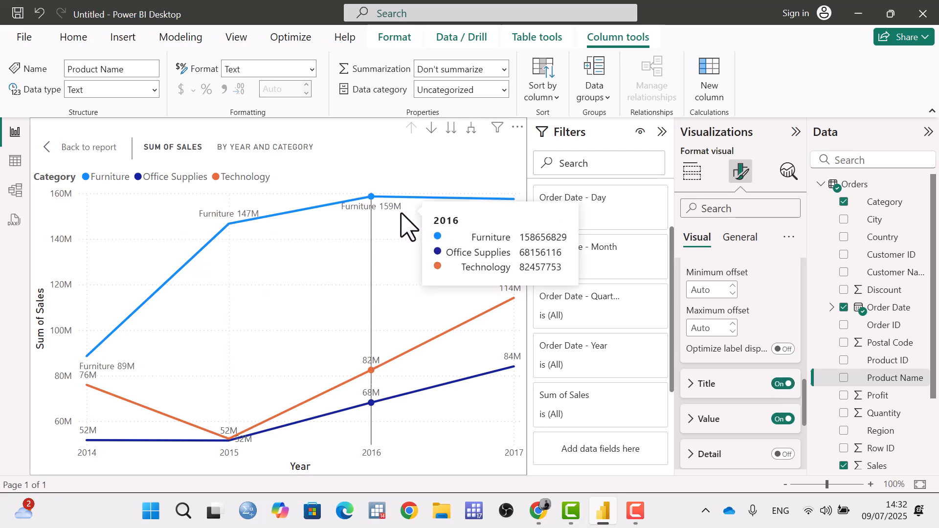
{"action": "left_click", "coordinate": [783, 419]}
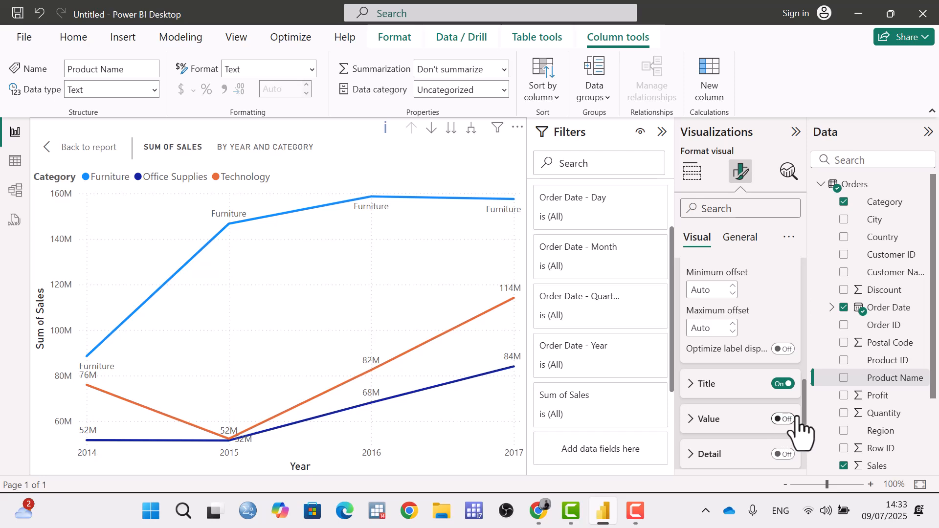
{"action": "left_click", "coordinate": [786, 421]}
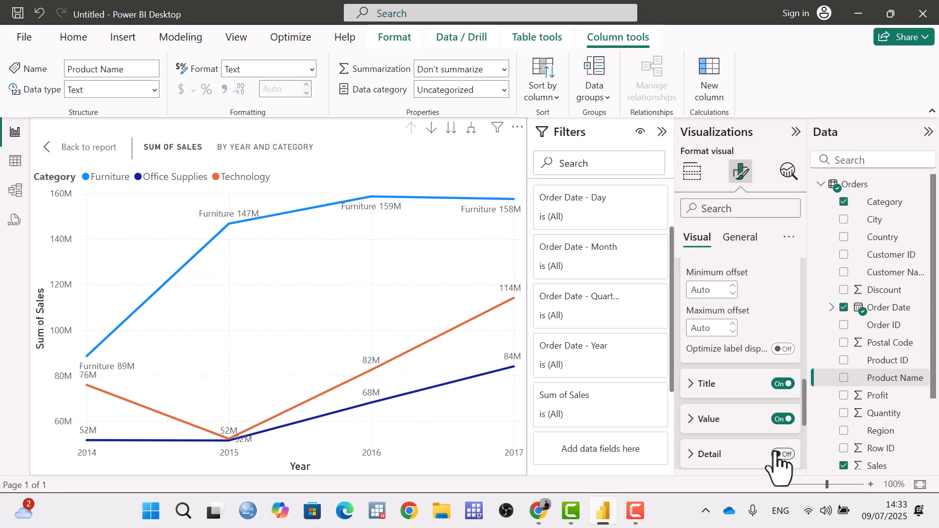
Collapse the data label settings and turn off data labels for the whole line chart.
{"action": "scroll", "coordinate": [783, 453], "scroll_direction": "up", "scroll_amount": 6}
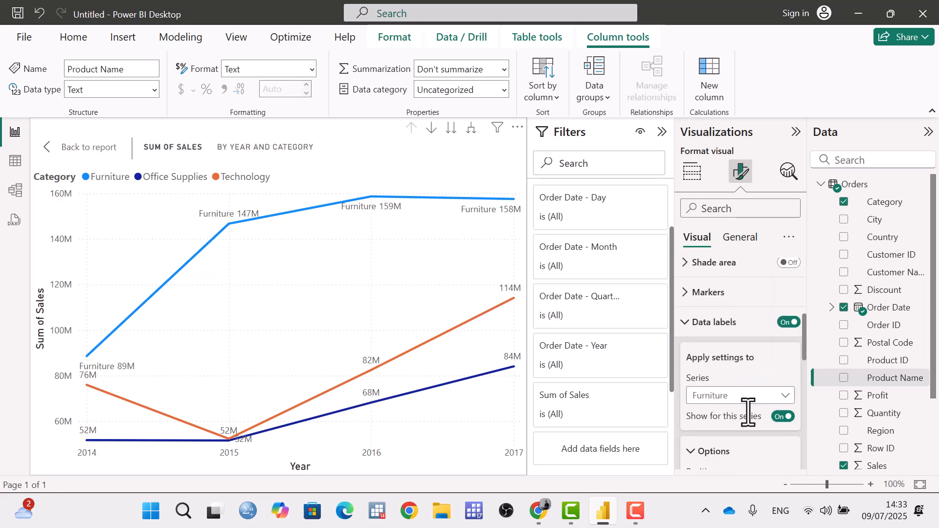
{"action": "left_click", "coordinate": [687, 325]}
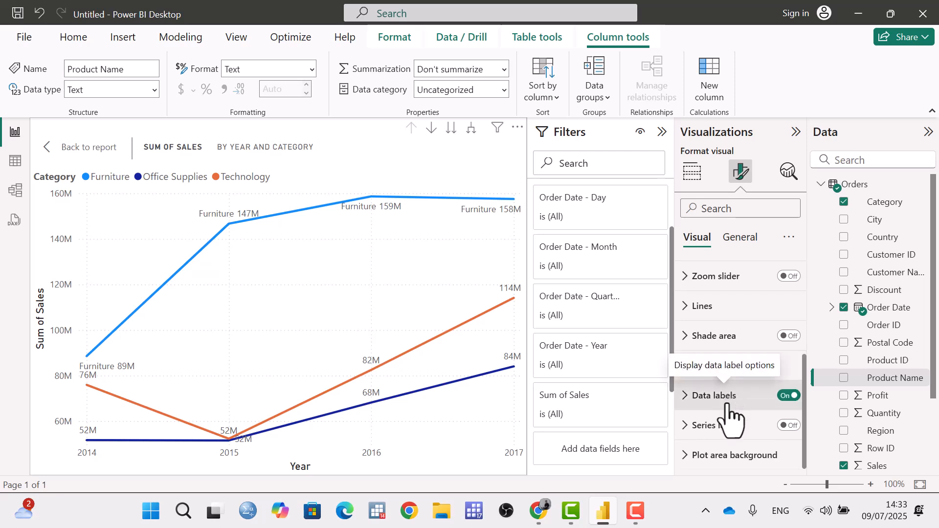
{"action": "left_click", "coordinate": [789, 396]}
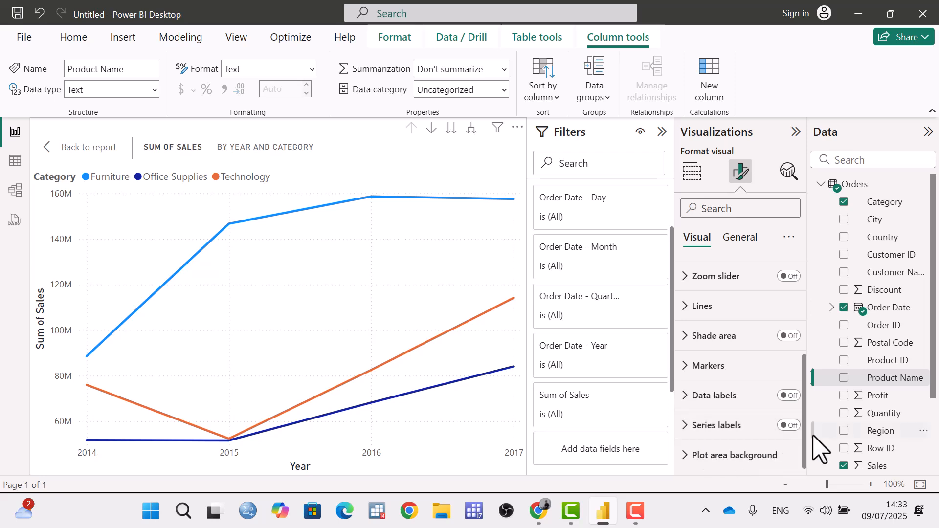
Turn on series labels for the line chart, comparing them on and off, and expand their settings.
{"action": "left_click", "coordinate": [789, 425]}
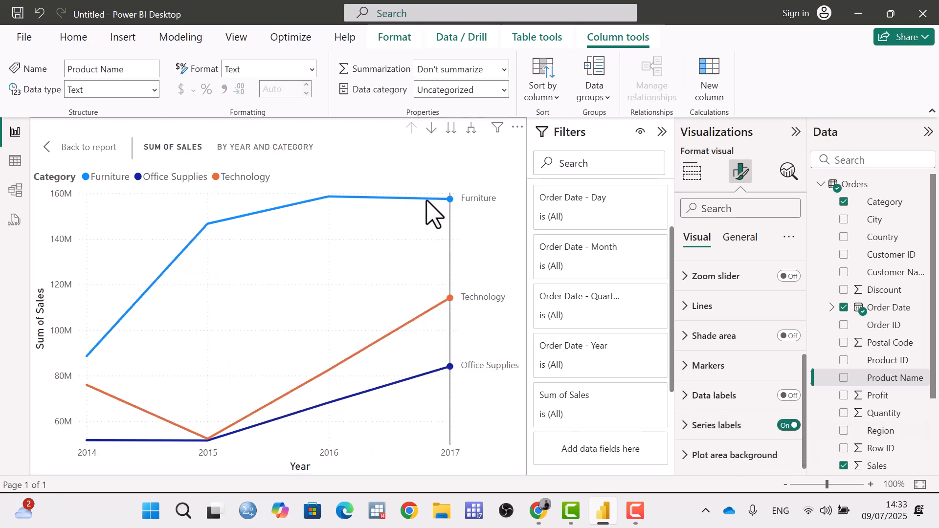
{"action": "left_click", "coordinate": [789, 425]}
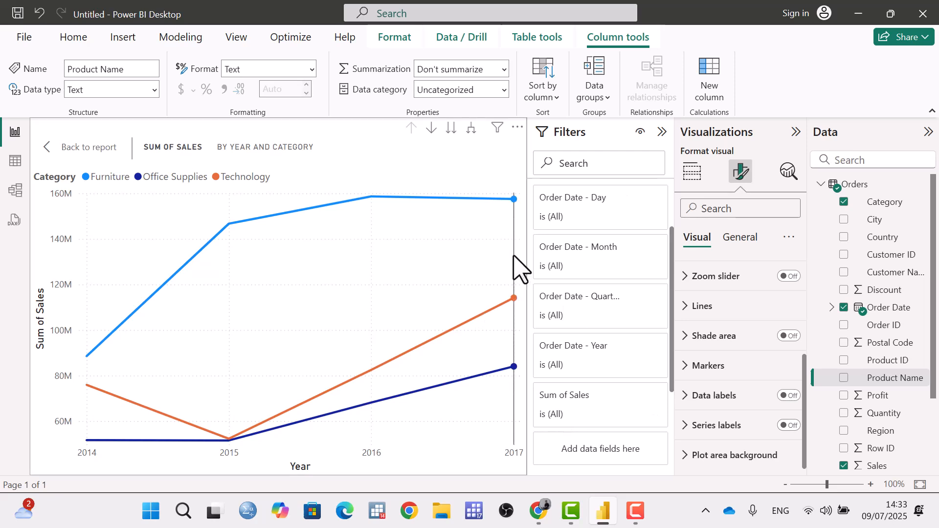
{"action": "left_click", "coordinate": [786, 426]}
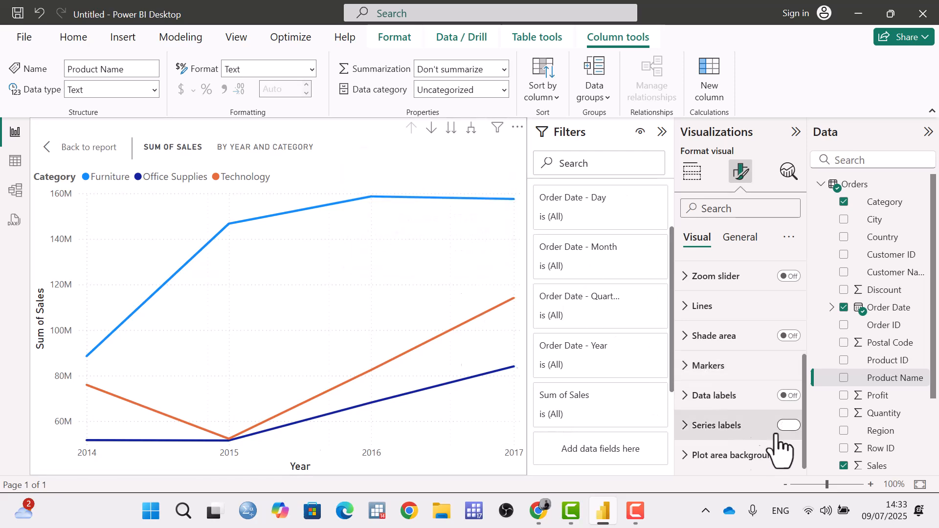
{"action": "left_click", "coordinate": [694, 435]}
{"action": "scroll", "coordinate": [703, 435], "scroll_direction": "down", "scroll_amount": 2}
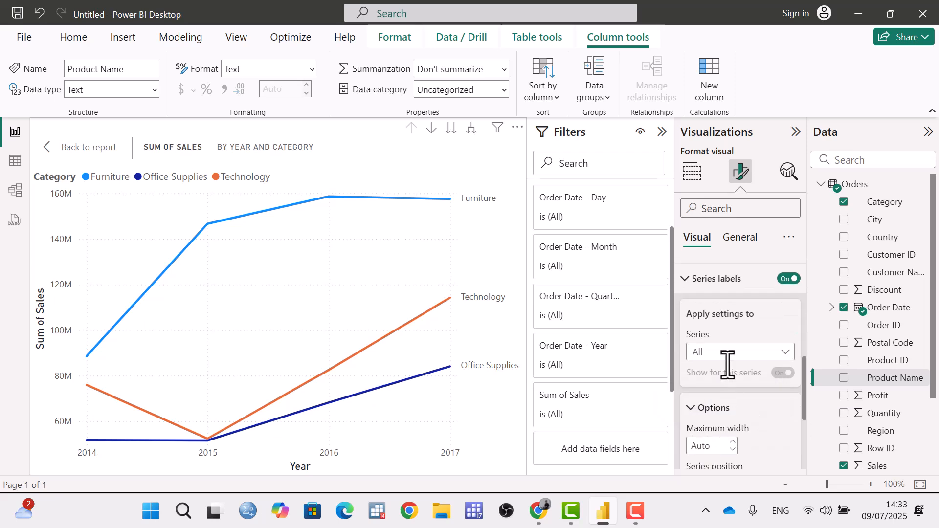
Turn on a background for the series label of Office Supplies only.
{"action": "left_click", "coordinate": [736, 360]}
{"action": "left_click", "coordinate": [737, 405]}
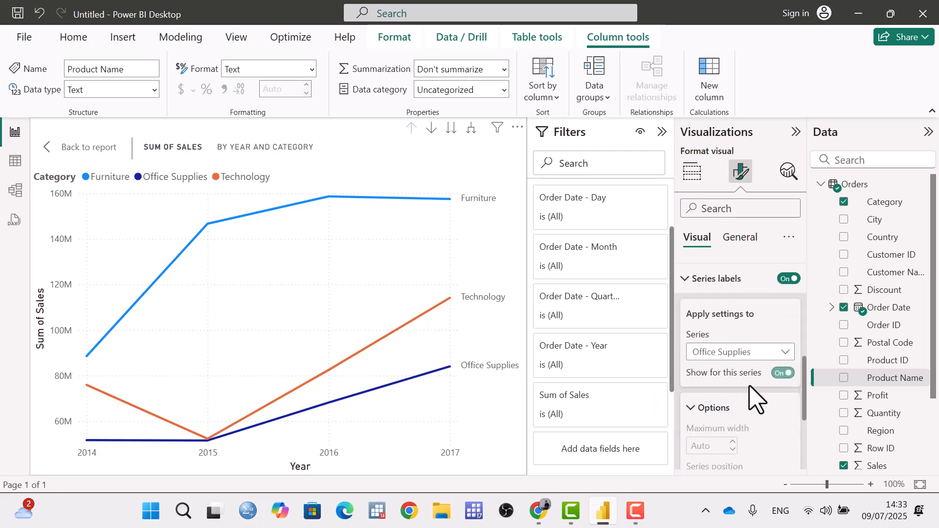
{"action": "scroll", "coordinate": [748, 396], "scroll_direction": "down", "scroll_amount": 3}
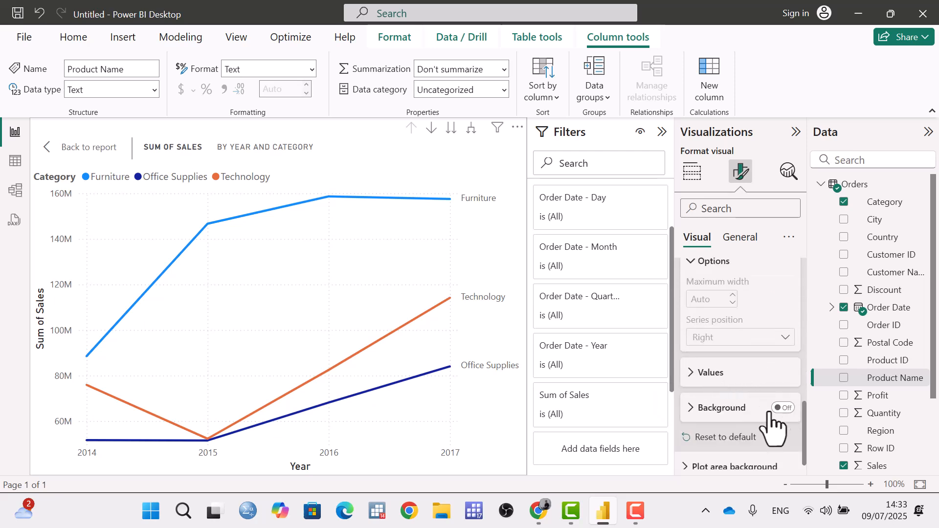
{"action": "left_click", "coordinate": [786, 409]}
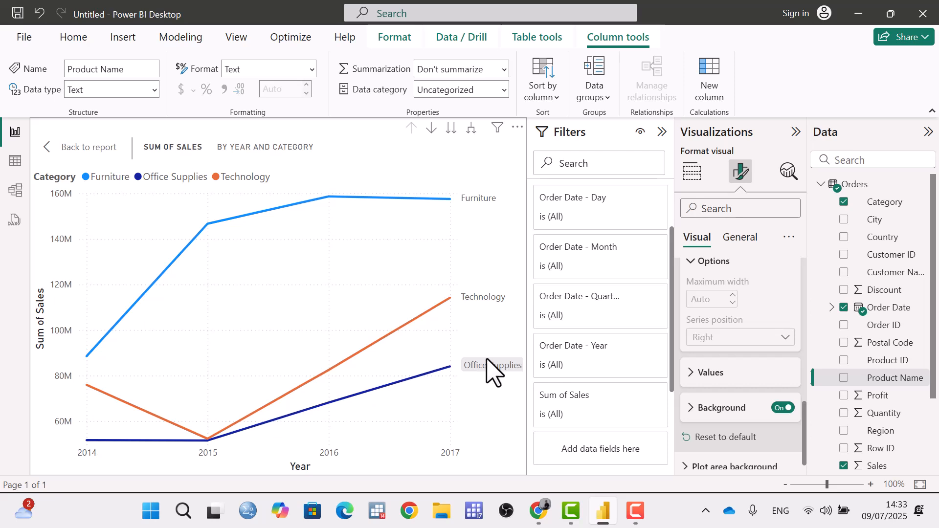
Color the Office Supplies series label background blue, and change it to pink.
{"action": "left_click", "coordinate": [699, 410]}
{"action": "scroll", "coordinate": [715, 401], "scroll_direction": "down", "scroll_amount": 2}
{"action": "left_click", "coordinate": [718, 374]}
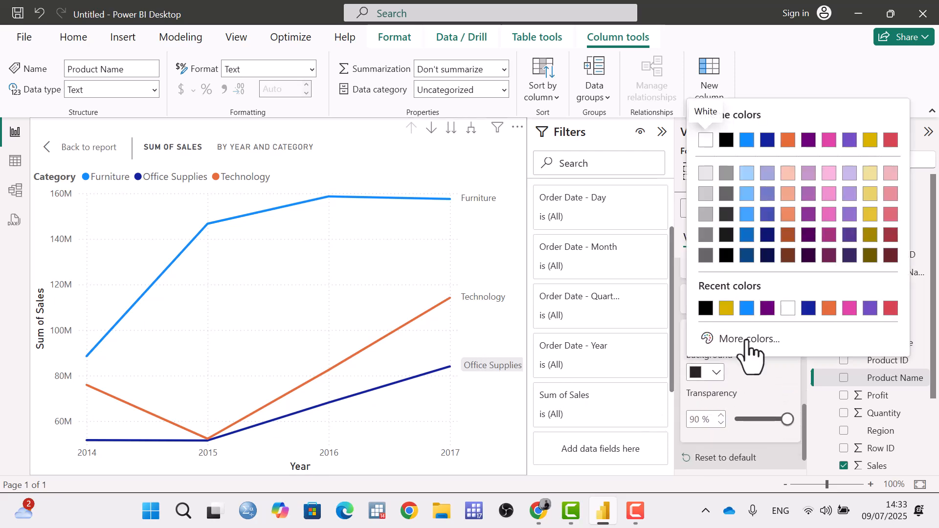
{"action": "left_click", "coordinate": [744, 307]}
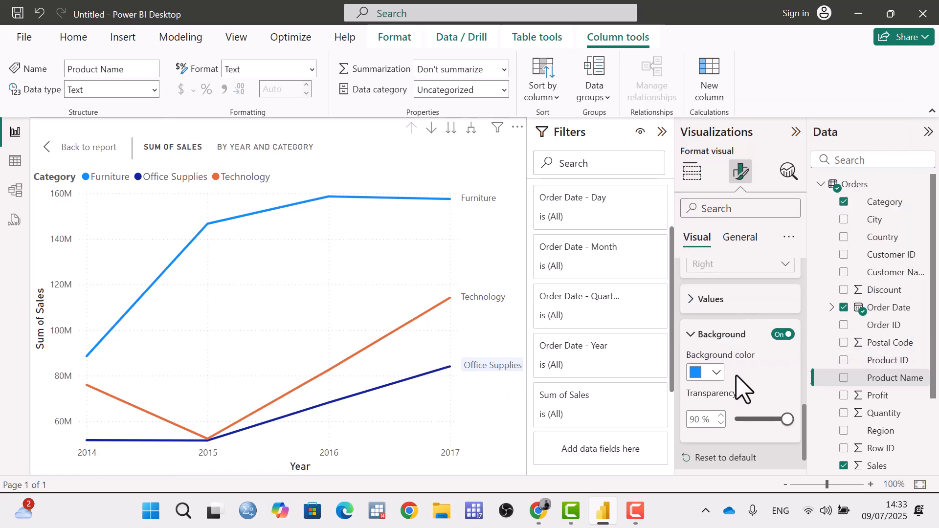
{"action": "left_click", "coordinate": [717, 374]}
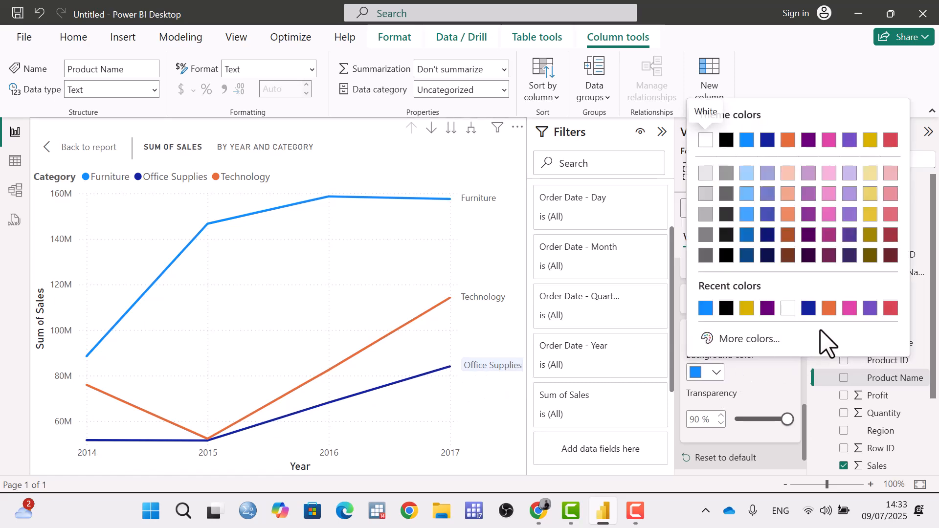
{"action": "left_click", "coordinate": [849, 308]}
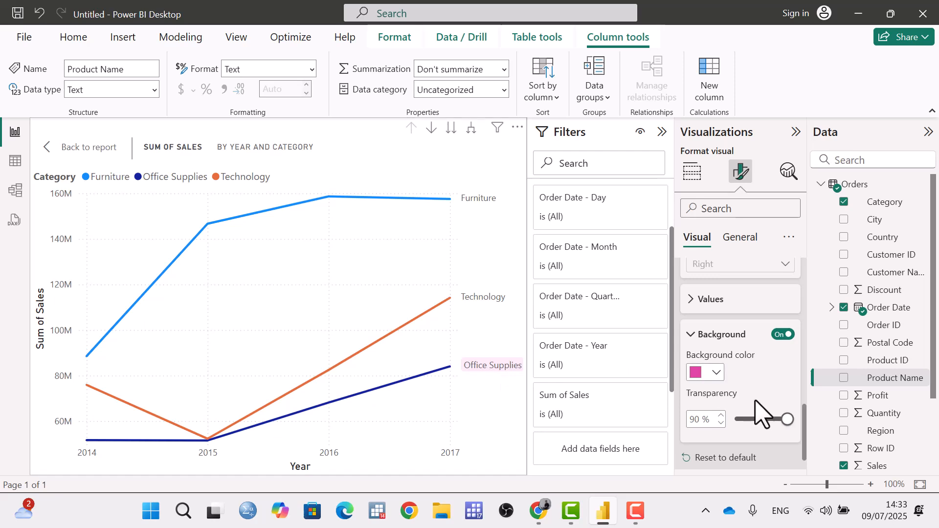
Reset the series label settings to their defaults and collapse them.
{"action": "scroll", "coordinate": [753, 435], "scroll_direction": "down", "scroll_amount": 1}
{"action": "left_click", "coordinate": [737, 429]}
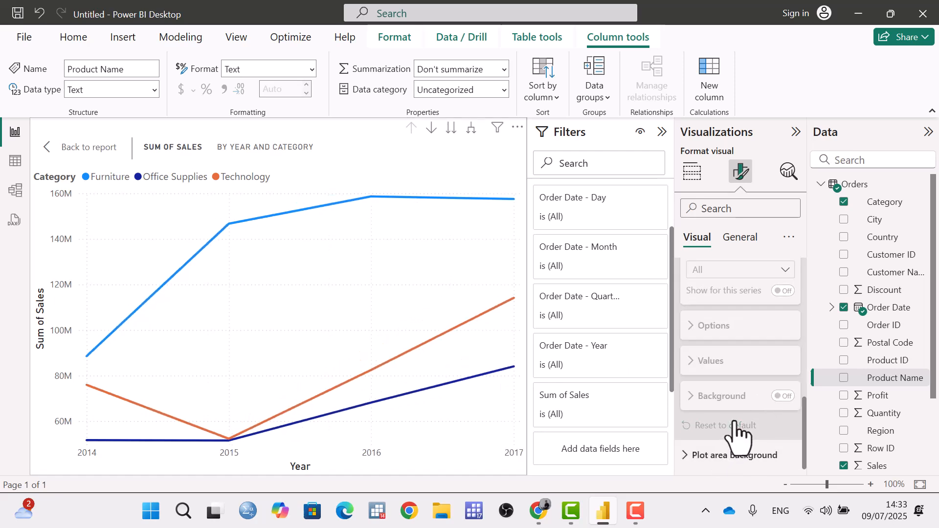
{"action": "scroll", "coordinate": [729, 392], "scroll_direction": "up", "scroll_amount": 5}
{"action": "left_click", "coordinate": [686, 343]}
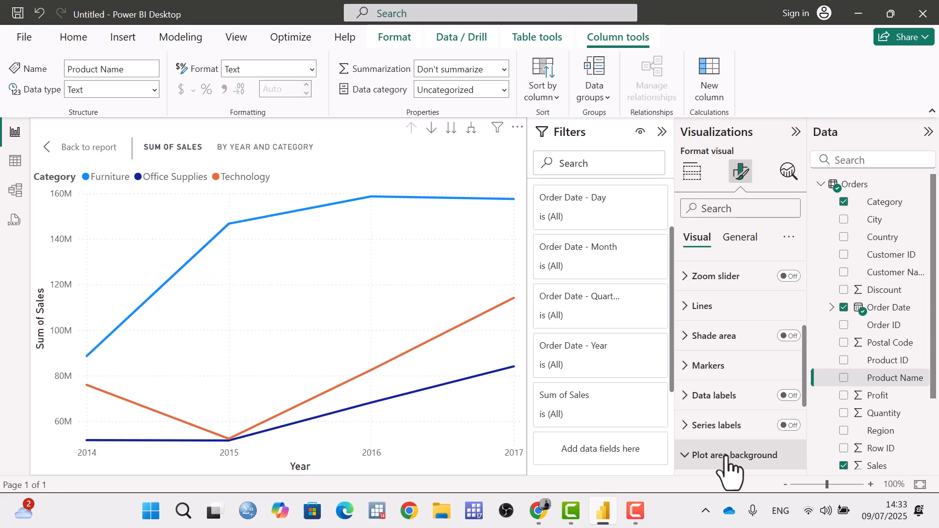
Add the image backgroungd.jpeg from the Desktop as the plot area background and set its image fit to Fit.
{"action": "scroll", "coordinate": [751, 446], "scroll_direction": "down", "scroll_amount": 3}
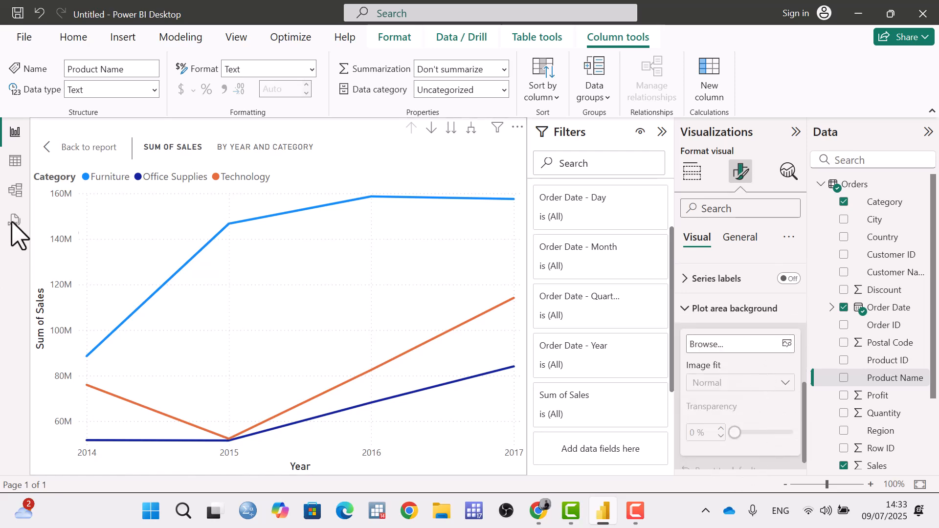
{"action": "left_click", "coordinate": [791, 345]}
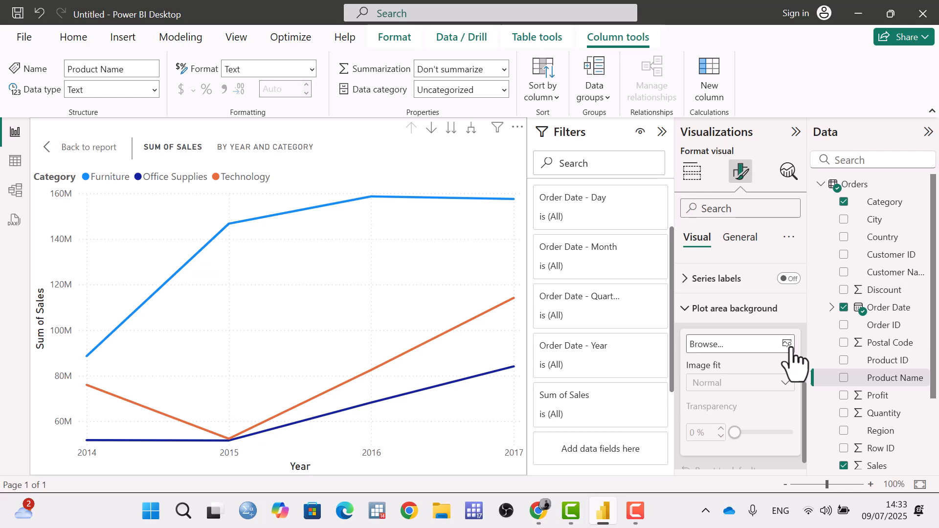
{"action": "scroll", "coordinate": [98, 198], "scroll_direction": "up", "scroll_amount": 5}
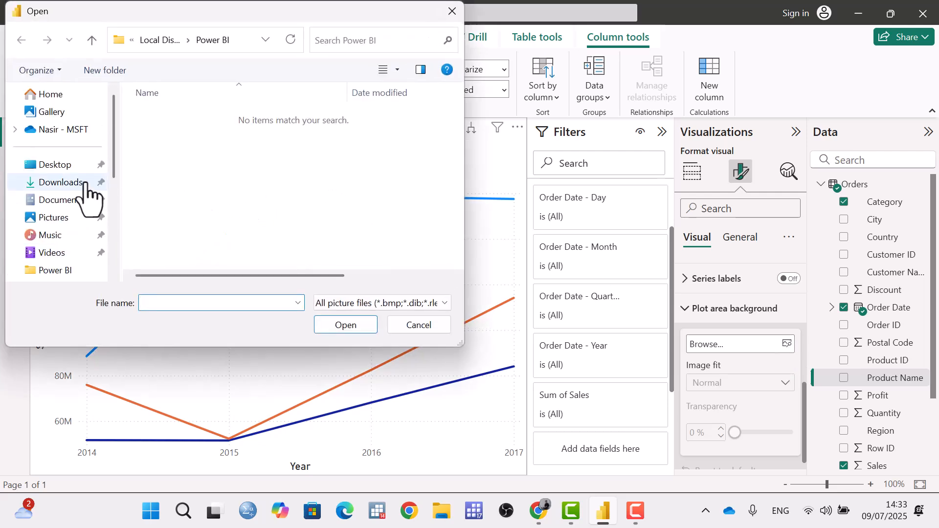
{"action": "left_click", "coordinate": [73, 167]}
{"action": "double_click", "coordinate": [332, 223]}
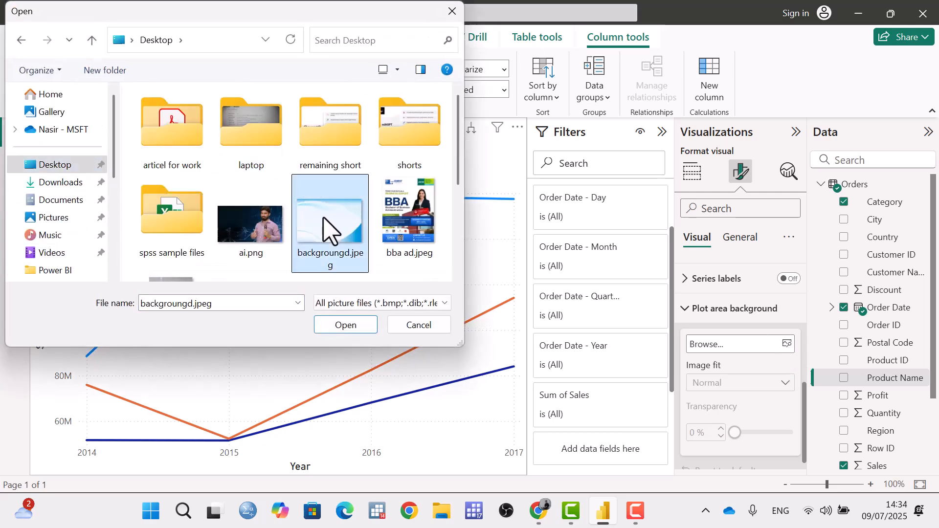
{"action": "left_click", "coordinate": [778, 386]}
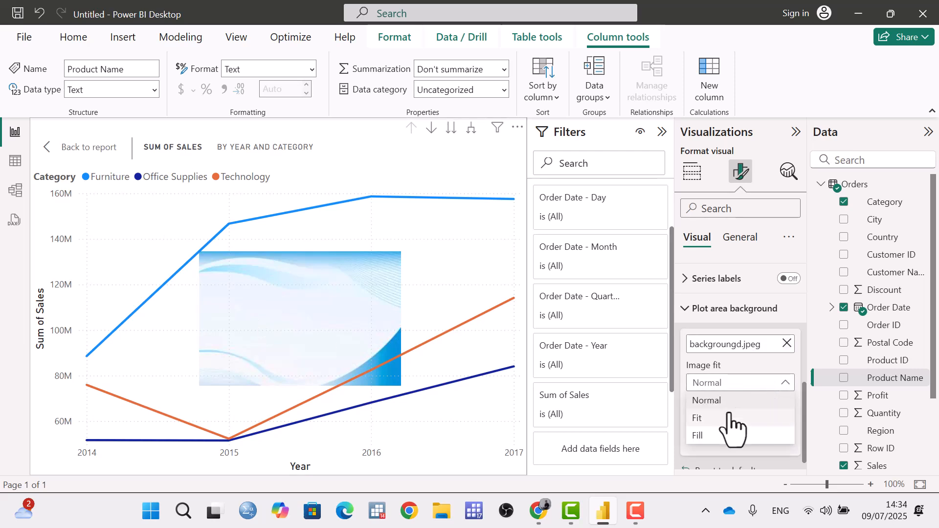
{"action": "left_click", "coordinate": [719, 420]}
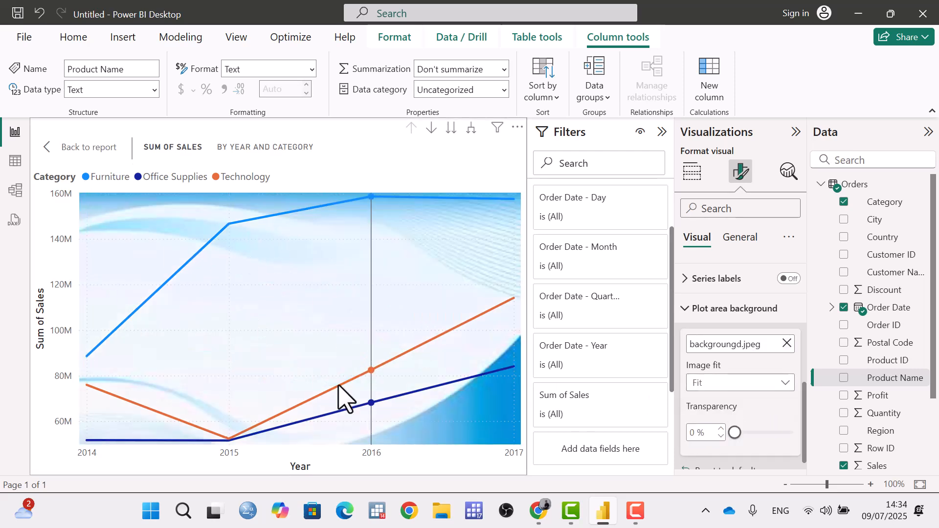
Reset the plot area background to its default and collapse its settings.
{"action": "scroll", "coordinate": [734, 434], "scroll_direction": "down", "scroll_amount": 2}
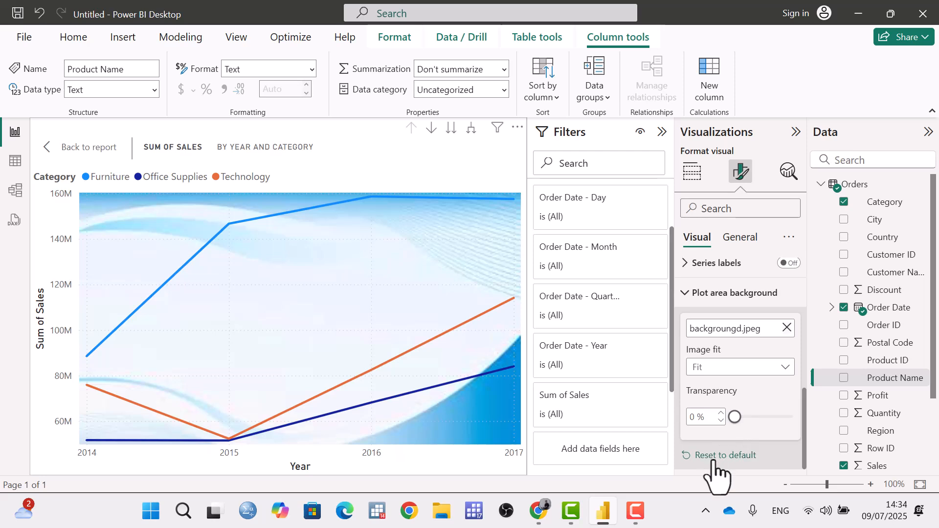
{"action": "left_click", "coordinate": [714, 456]}
{"action": "left_click", "coordinate": [691, 293]}
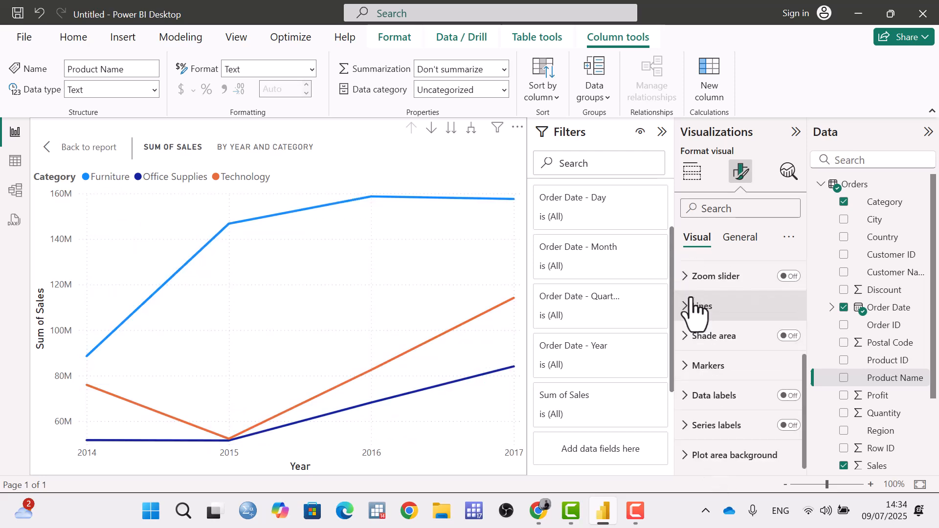
Open the line chart's general formatting and expand its size properties.
{"action": "scroll", "coordinate": [691, 298], "scroll_direction": "up", "scroll_amount": 3}
{"action": "left_click", "coordinate": [756, 238]}
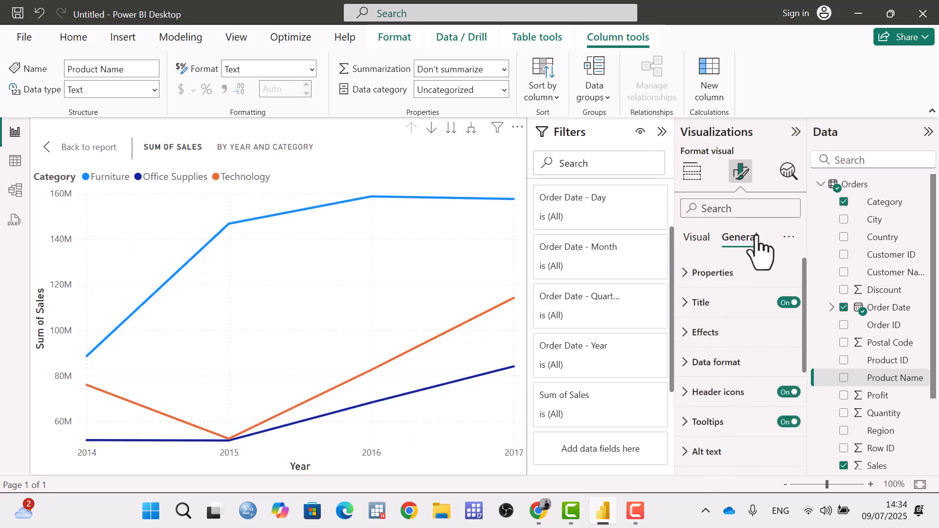
{"action": "left_click", "coordinate": [689, 279]}
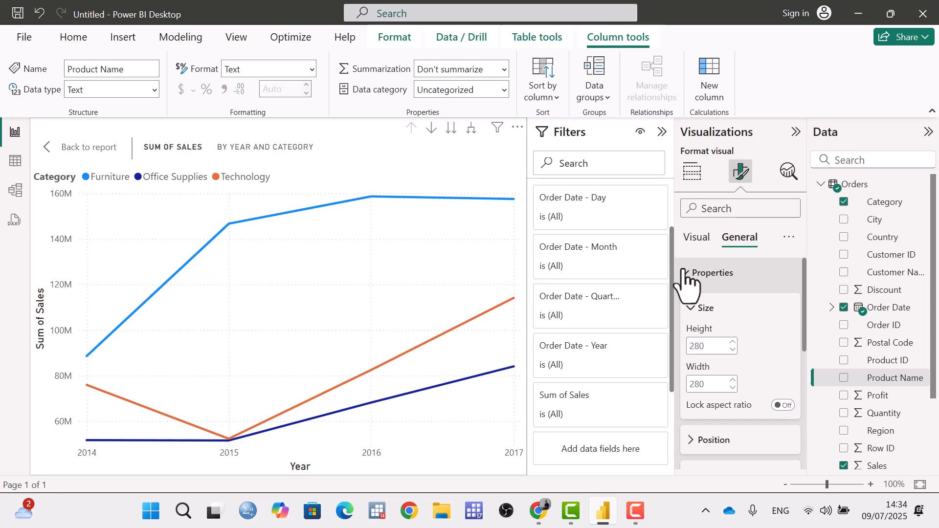
Return to the report page, widen the line chart to about 491, and move it down to a vertical position of about 52.
{"action": "left_click", "coordinate": [91, 148]}
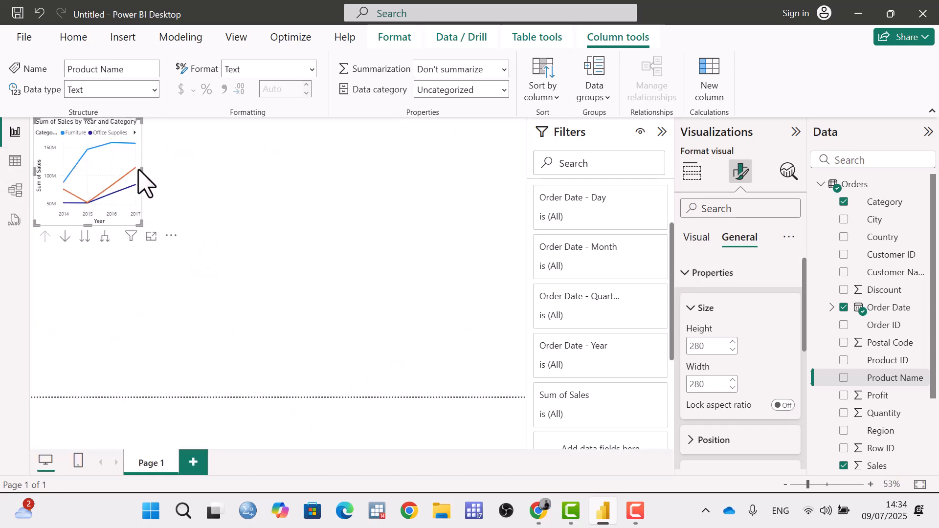
{"action": "left_click_drag", "start_coordinate": [141, 169], "coordinate": [224, 171]}
{"action": "left_click_drag", "start_coordinate": [131, 230], "coordinate": [132, 251]}
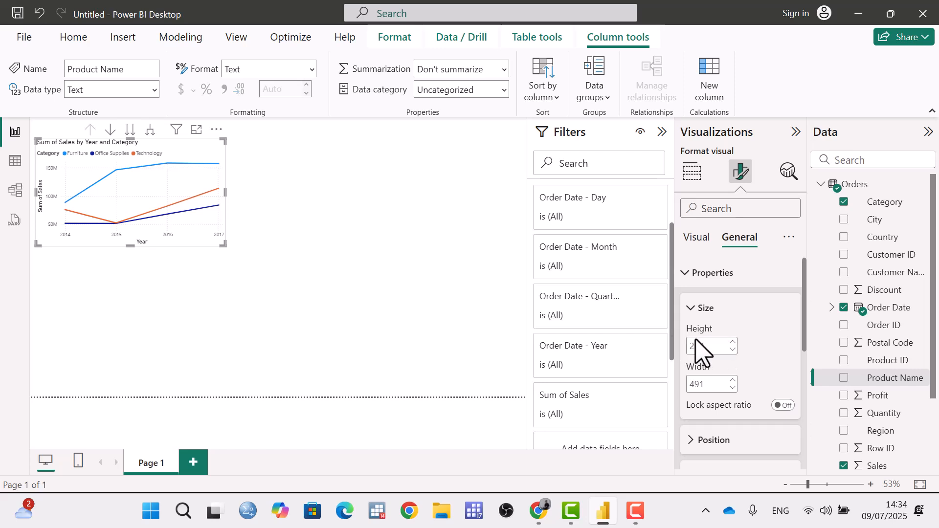
Expand the line chart's position settings to examine its horizontal and vertical placement.
{"action": "scroll", "coordinate": [752, 354], "scroll_direction": "down", "scroll_amount": 2}
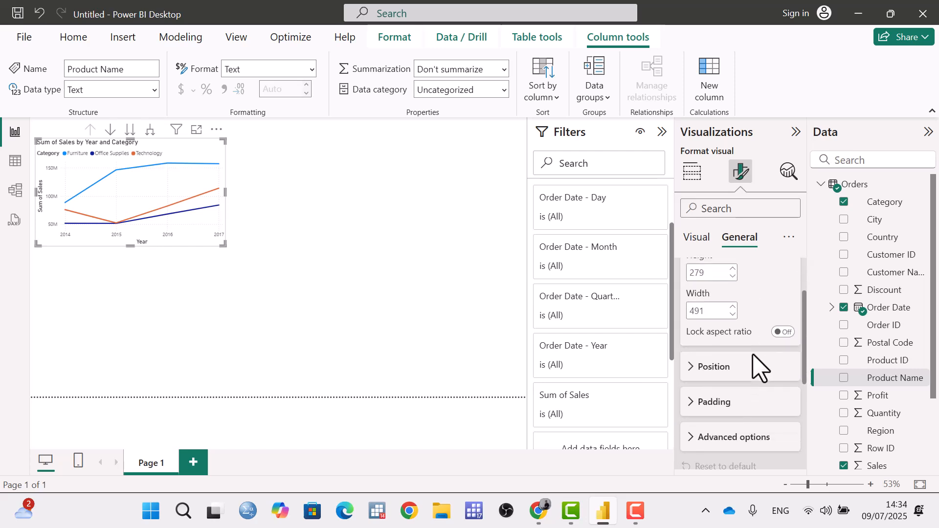
{"action": "left_click", "coordinate": [692, 371]}
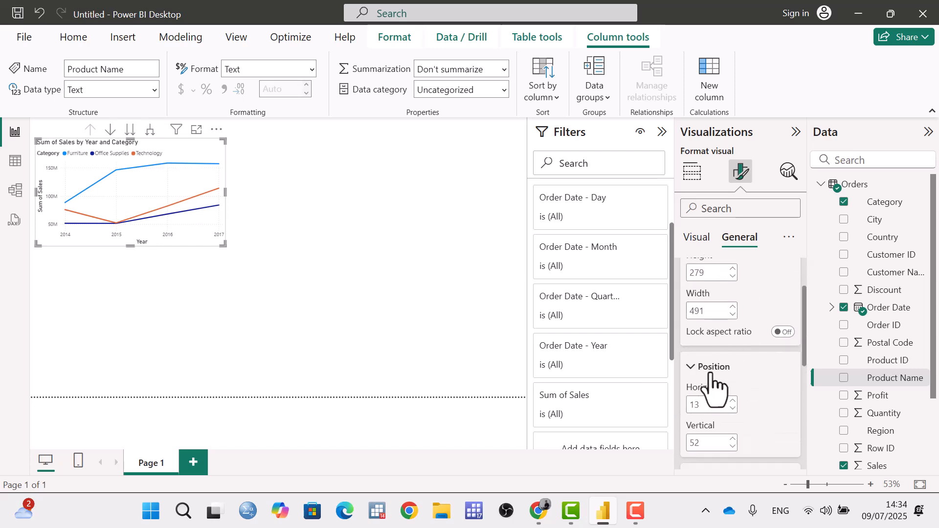
{"action": "scroll", "coordinate": [744, 399], "scroll_direction": "down", "scroll_amount": 2}
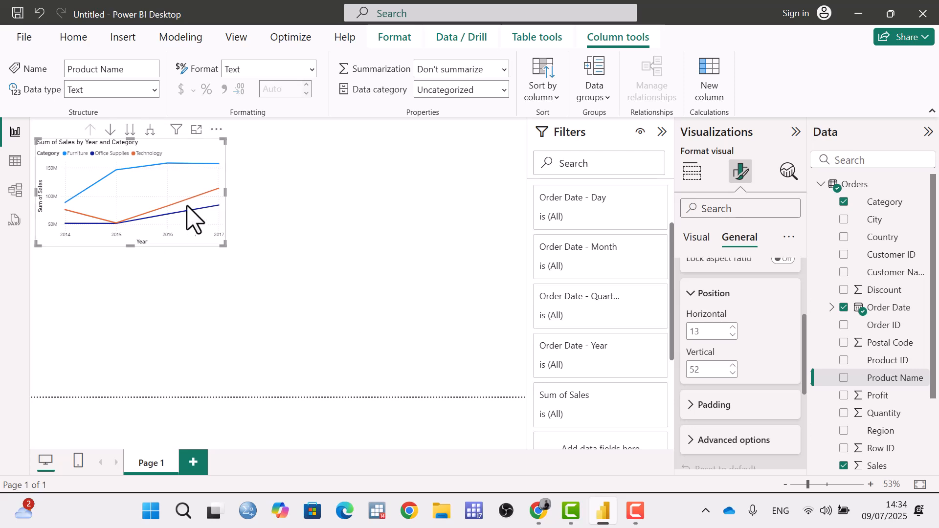
Set the line chart's top padding to 7 px and collapse the general properties.
{"action": "scroll", "coordinate": [737, 368], "scroll_direction": "down", "scroll_amount": 2}
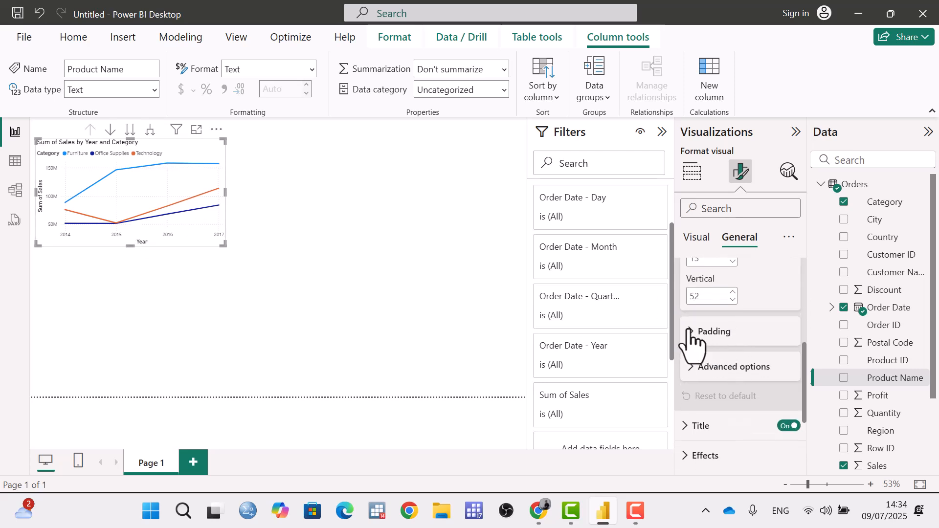
{"action": "left_click", "coordinate": [692, 333]}
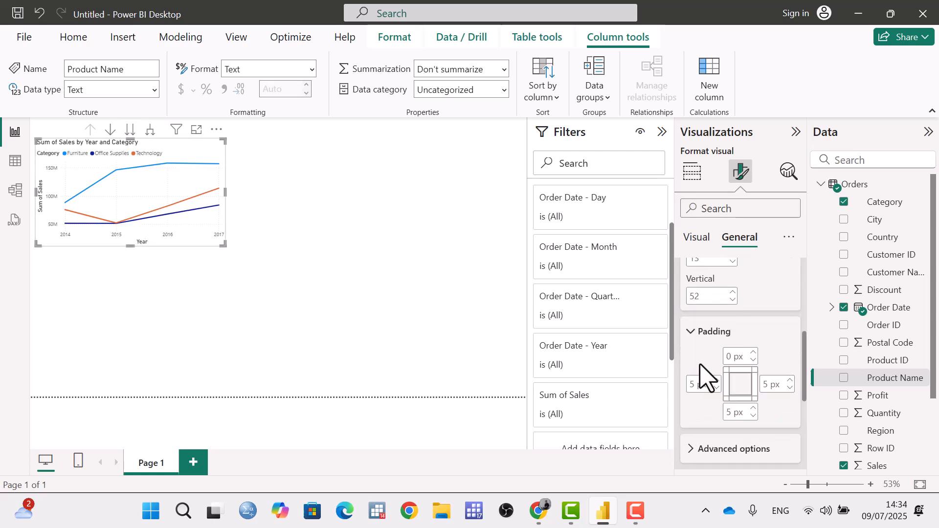
{"action": "left_click", "coordinate": [754, 354]}
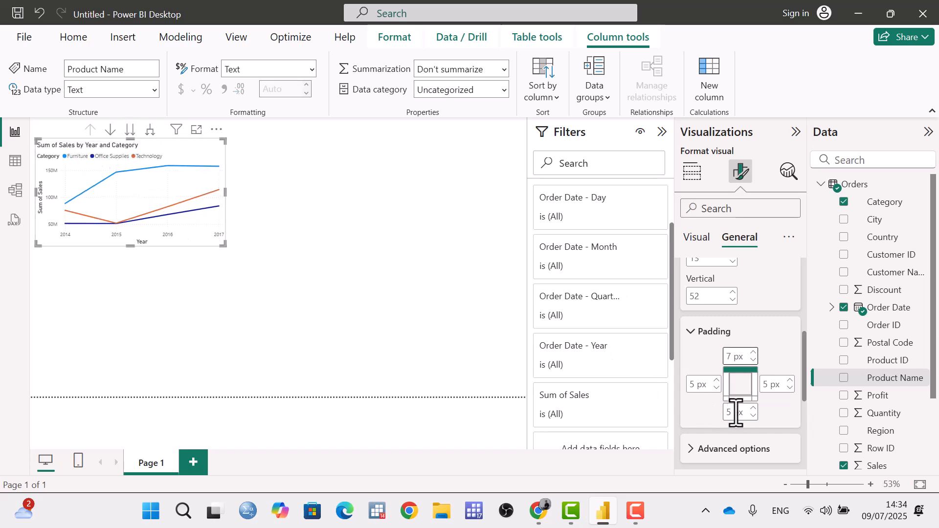
{"action": "scroll", "coordinate": [716, 345], "scroll_direction": "up", "scroll_amount": 5}
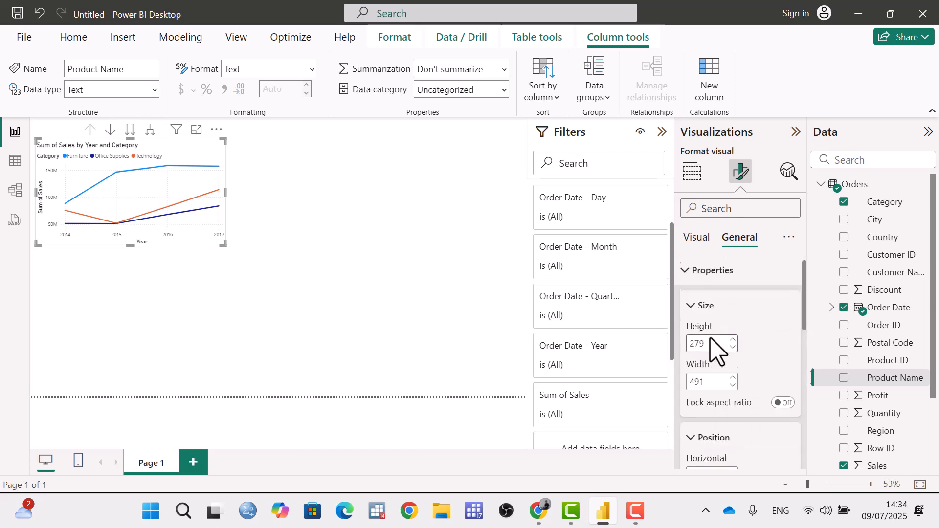
{"action": "left_click", "coordinate": [695, 274]}
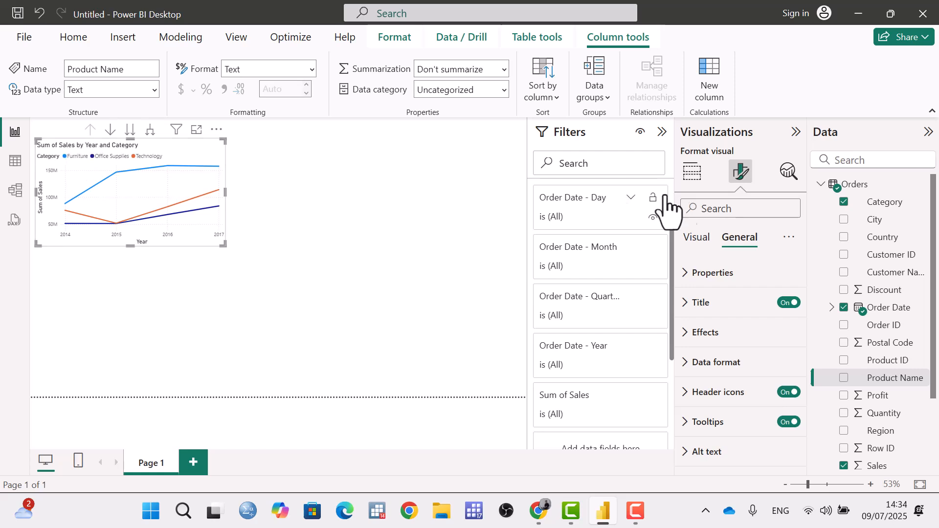
Turn the chart title off and back on, and expand its settings.
{"action": "left_click", "coordinate": [789, 303]}
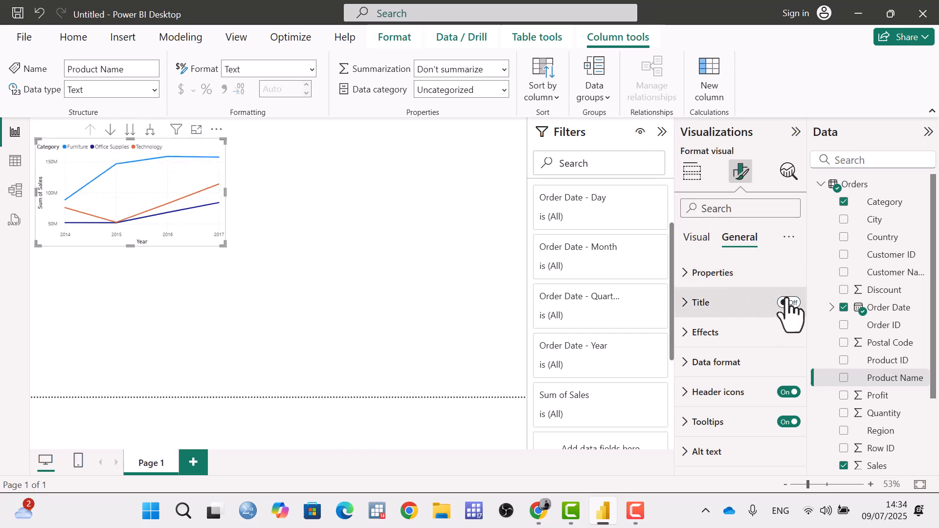
{"action": "left_click", "coordinate": [789, 303]}
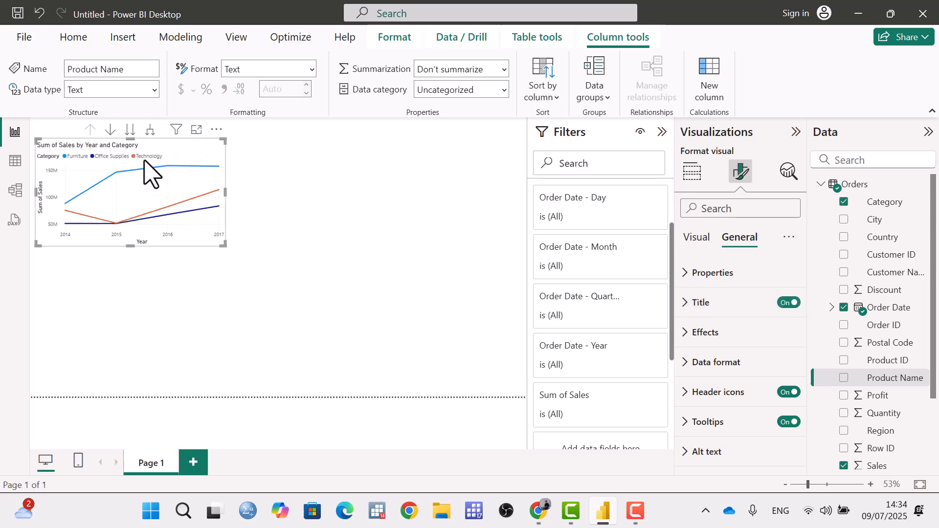
{"action": "left_click", "coordinate": [694, 307]}
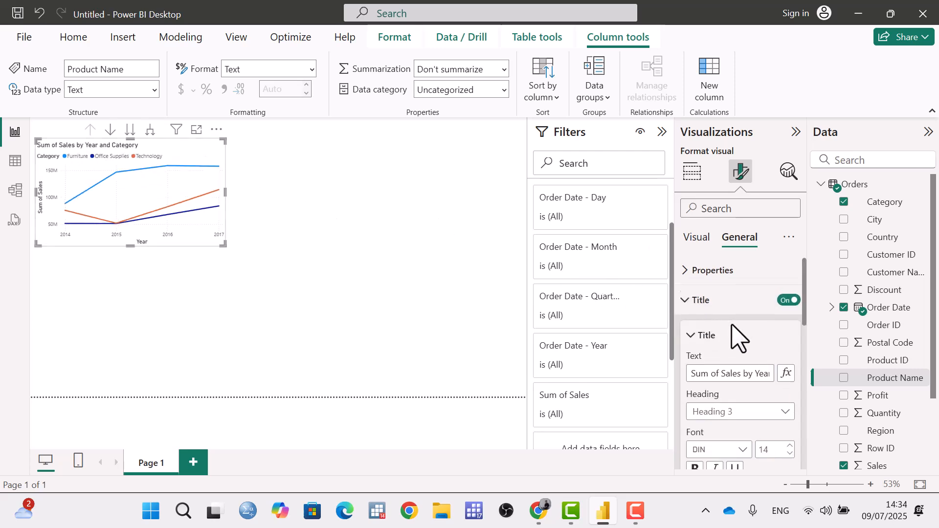
Underline the chart title and set its text color to pink.
{"action": "scroll", "coordinate": [774, 310], "scroll_direction": "down", "scroll_amount": 2}
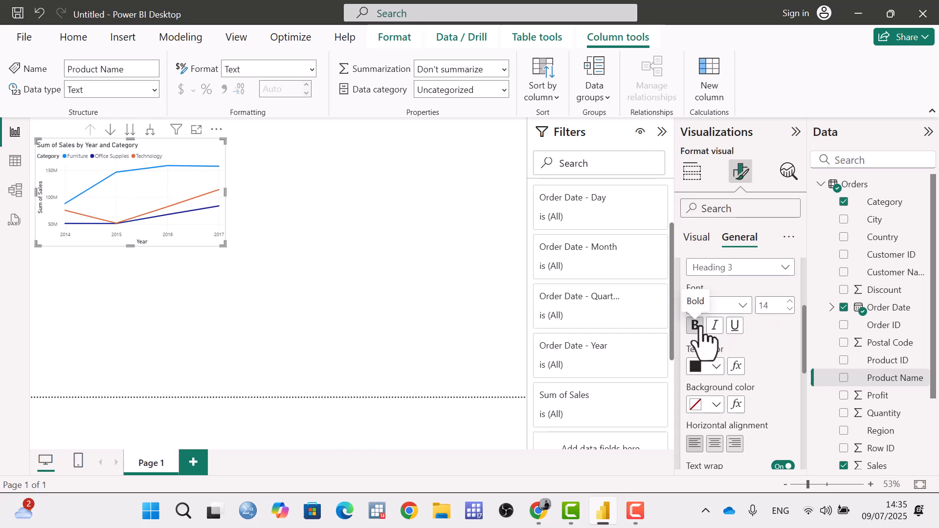
{"action": "left_click", "coordinate": [735, 325]}
{"action": "left_click", "coordinate": [716, 367]}
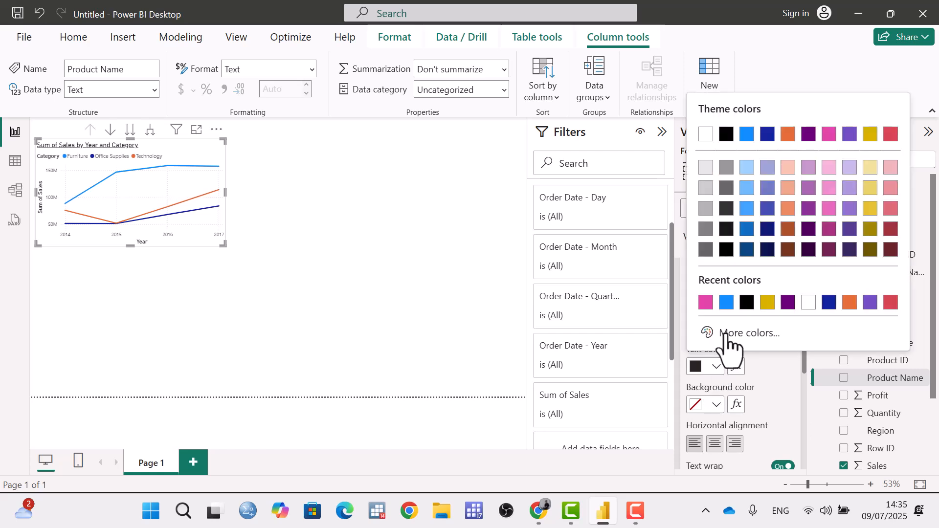
{"action": "left_click", "coordinate": [707, 303]}
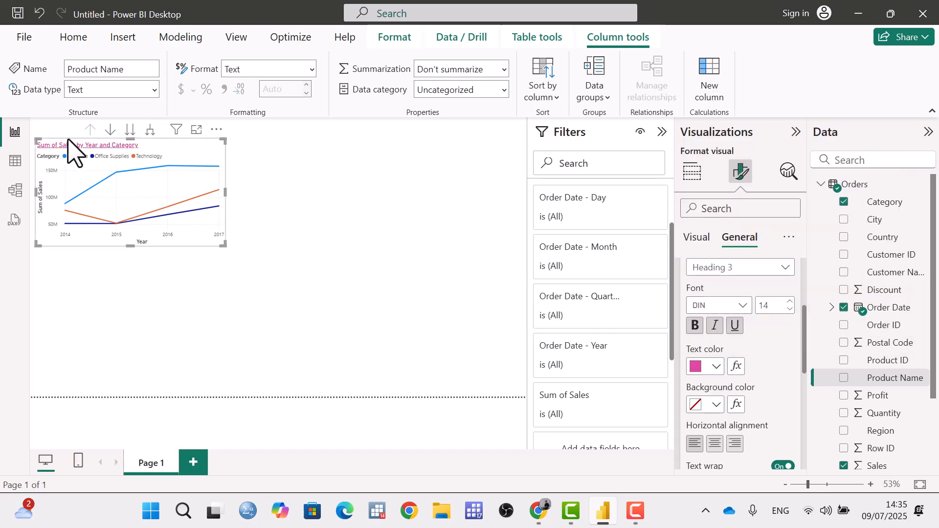
Give the chart title a gold background and right-align it with text wrap off.
{"action": "left_click", "coordinate": [712, 406]}
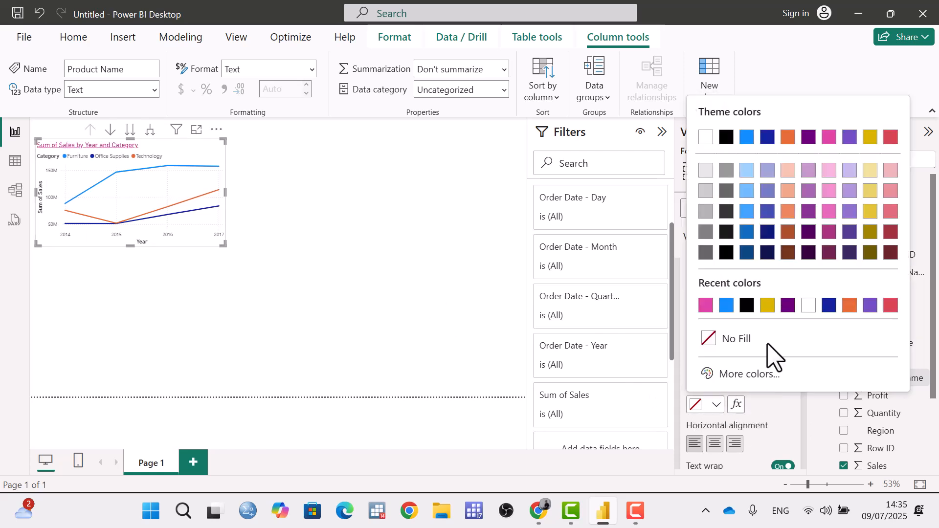
{"action": "left_click", "coordinate": [768, 305]}
{"action": "scroll", "coordinate": [689, 354], "scroll_direction": "down", "scroll_amount": 3}
{"action": "left_click", "coordinate": [731, 371]}
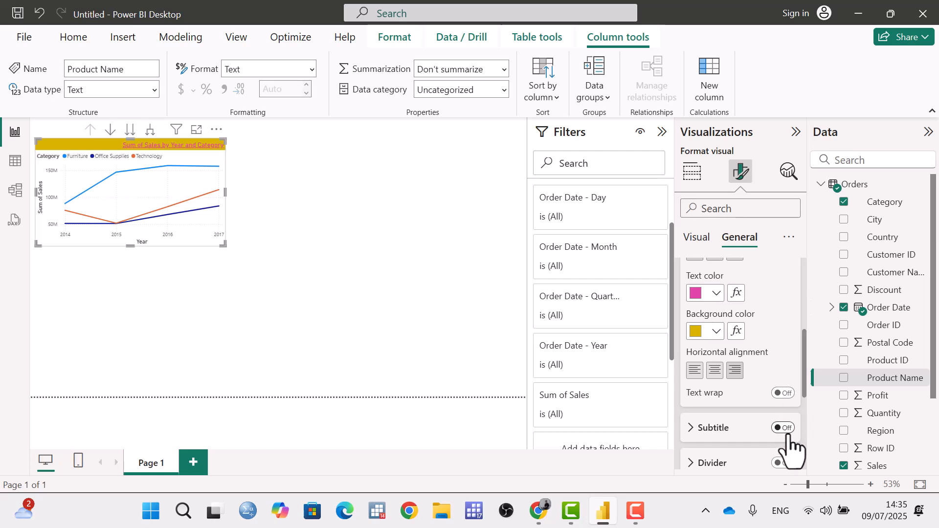
Turn on a divider under the chart title in black with a dashed line style.
{"action": "scroll", "coordinate": [791, 431], "scroll_direction": "down", "scroll_amount": 3}
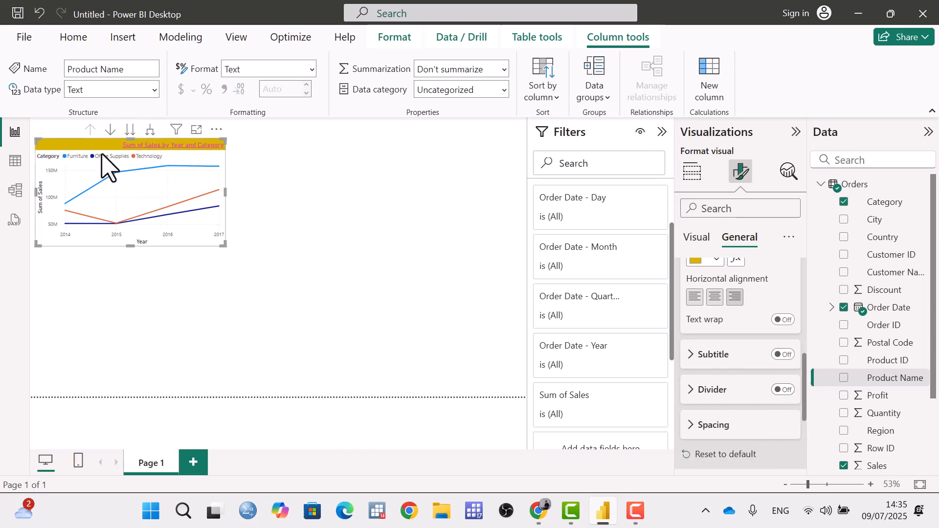
{"action": "left_click", "coordinate": [784, 390]}
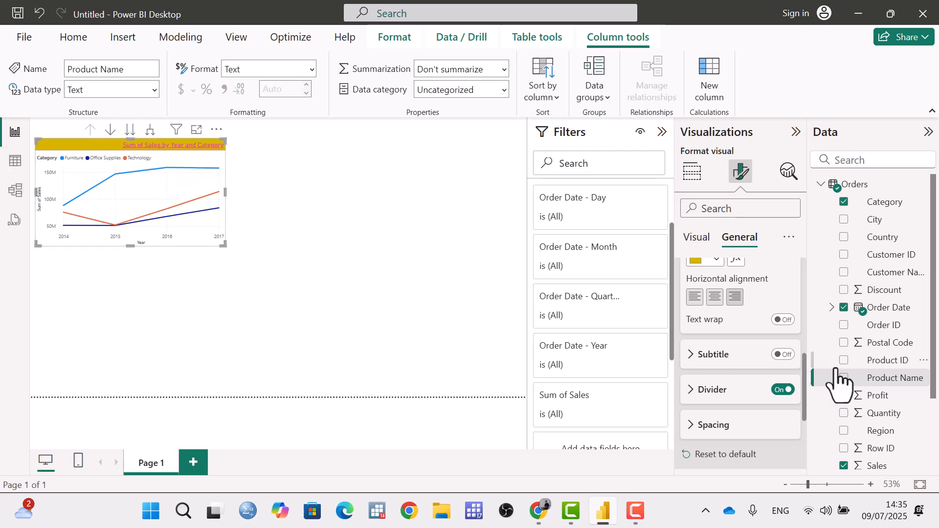
{"action": "left_click", "coordinate": [705, 391]}
{"action": "scroll", "coordinate": [709, 392], "scroll_direction": "down", "scroll_amount": 3}
{"action": "left_click", "coordinate": [714, 355]}
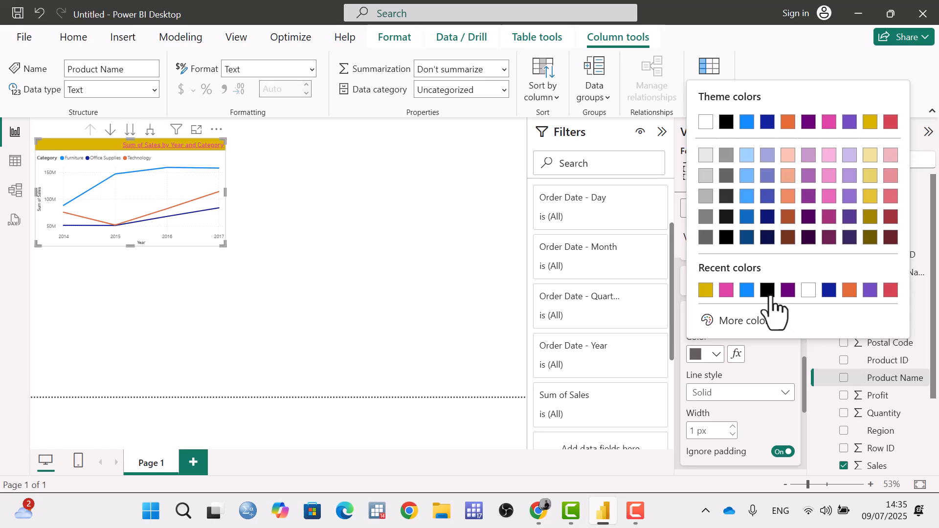
{"action": "left_click", "coordinate": [767, 291]}
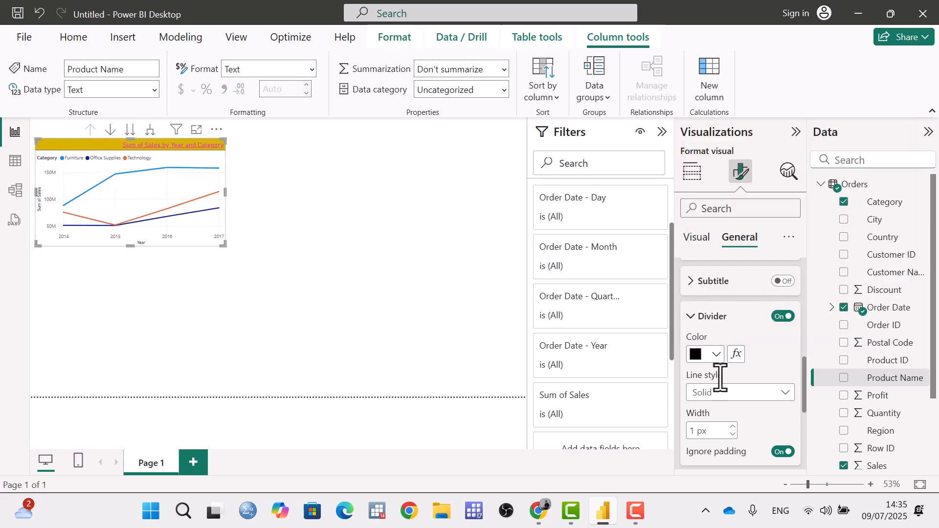
{"action": "scroll", "coordinate": [724, 367], "scroll_direction": "down", "scroll_amount": 3}
{"action": "left_click", "coordinate": [756, 321]}
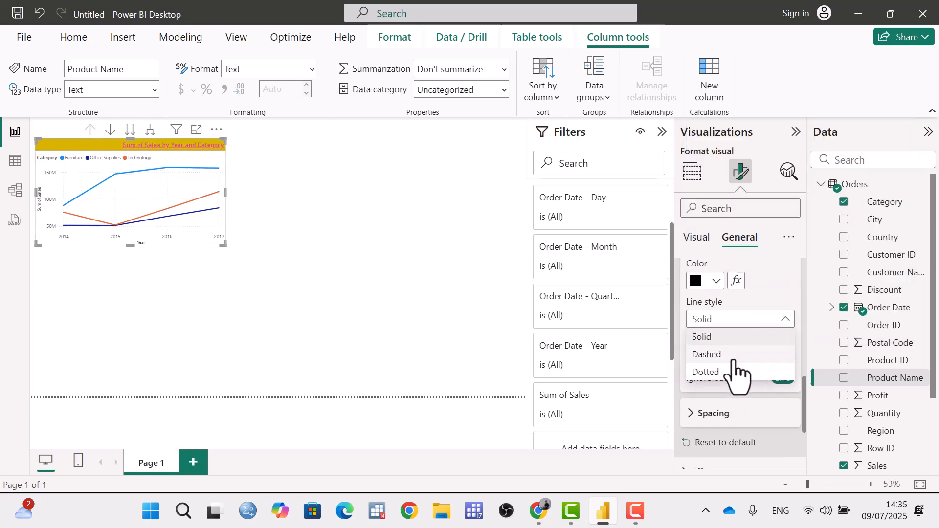
{"action": "left_click", "coordinate": [731, 356]}
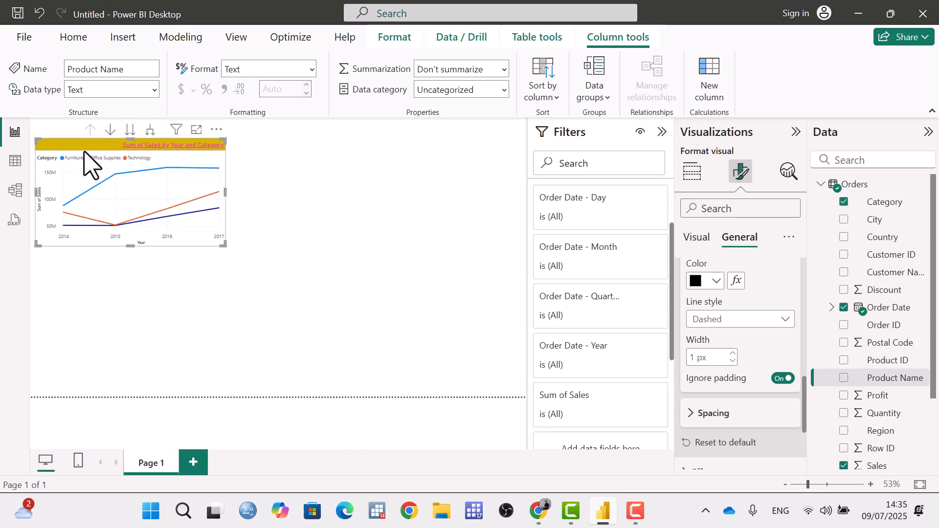
Reset all title settings to default and collapse the divider options.
{"action": "scroll", "coordinate": [734, 381], "scroll_direction": "down", "scroll_amount": 5}
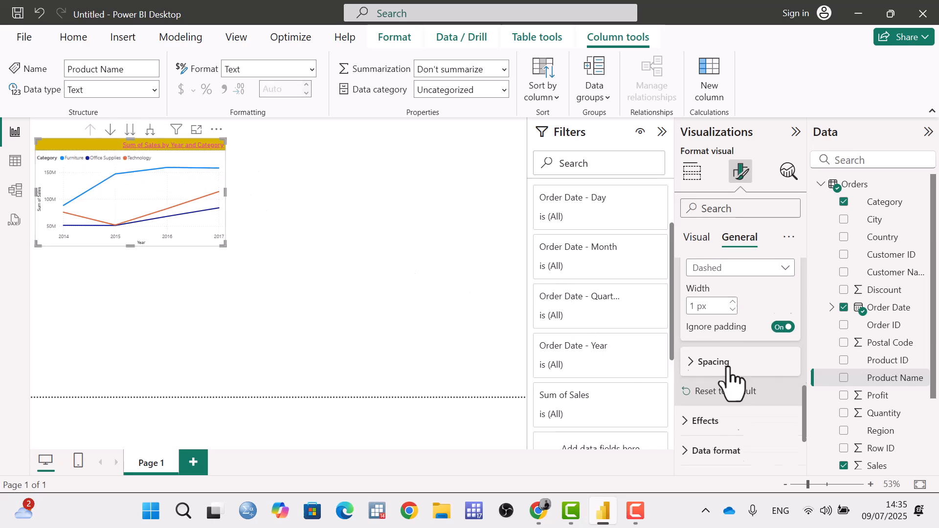
{"action": "left_click", "coordinate": [742, 313]}
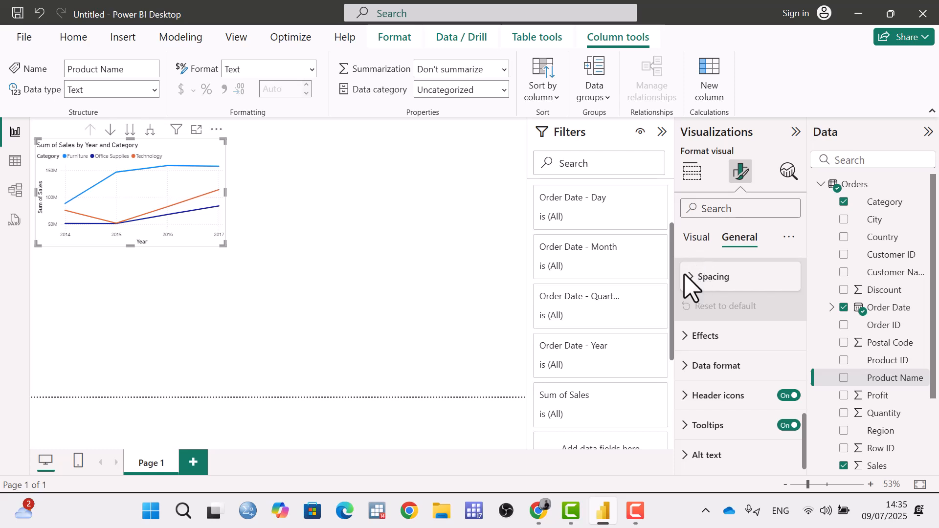
{"action": "scroll", "coordinate": [714, 310], "scroll_direction": "up", "scroll_amount": 5}
{"action": "scroll", "coordinate": [719, 343], "scroll_direction": "up", "scroll_amount": 3}
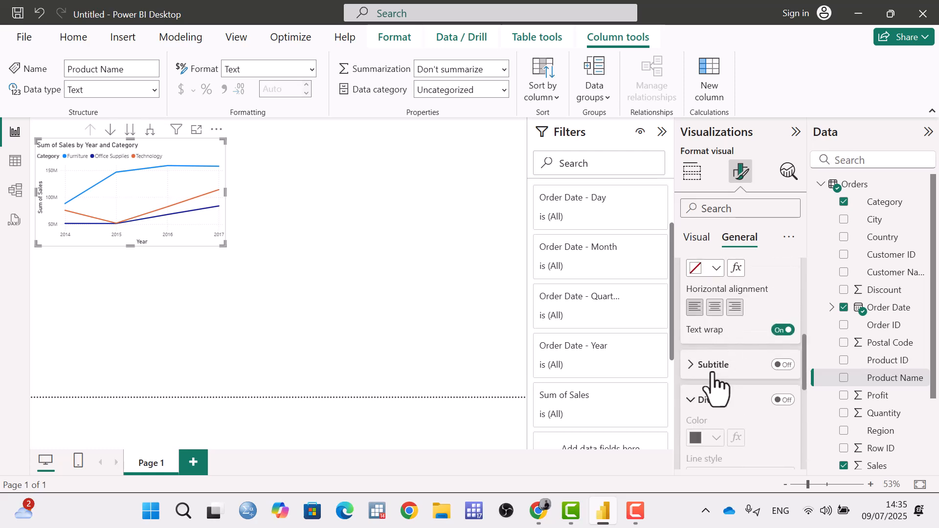
{"action": "left_click", "coordinate": [695, 399]}
{"action": "scroll", "coordinate": [734, 401], "scroll_direction": "down", "scroll_amount": 2}
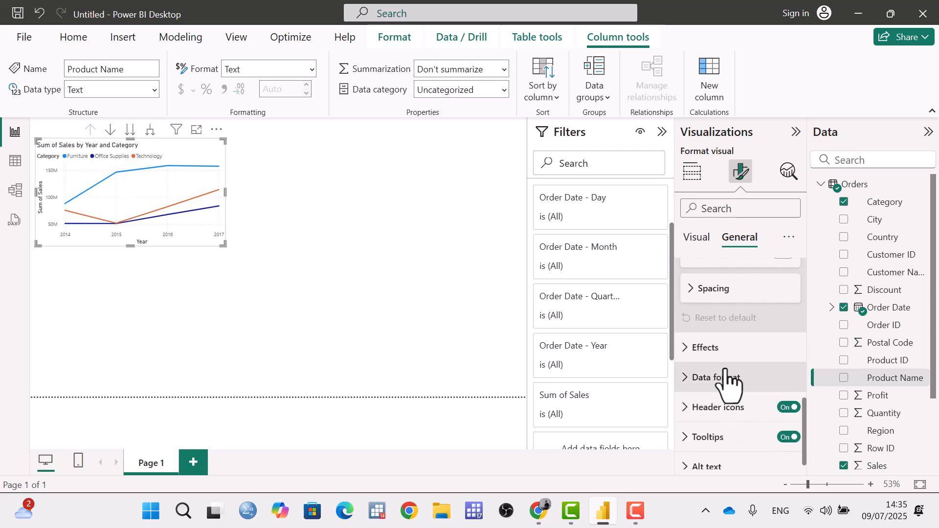
Expand the chart's effects and set the background color to blue.
{"action": "left_click", "coordinate": [708, 354]}
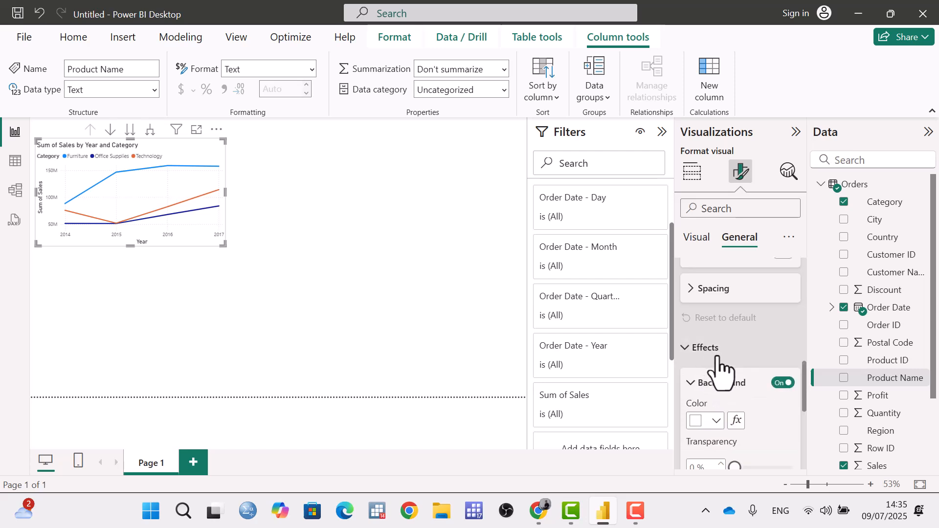
{"action": "scroll", "coordinate": [728, 371], "scroll_direction": "down", "scroll_amount": 2}
{"action": "left_click", "coordinate": [783, 310]}
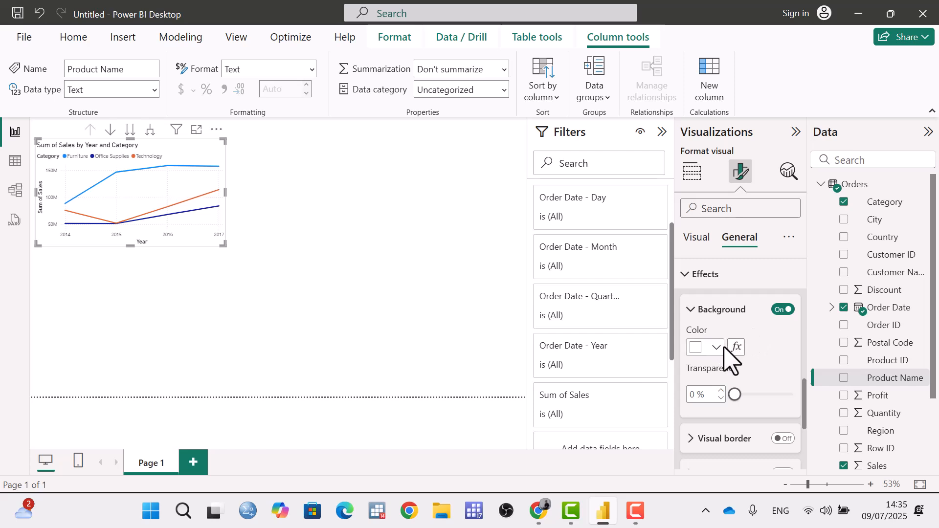
{"action": "left_click", "coordinate": [718, 348]}
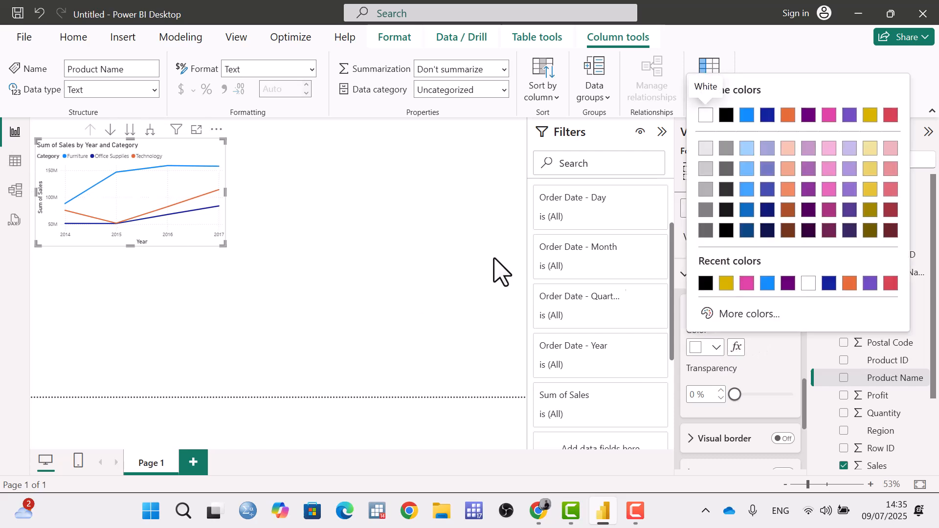
{"action": "left_click", "coordinate": [768, 284]}
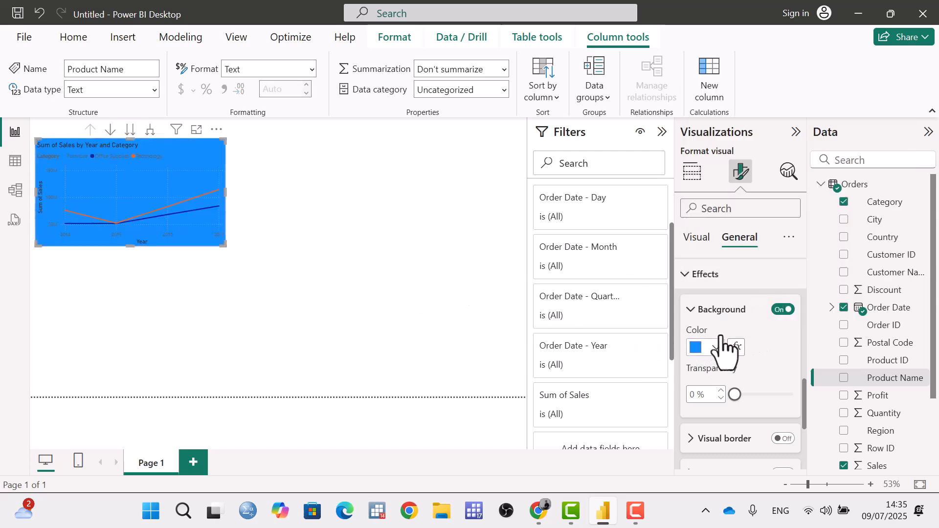
Expand the chart's shadow settings to examine the color, offset and position options, and collapse them.
{"action": "scroll", "coordinate": [734, 377], "scroll_direction": "down", "scroll_amount": 2}
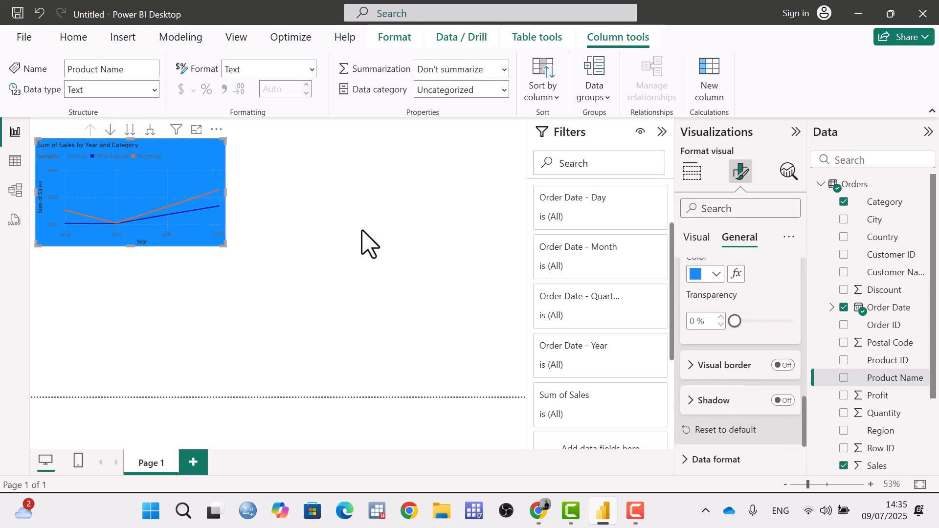
{"action": "left_click", "coordinate": [715, 401]}
{"action": "scroll", "coordinate": [739, 406], "scroll_direction": "down", "scroll_amount": 2}
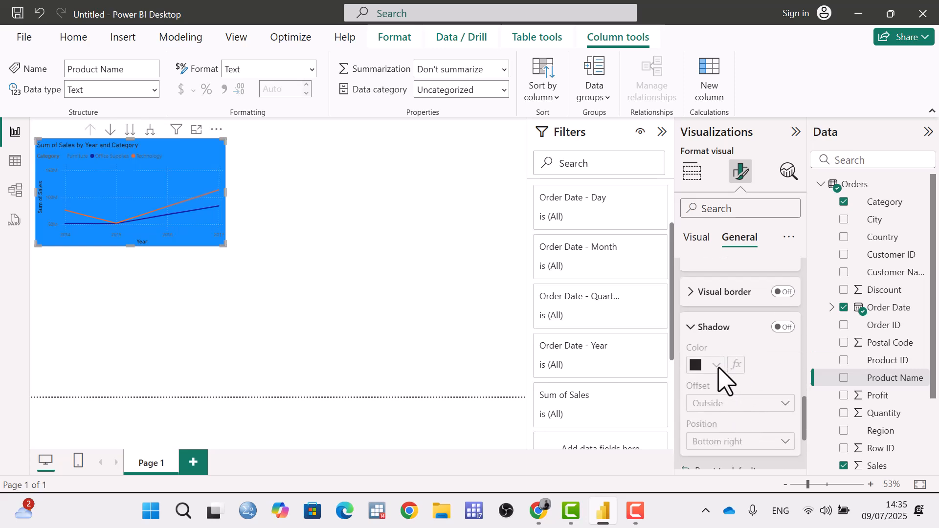
{"action": "scroll", "coordinate": [739, 377], "scroll_direction": "up", "scroll_amount": 2}
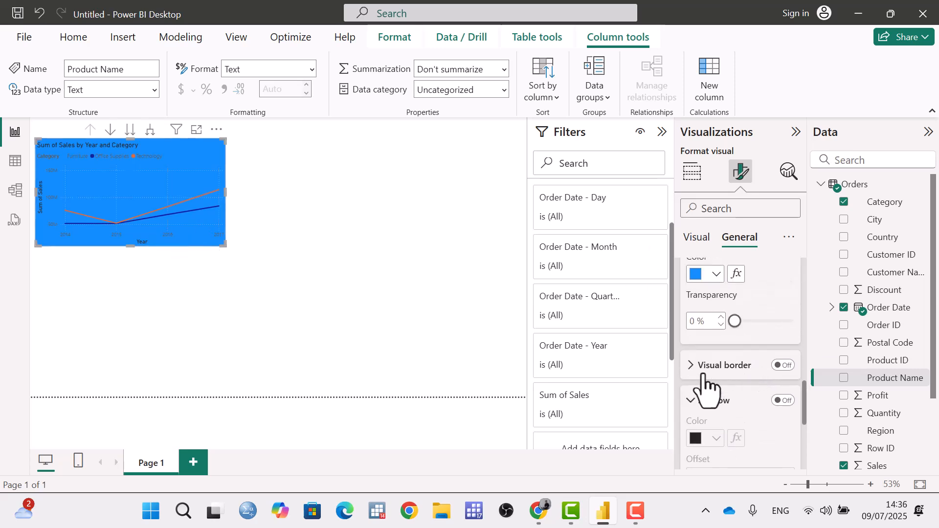
{"action": "left_click", "coordinate": [710, 401]}
Reset the chart's effects to default and toggle its header icons.
{"action": "scroll", "coordinate": [714, 411], "scroll_direction": "down", "scroll_amount": 3}
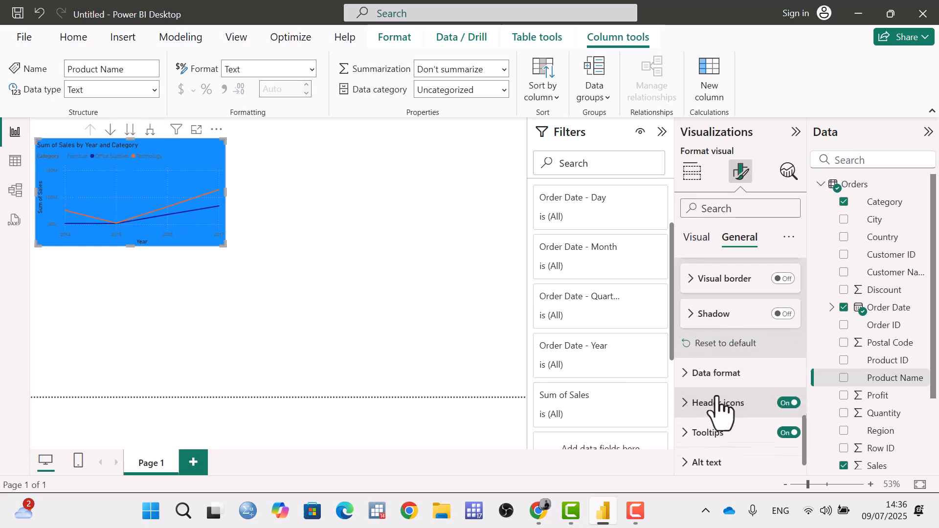
{"action": "left_click", "coordinate": [734, 338]}
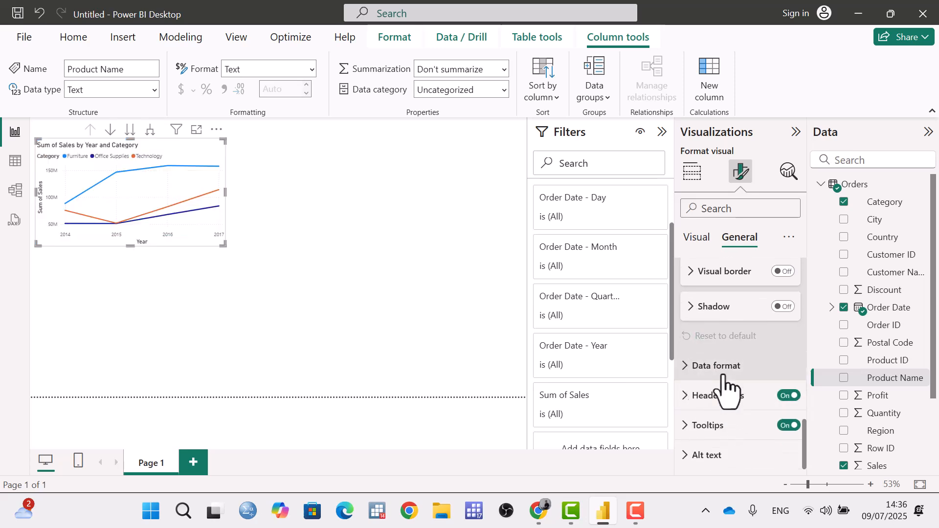
{"action": "left_click", "coordinate": [789, 396]}
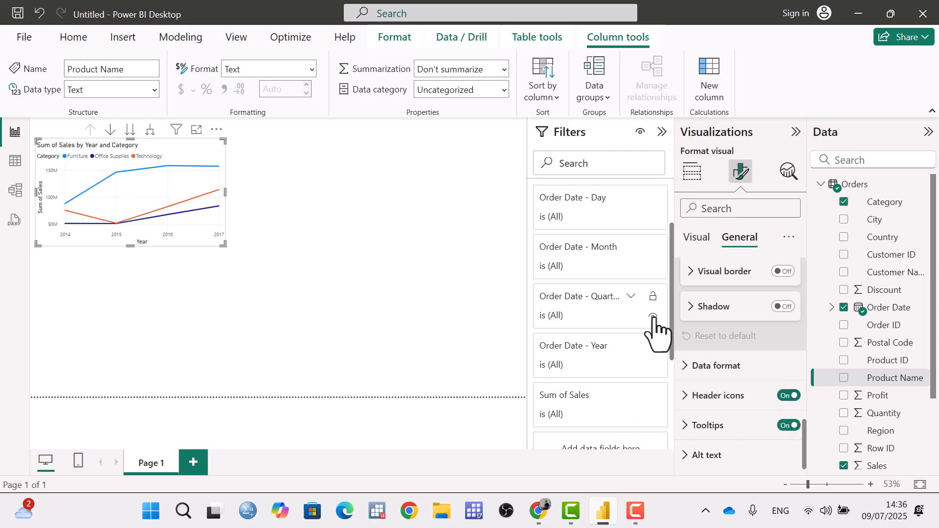
Collapse the chart's title settings.
{"action": "scroll", "coordinate": [738, 300], "scroll_direction": "up", "scroll_amount": 6}
{"action": "scroll", "coordinate": [737, 288], "scroll_direction": "up", "scroll_amount": 3}
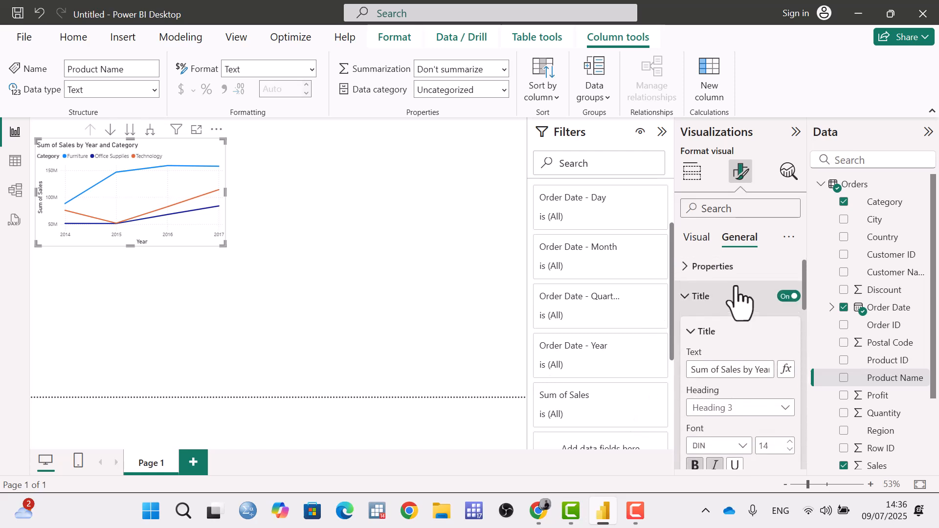
{"action": "left_click", "coordinate": [684, 304]}
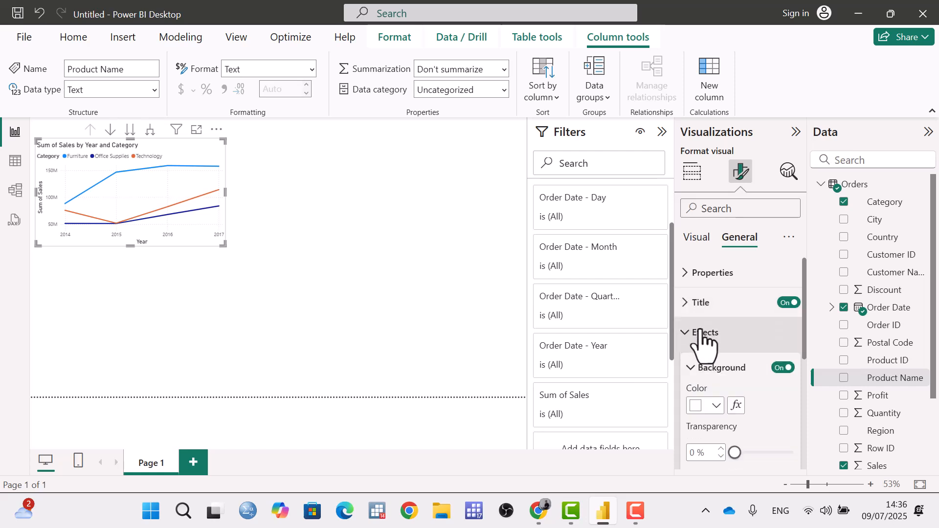
Collapse the effects settings and show the chart's data as a table, switching its layout to side-by-side and back before returning to the report.
{"action": "left_click", "coordinate": [690, 332]}
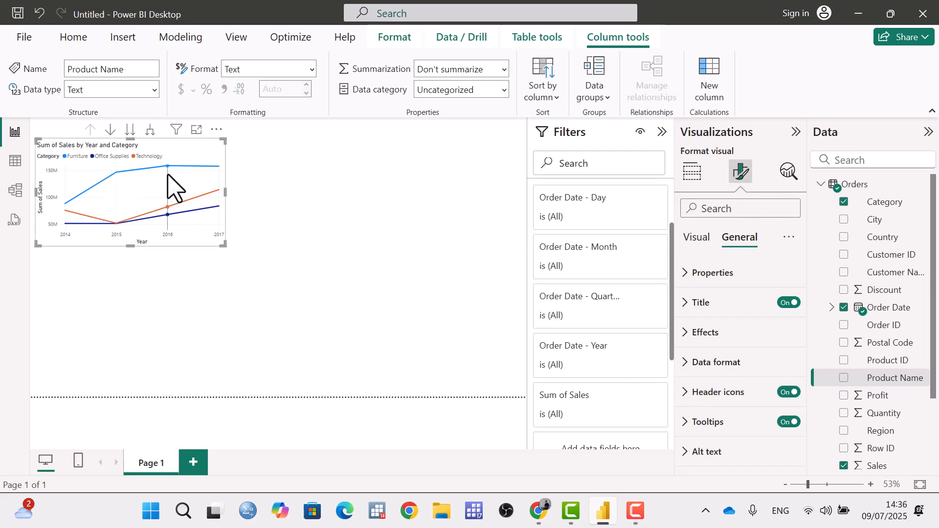
{"action": "left_click", "coordinate": [217, 130]}
{"action": "left_click", "coordinate": [272, 162]}
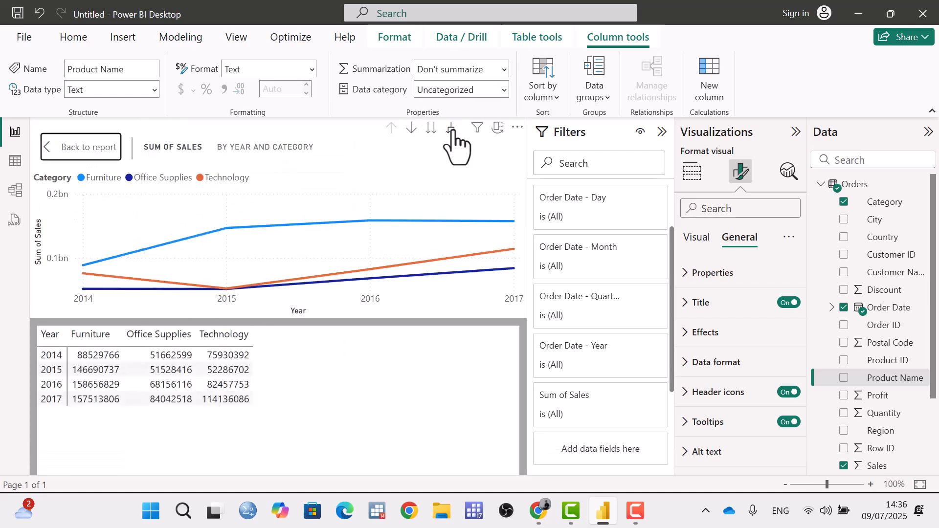
{"action": "left_click", "coordinate": [498, 127]}
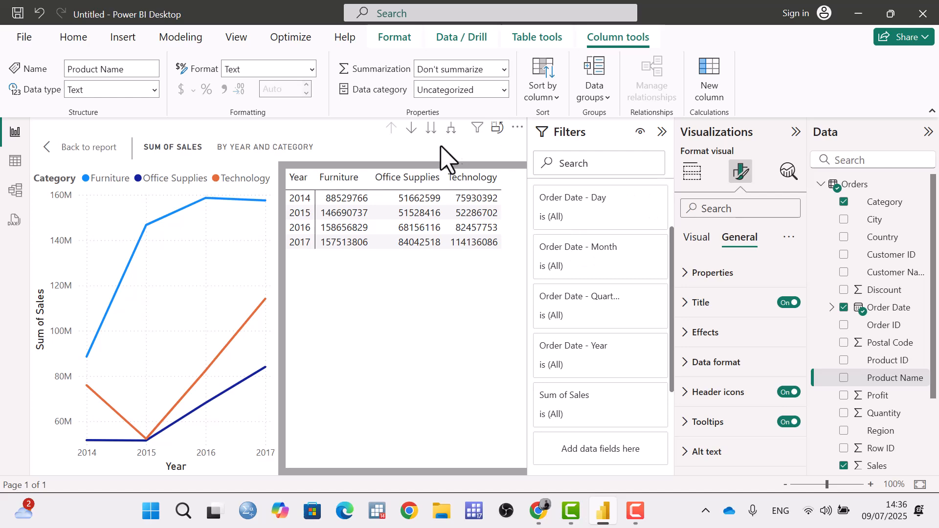
{"action": "left_click", "coordinate": [495, 127]}
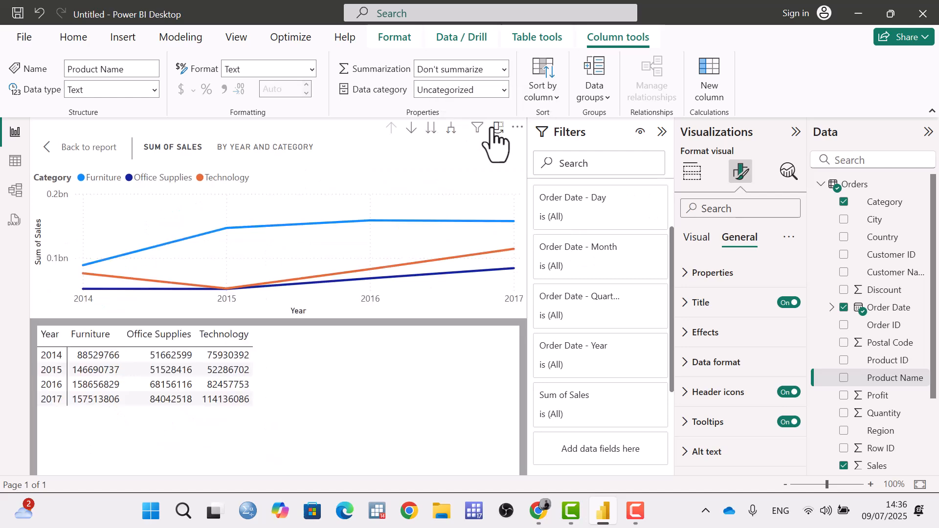
{"action": "left_click", "coordinate": [69, 156]}
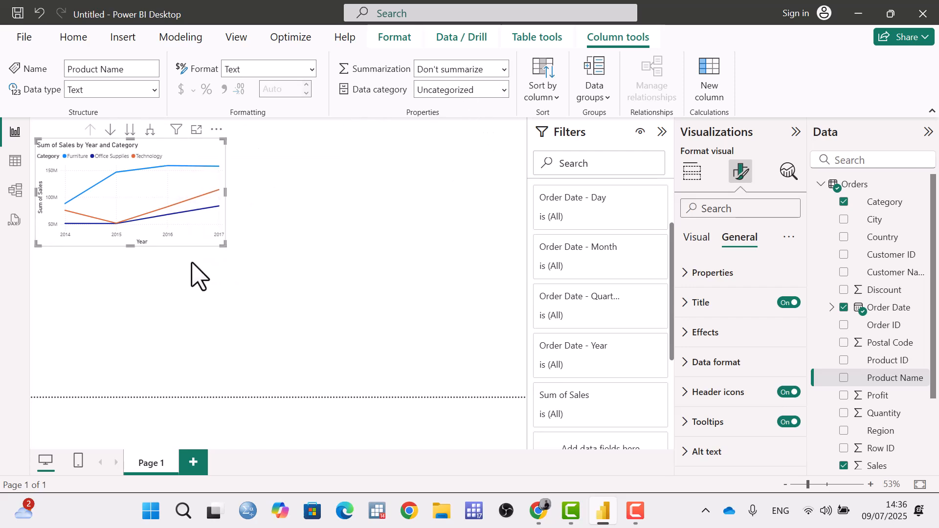
Expand the line chart's date hierarchy through quarter to month, and drill back up to year with drill-down mode turned on.
{"action": "left_click", "coordinate": [151, 130]}
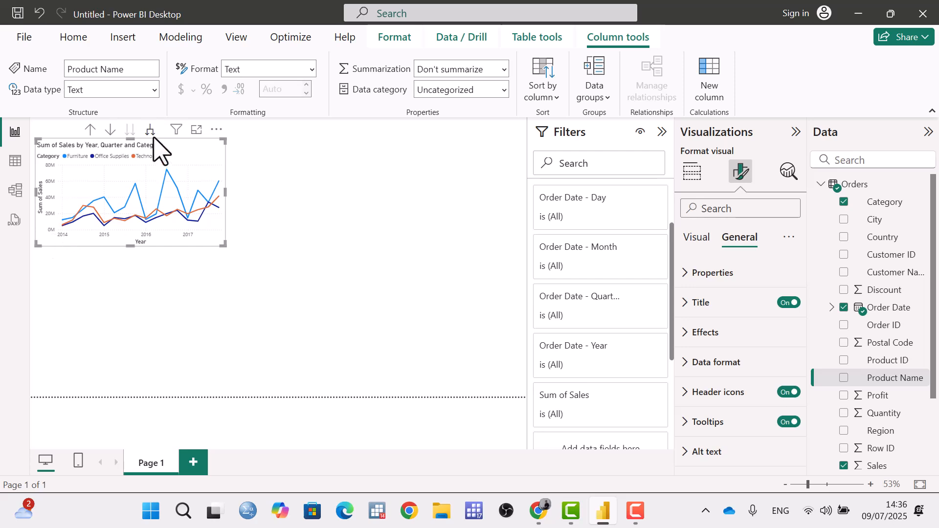
{"action": "left_click", "coordinate": [151, 131]}
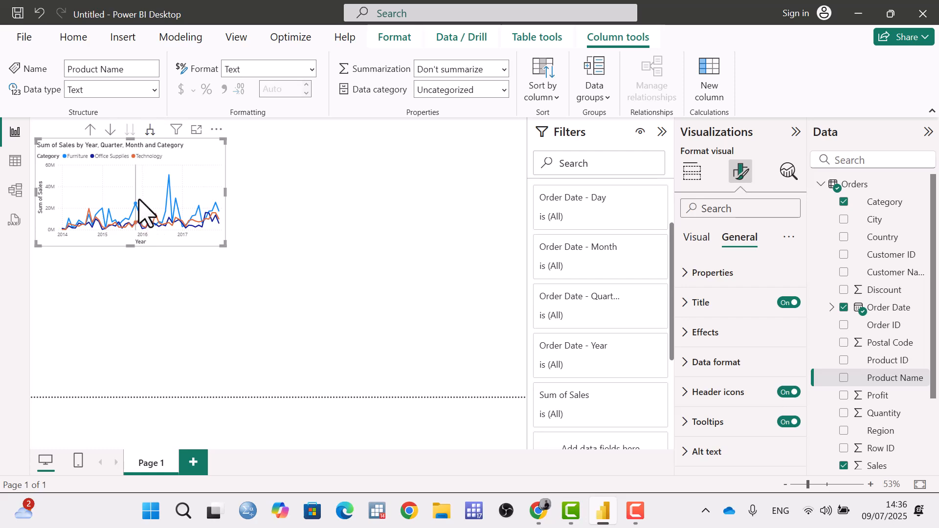
{"action": "left_click", "coordinate": [111, 130]}
{"action": "left_click", "coordinate": [90, 130]}
{"action": "left_click", "coordinate": [90, 130]}
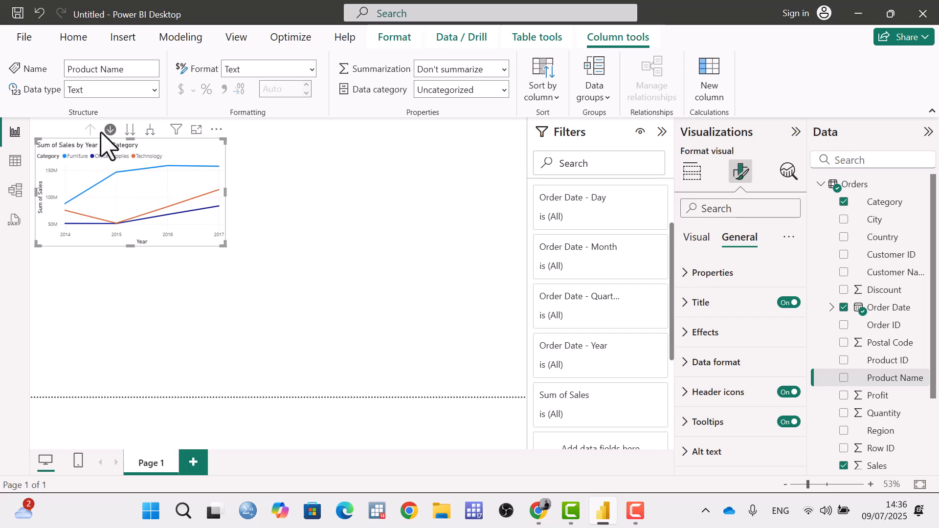